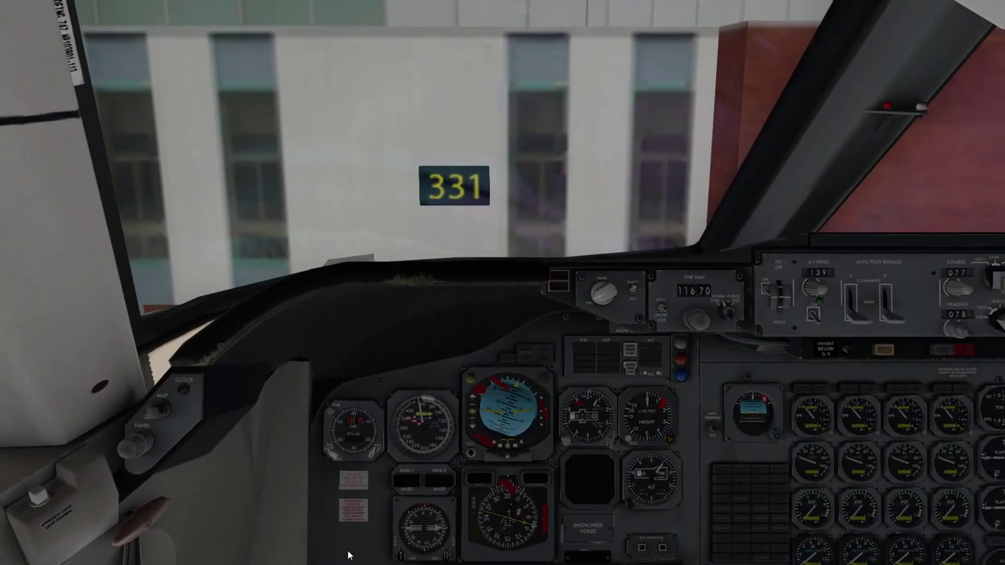
- Review the Options and Fast Load pages on the cockpit tablet and return to its home screen
{"action": "left_click_drag", "start_coordinate": [526, 255], "coordinate": [438, 312]}
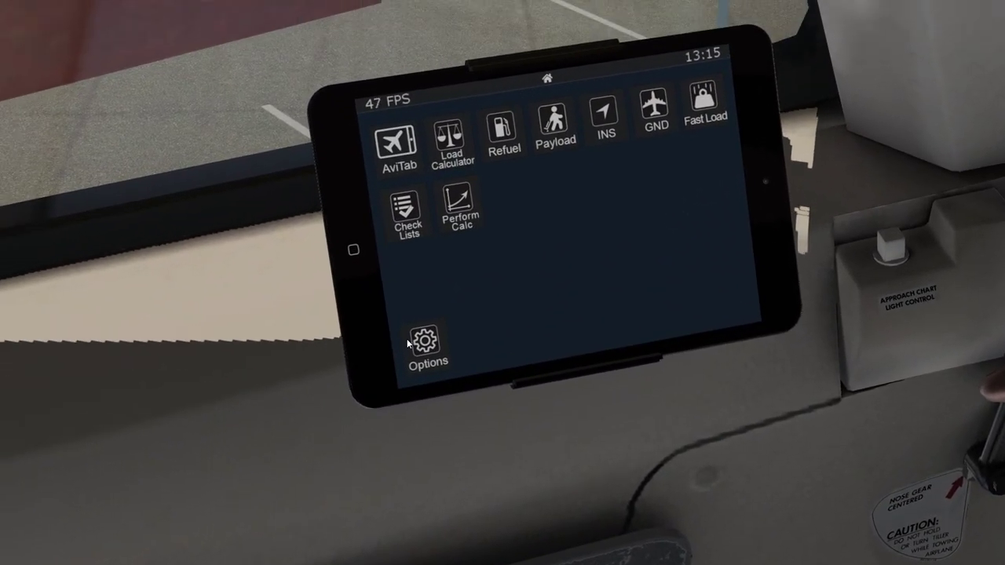
{"action": "left_click", "coordinate": [416, 337]}
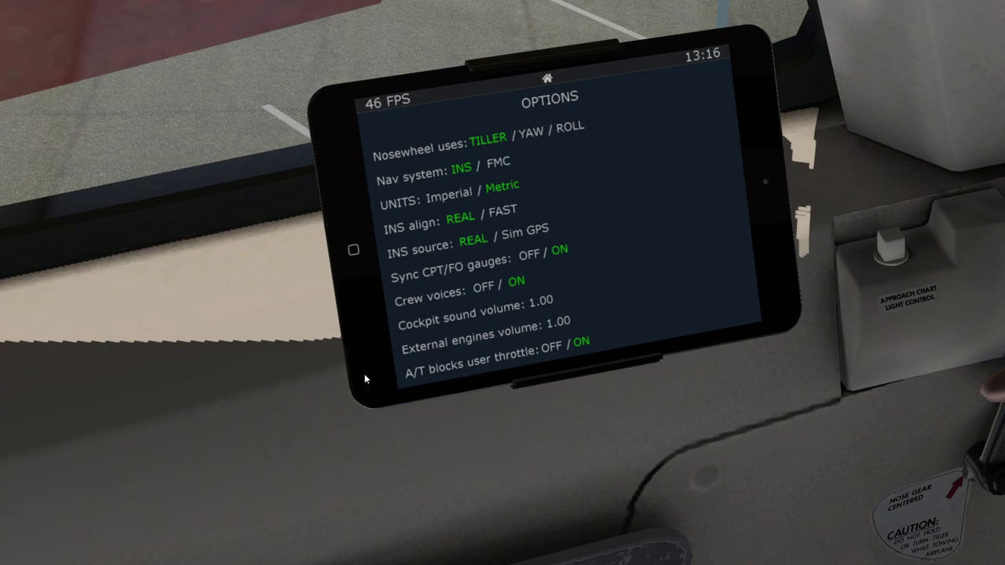
{"action": "left_click", "coordinate": [547, 78]}
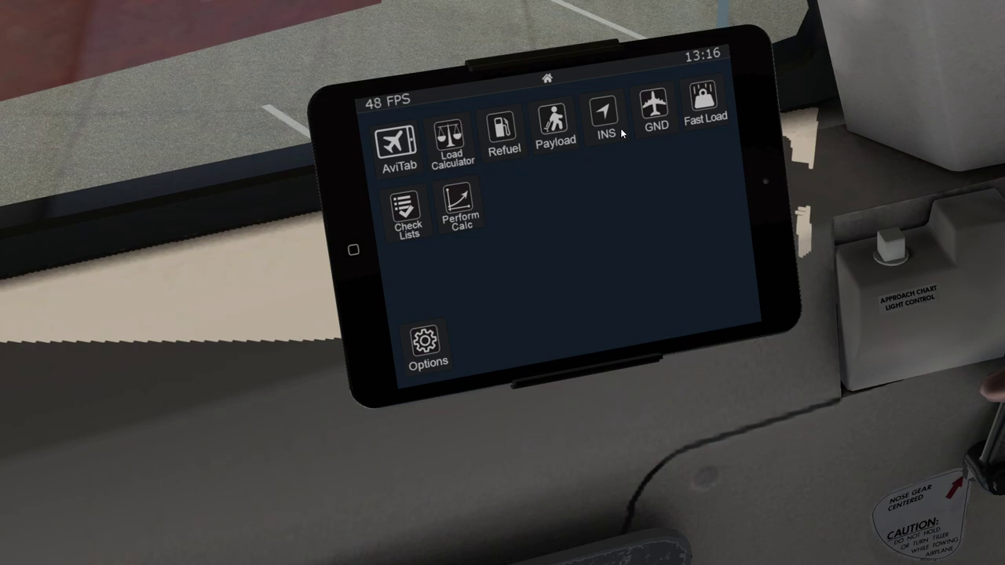
{"action": "left_click", "coordinate": [693, 109]}
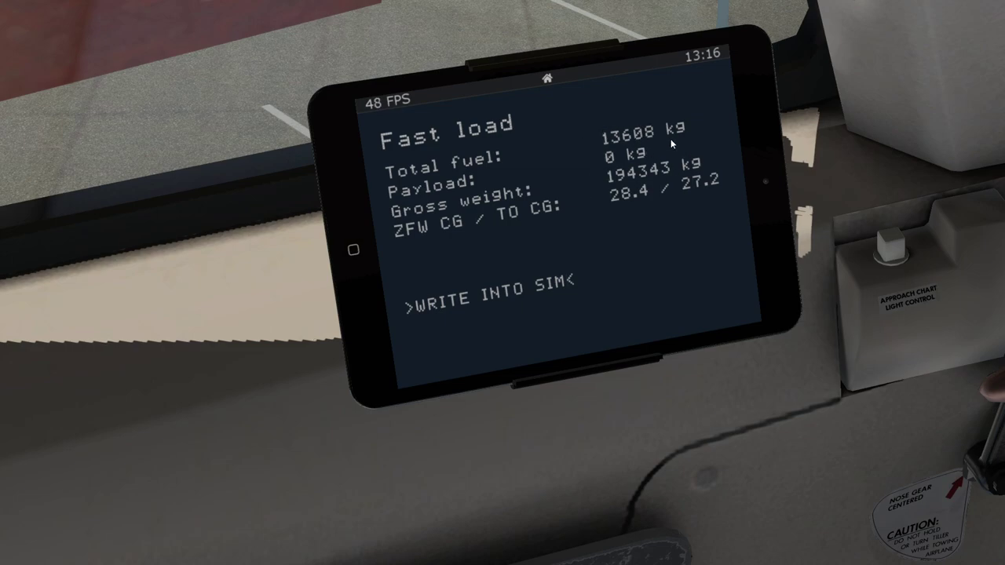
{"action": "left_click", "coordinate": [549, 78]}
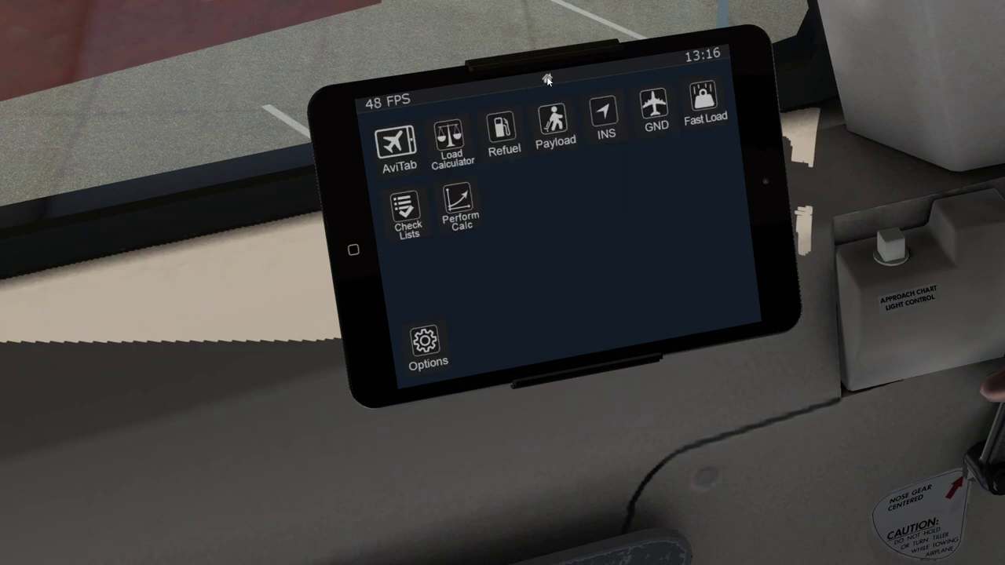
- In the Load Calculator, apply the 0% cargo preset and the 100% passenger preset
{"action": "left_click", "coordinate": [460, 139]}
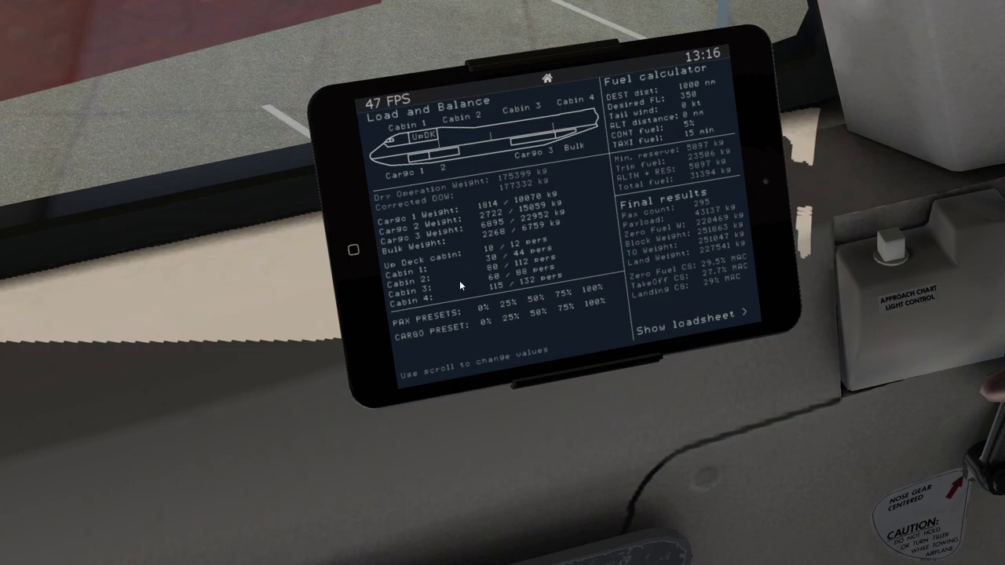
{"action": "left_click", "coordinate": [484, 321]}
{"action": "left_click", "coordinate": [483, 309]}
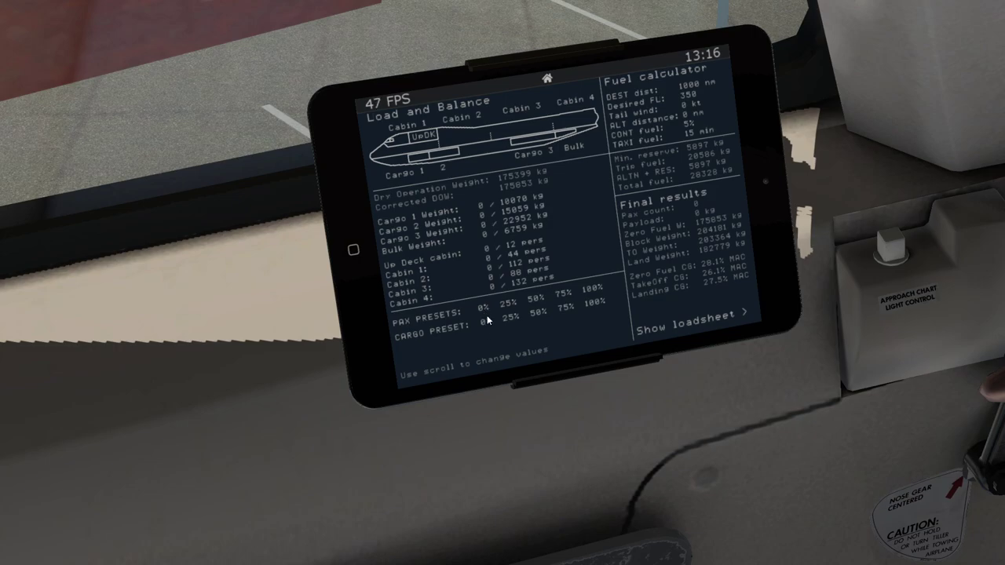
{"action": "left_click", "coordinate": [592, 289]}
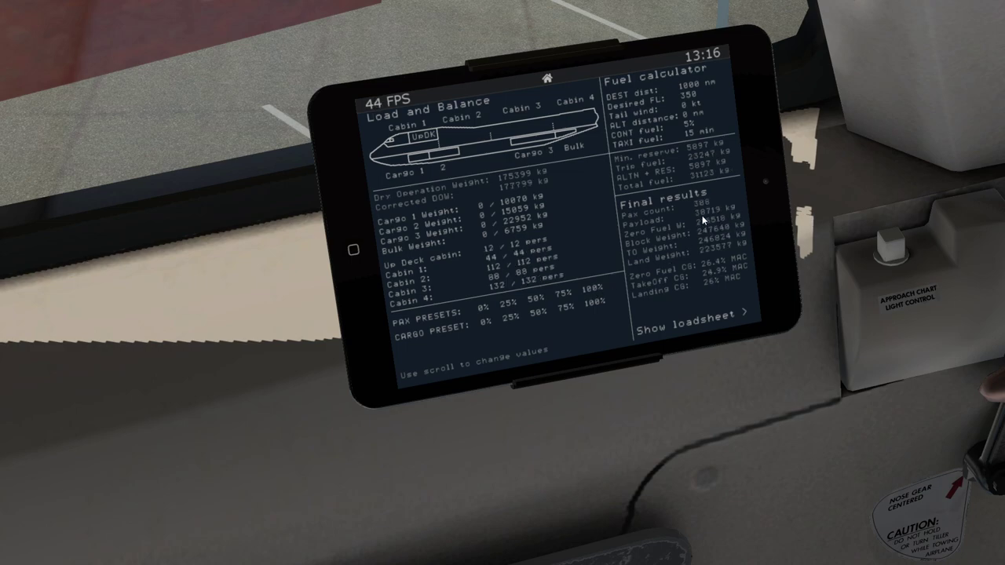
- Reduce the passengers to 33 in Cabin 1, 107 in Cabin 2, 86 in Cabin 3 and 121 in Cabin 4
{"action": "scroll", "coordinate": [503, 282], "scroll_direction": "down", "scroll_amount": 11}
{"action": "scroll", "coordinate": [491, 254], "scroll_direction": "down", "scroll_amount": 11}
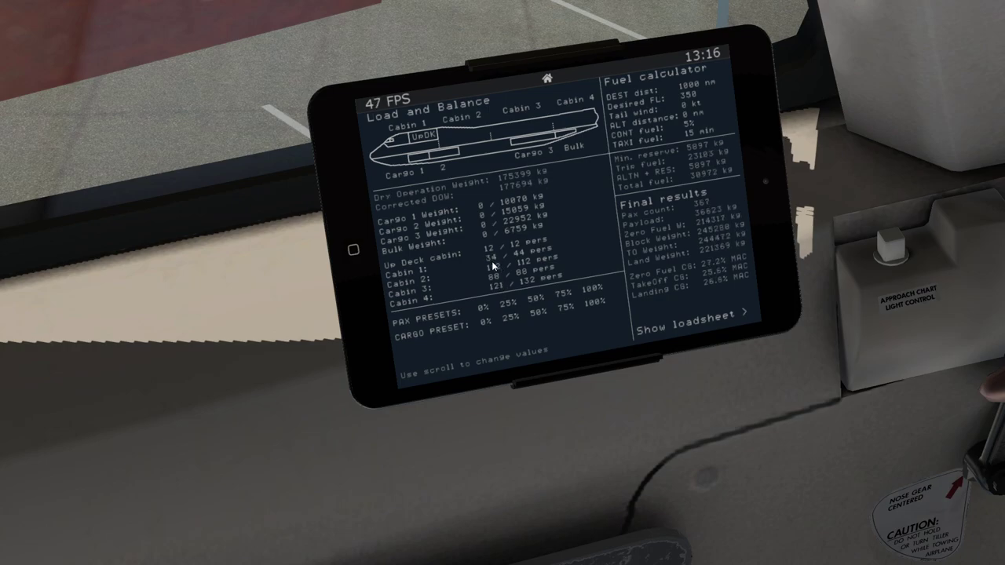
{"action": "scroll", "coordinate": [493, 267], "scroll_direction": "down", "scroll_amount": 5}
{"action": "scroll", "coordinate": [496, 279], "scroll_direction": "down", "scroll_amount": 2}
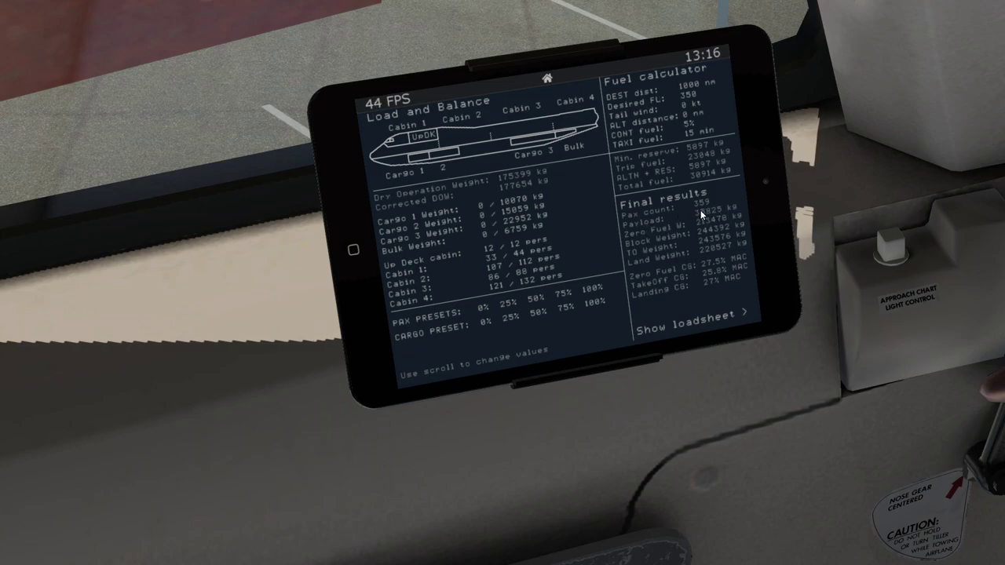
- Try the 25%, 50%, 75% and 100% cargo presets one after another, ending back on 0%
{"action": "left_click", "coordinate": [510, 317]}
{"action": "left_click", "coordinate": [538, 312]}
{"action": "left_click", "coordinate": [566, 308]}
{"action": "left_click", "coordinate": [589, 305]}
{"action": "left_click", "coordinate": [486, 322]}
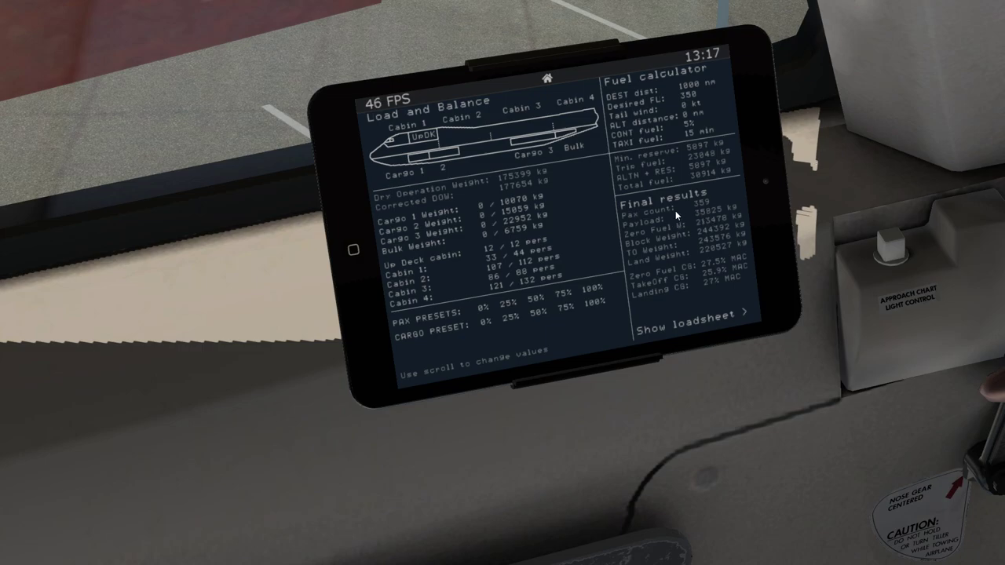
- Set the fuel calculator's destination distance to 4800 nm
{"action": "scroll", "coordinate": [827, 314], "scroll_direction": "up", "scroll_amount": 3}
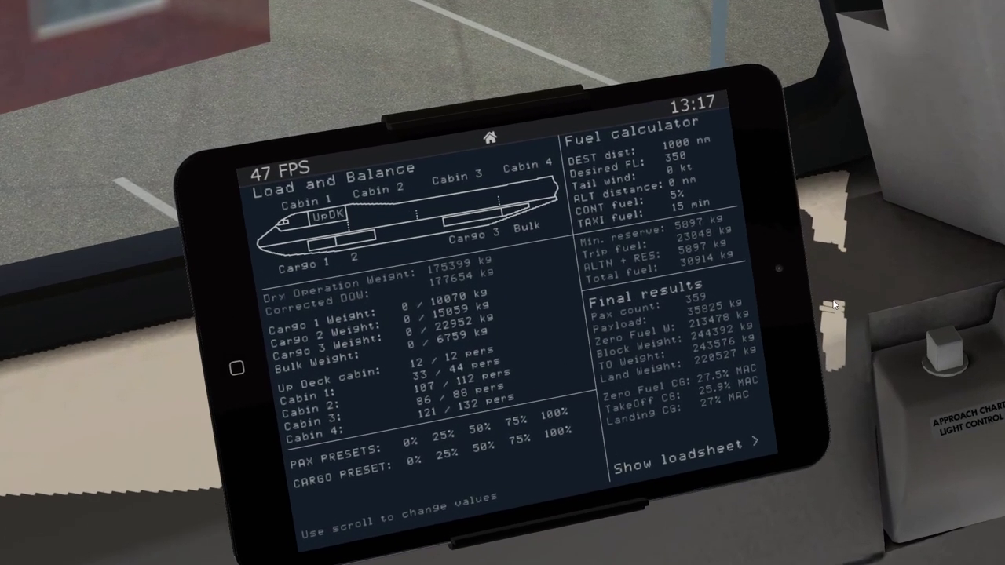
{"action": "scroll", "coordinate": [678, 148], "scroll_direction": "up", "scroll_amount": 2}
{"action": "scroll", "coordinate": [678, 148], "scroll_direction": "up", "scroll_amount": 18}
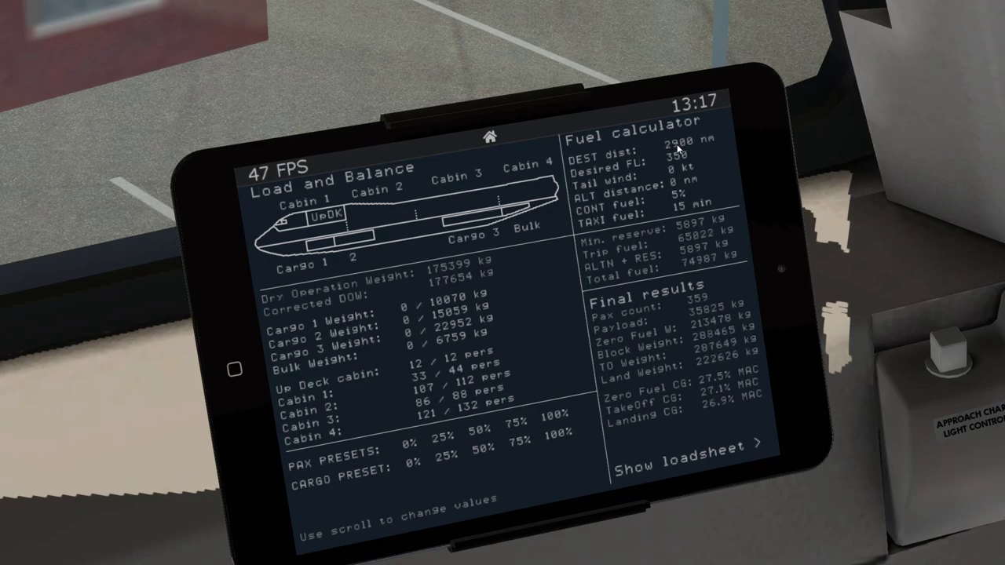
{"action": "scroll", "coordinate": [678, 147], "scroll_direction": "up", "scroll_amount": 16}
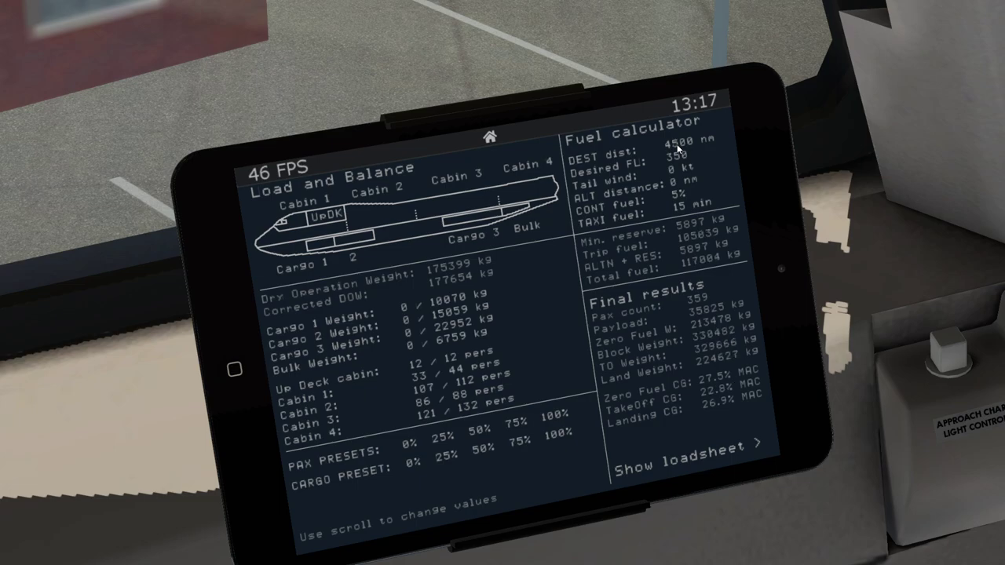
{"action": "scroll", "coordinate": [678, 147], "scroll_direction": "up", "scroll_amount": 5}
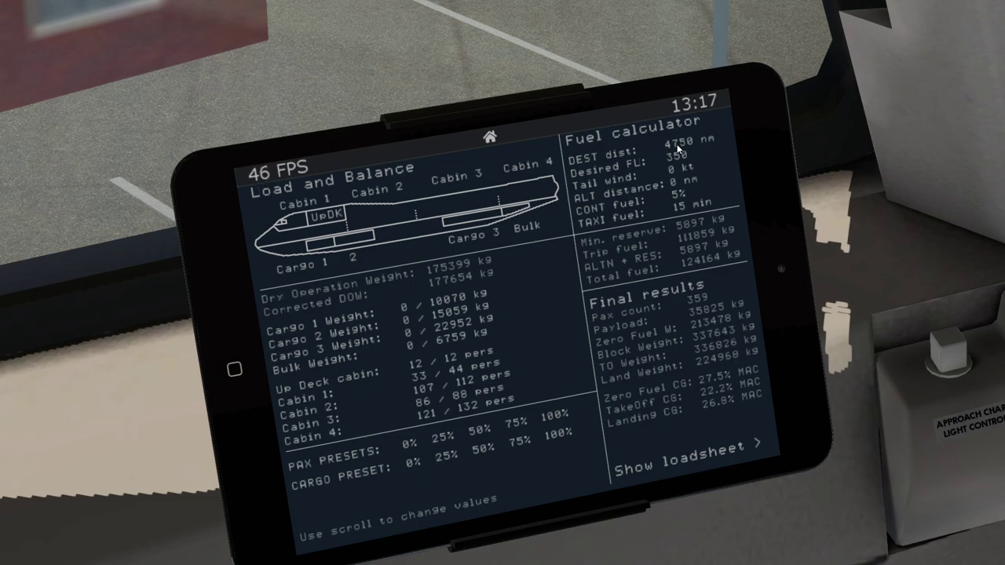
{"action": "scroll", "coordinate": [678, 148], "scroll_direction": "up", "scroll_amount": 1}
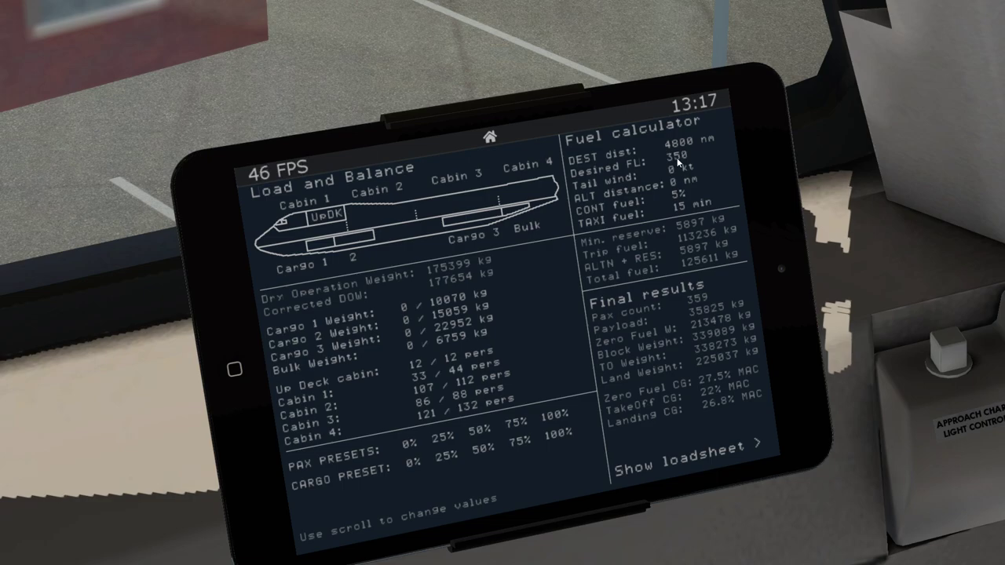
- Set the fuel calculator to desired flight level 380, alternate distance 300 nm and taxi fuel 20 min
{"action": "scroll", "coordinate": [677, 157], "scroll_direction": "up", "scroll_amount": 2}
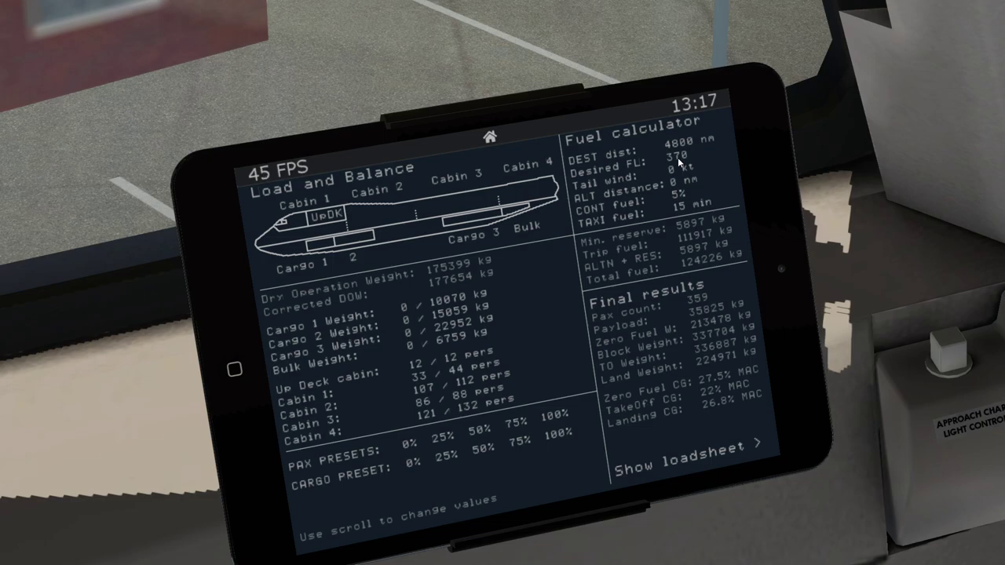
{"action": "scroll", "coordinate": [677, 157], "scroll_direction": "up", "scroll_amount": 1}
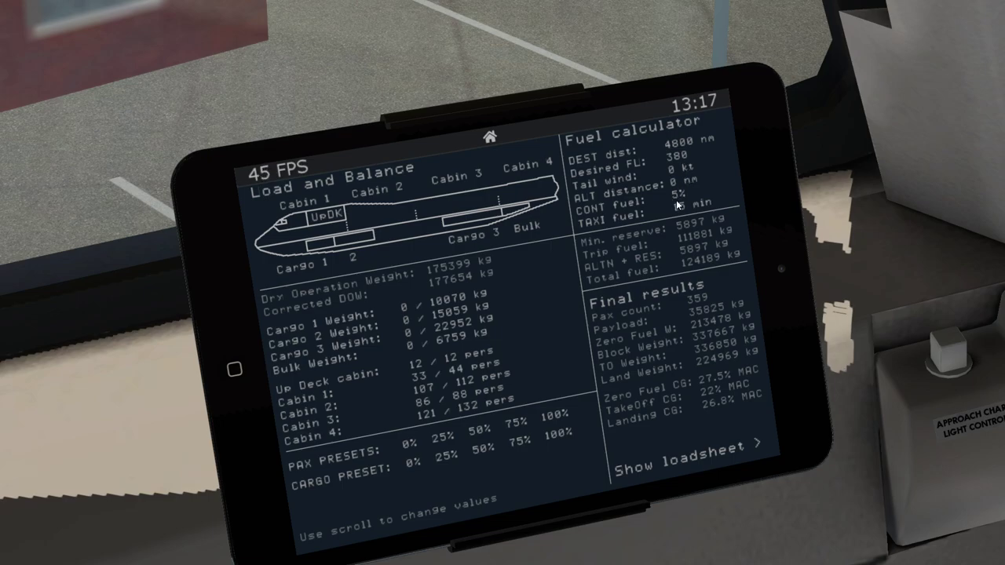
{"action": "scroll", "coordinate": [680, 188], "scroll_direction": "up", "scroll_amount": 3}
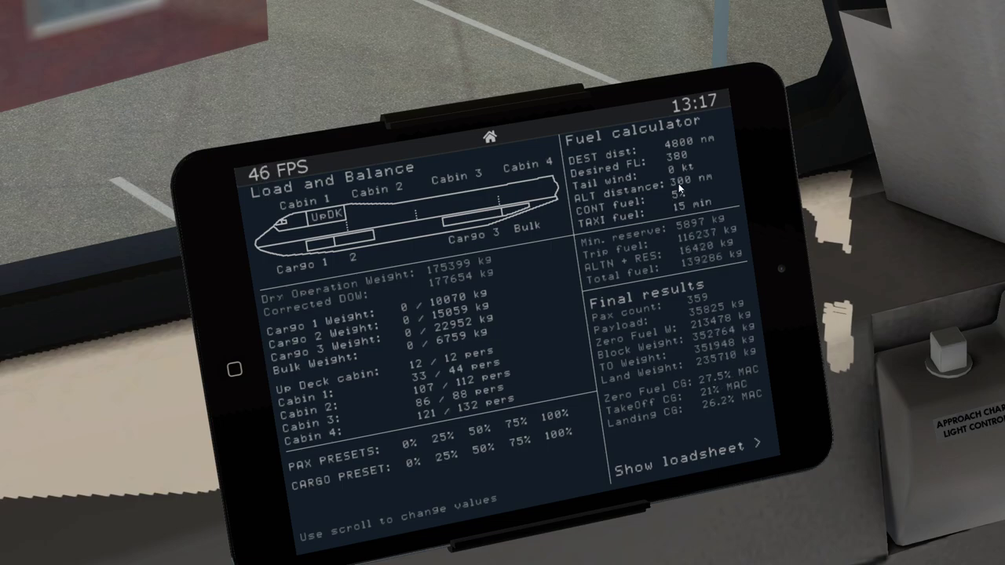
{"action": "scroll", "coordinate": [683, 208], "scroll_direction": "up", "scroll_amount": 1}
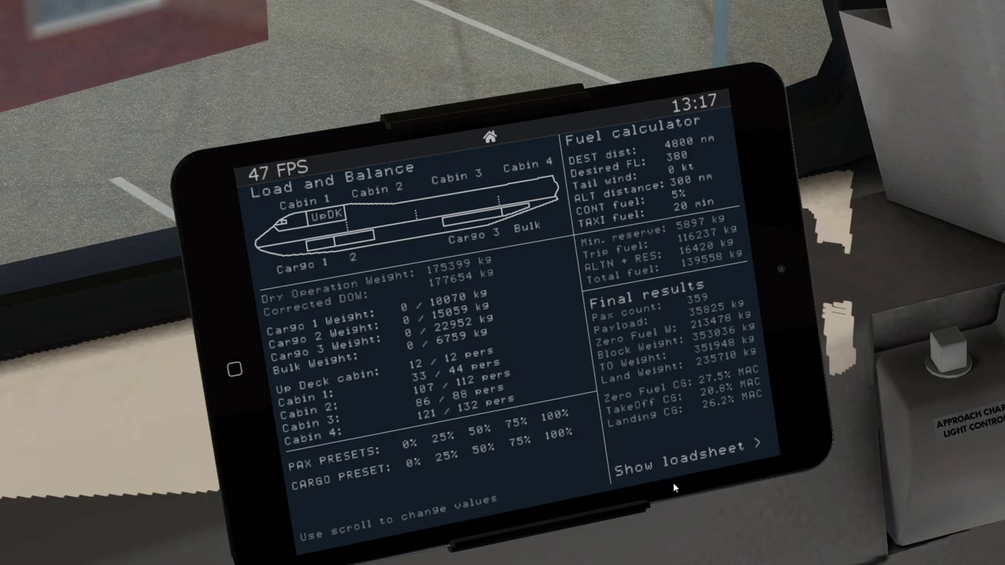
- Review the generated loadsheet's weights, balance and fuel figures, and return to the tablet's home screen
{"action": "left_click", "coordinate": [688, 457]}
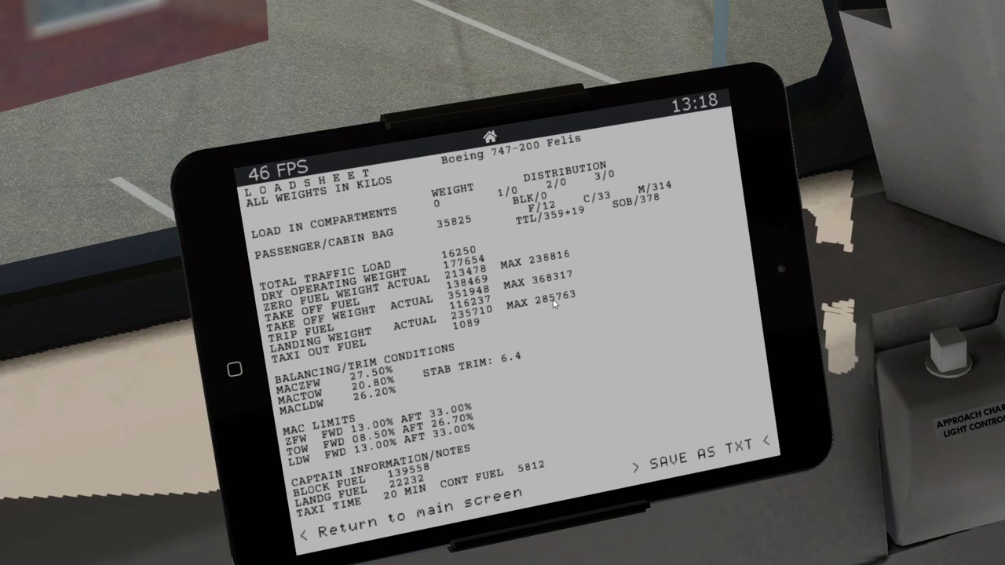
{"action": "left_click", "coordinate": [350, 531]}
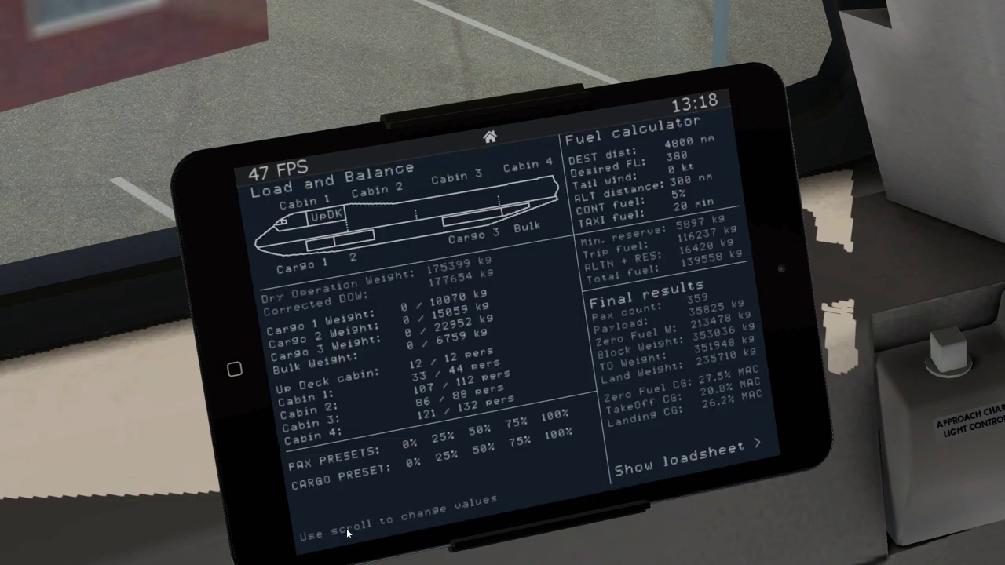
{"action": "left_click", "coordinate": [489, 139]}
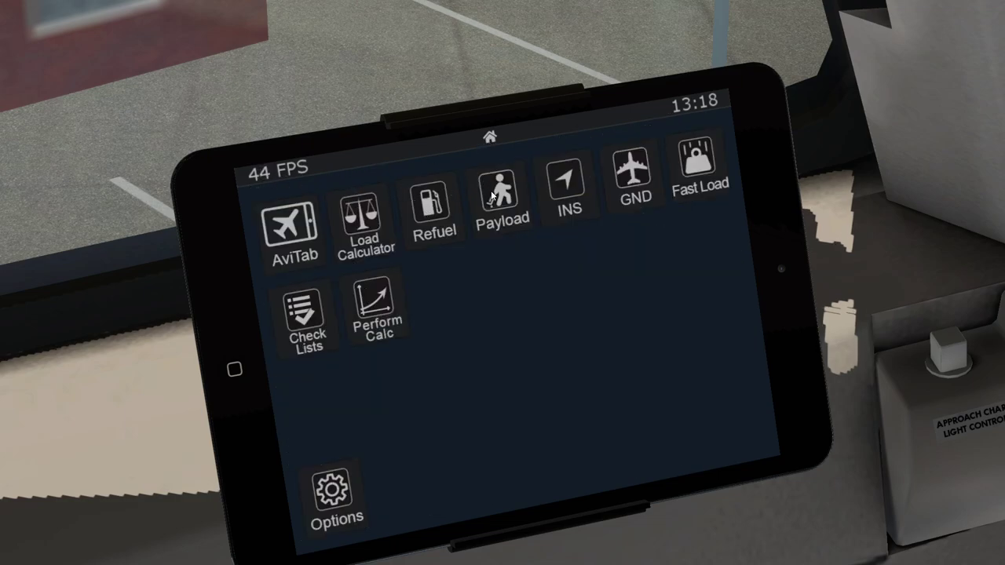
- Fill in the fuel load from the loadsheet data and refuel the aircraft instantly
{"action": "left_click", "coordinate": [432, 210]}
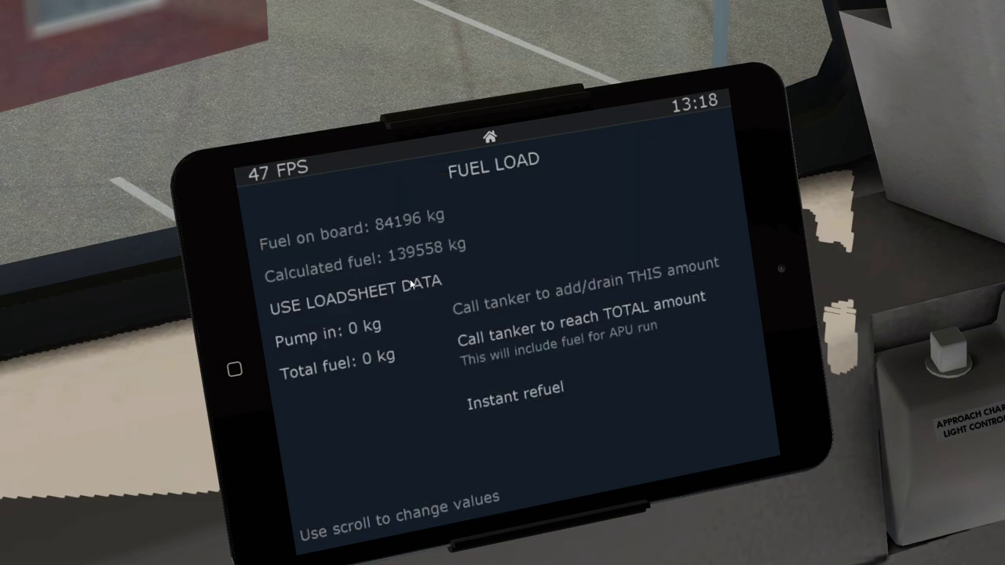
{"action": "left_click", "coordinate": [344, 295]}
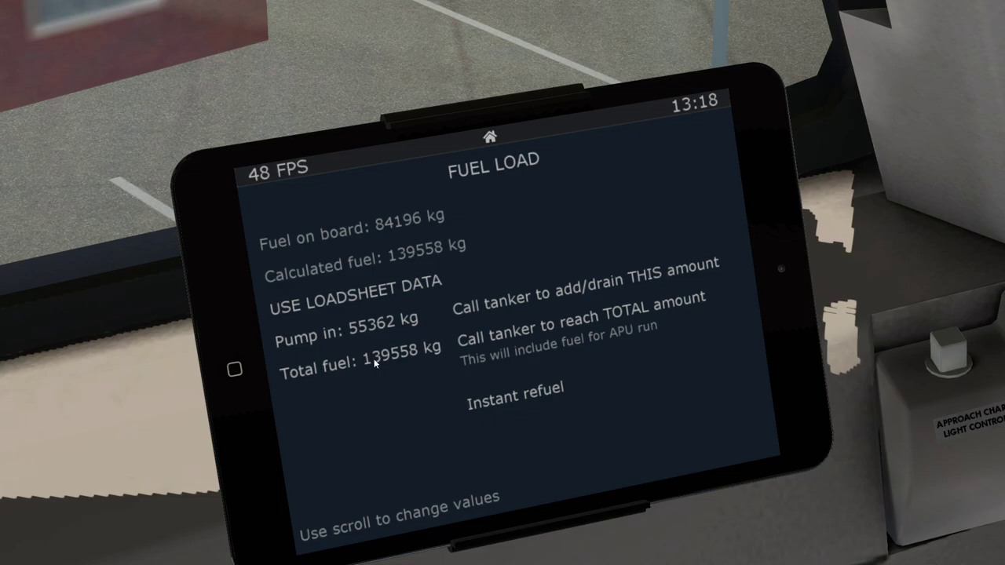
{"action": "left_click", "coordinate": [508, 401]}
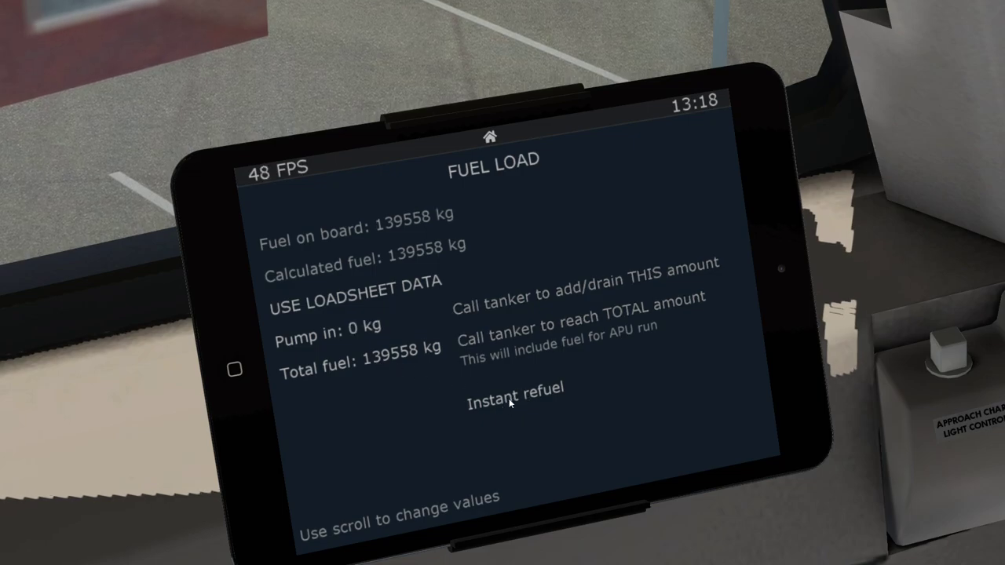
{"action": "left_click", "coordinate": [490, 141]}
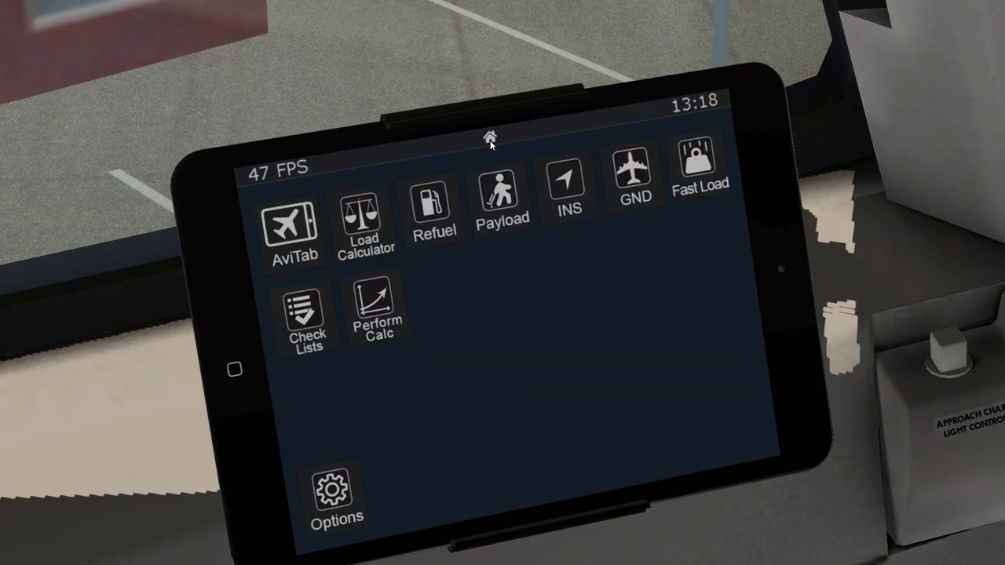
- Fill in the passenger and cargo load from the loadsheet data, and board and load instantly
{"action": "left_click", "coordinate": [483, 197]}
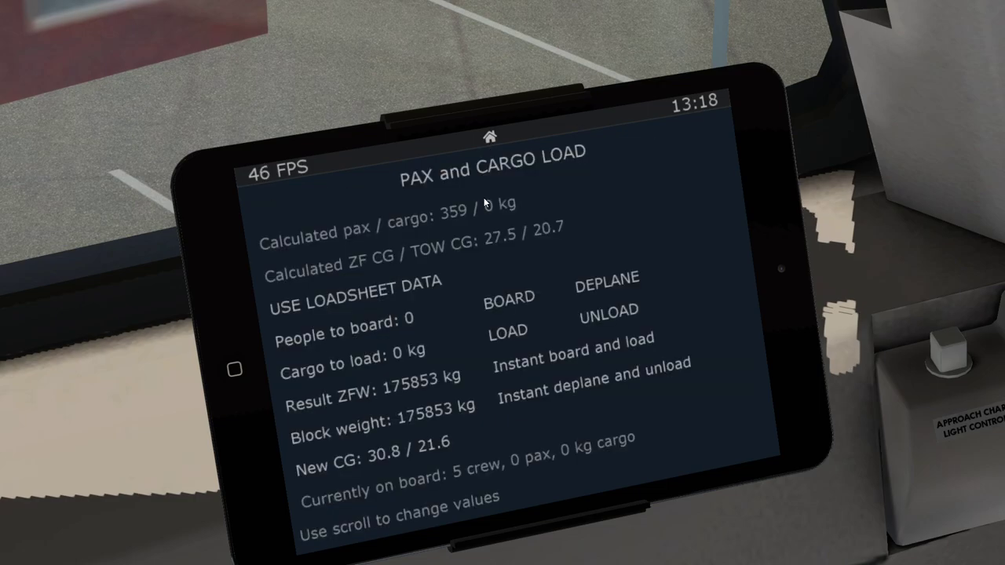
{"action": "left_click", "coordinate": [400, 287]}
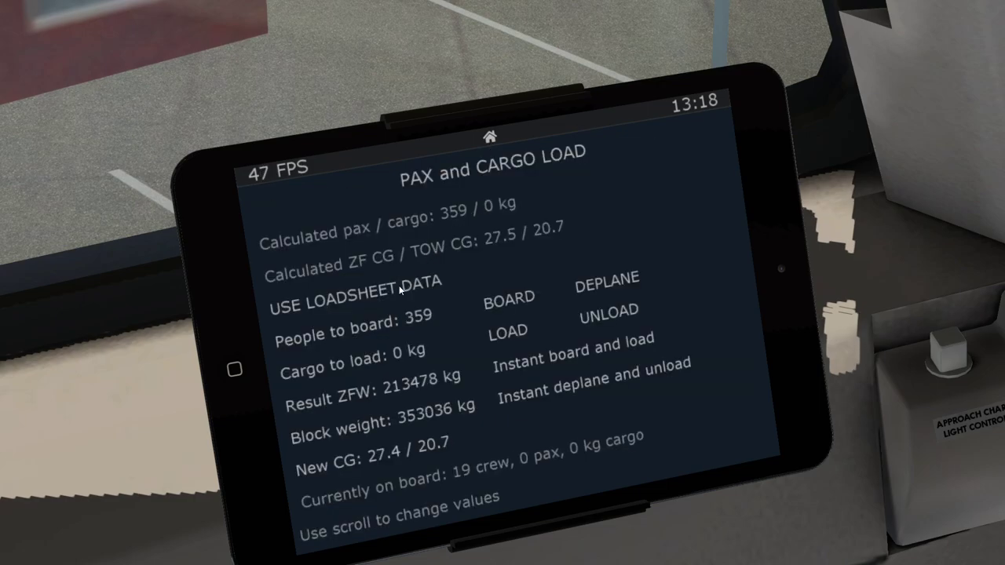
{"action": "left_click", "coordinate": [537, 362]}
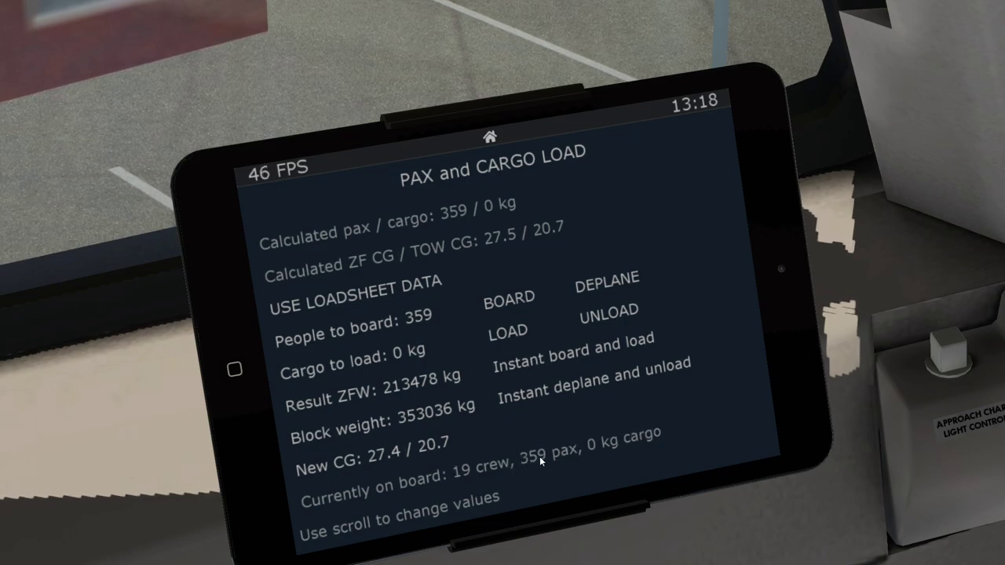
{"action": "left_click", "coordinate": [490, 139]}
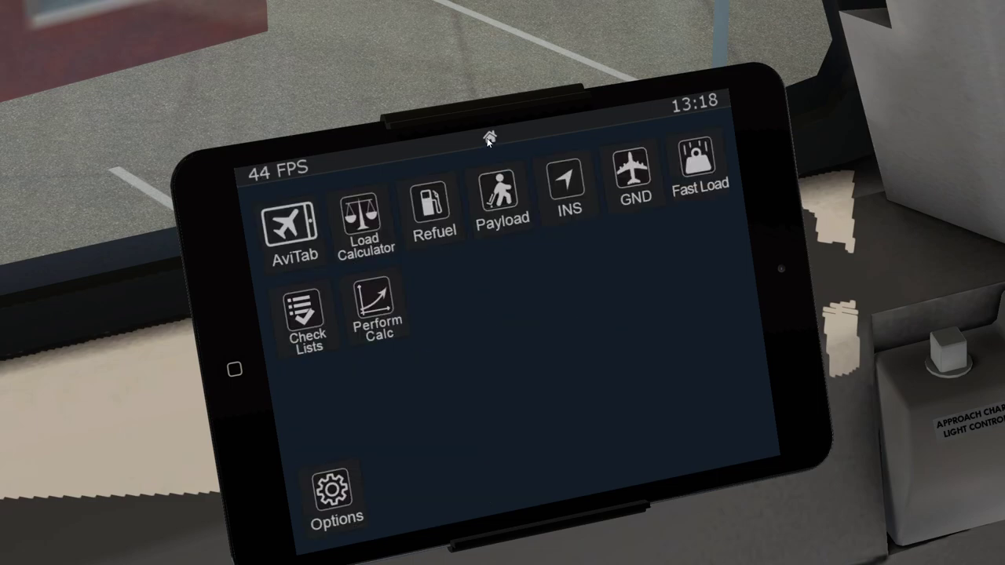
- Recheck the Load Calculator and Refuel pages, and return to the tablet's home screen
{"action": "left_click", "coordinate": [361, 227]}
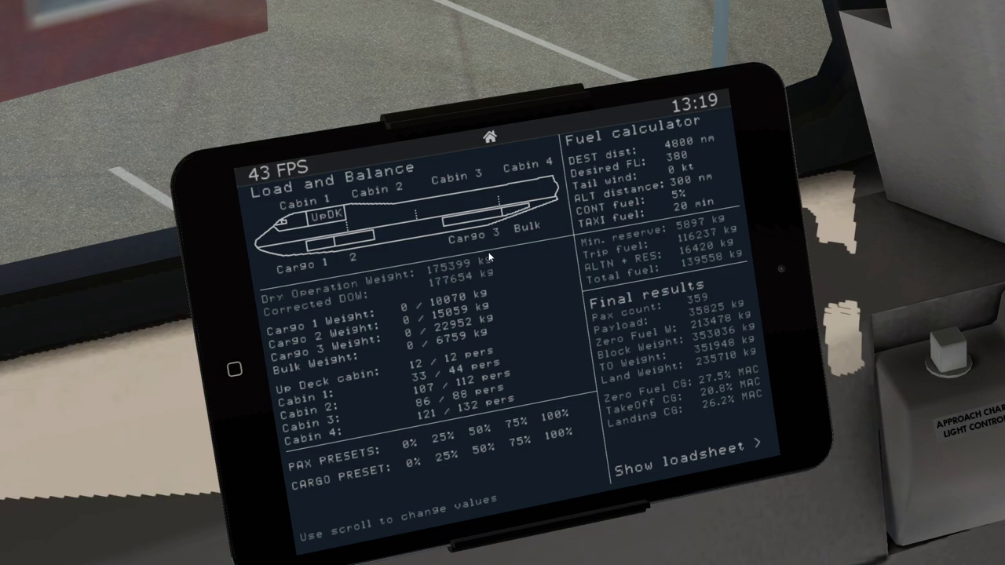
{"action": "left_click", "coordinate": [490, 139]}
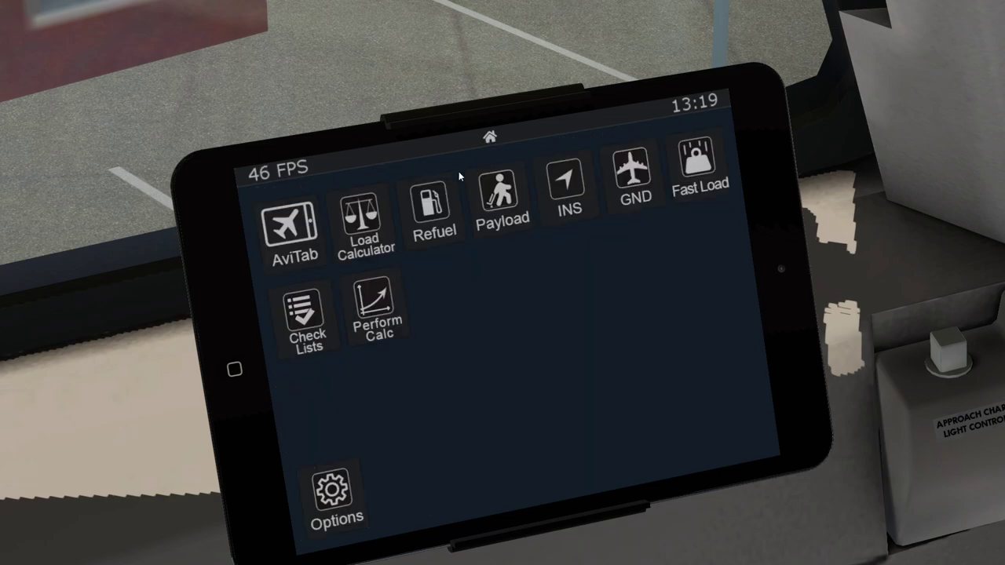
{"action": "left_click", "coordinate": [424, 211]}
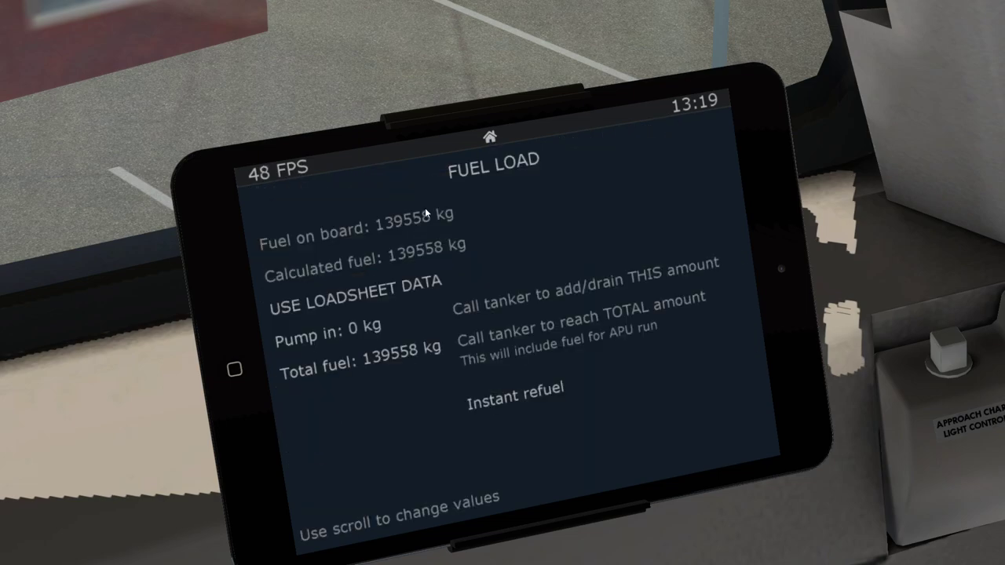
{"action": "left_click", "coordinate": [489, 138]}
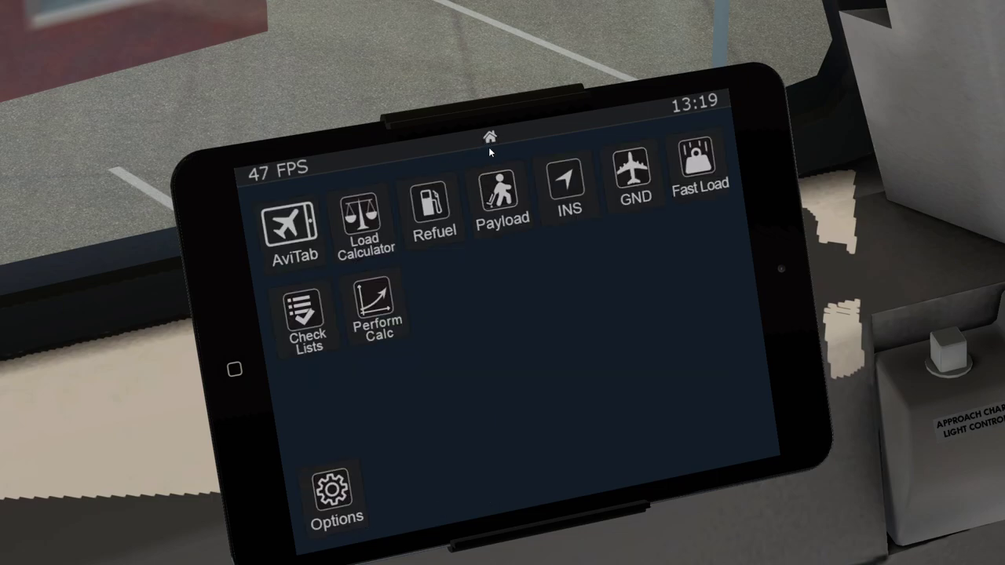
- Generate the loadsheet again in the Load Calculator, review it, and return to the tablet's home screen
{"action": "left_click", "coordinate": [369, 230]}
{"action": "left_click", "coordinate": [635, 465]}
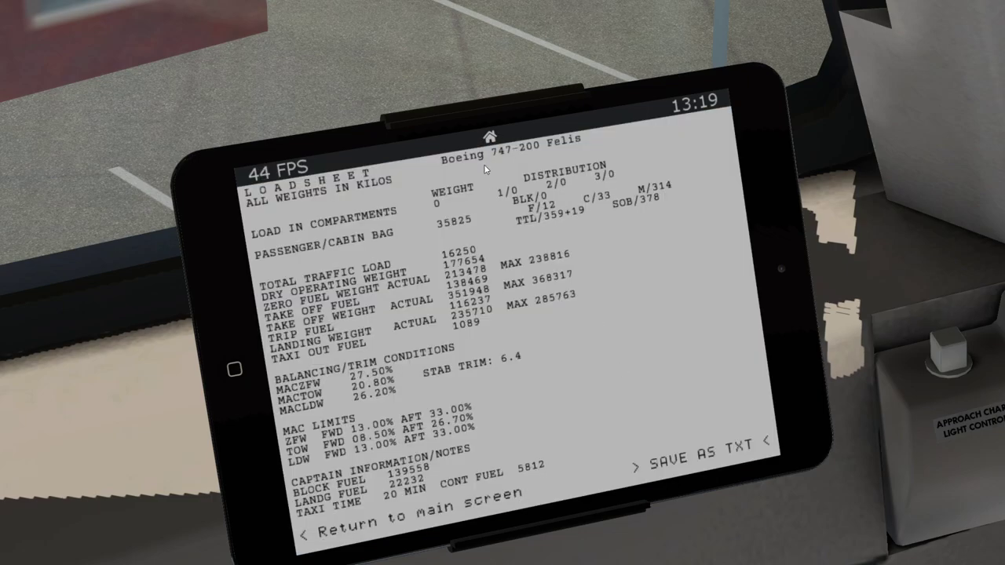
{"action": "left_click", "coordinate": [490, 138]}
{"action": "key", "text": "KP_1"}
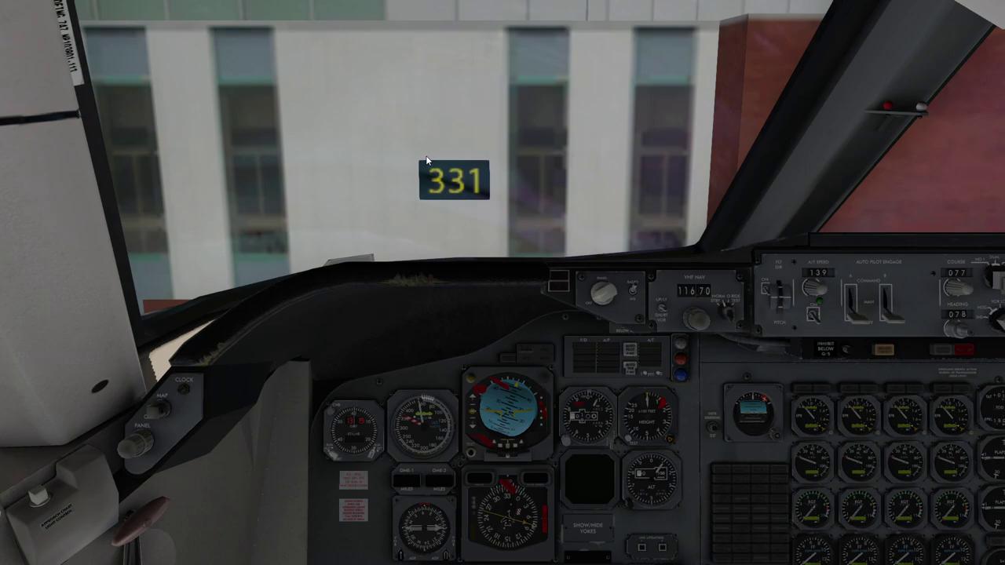
{"action": "left_click_drag", "start_coordinate": [460, 156], "coordinate": [394, 194]}
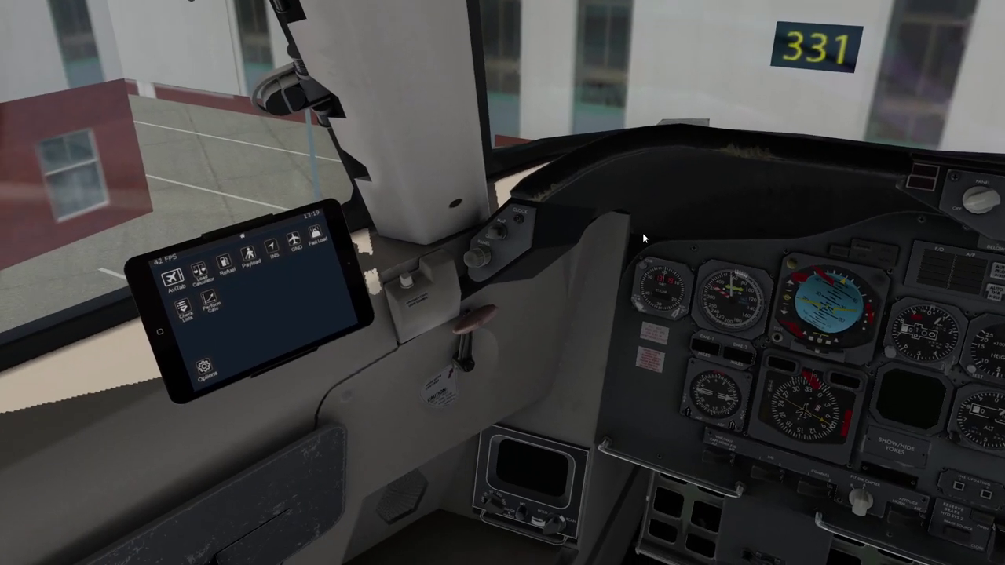
{"action": "left_click_drag", "start_coordinate": [642, 233], "coordinate": [708, 209]}
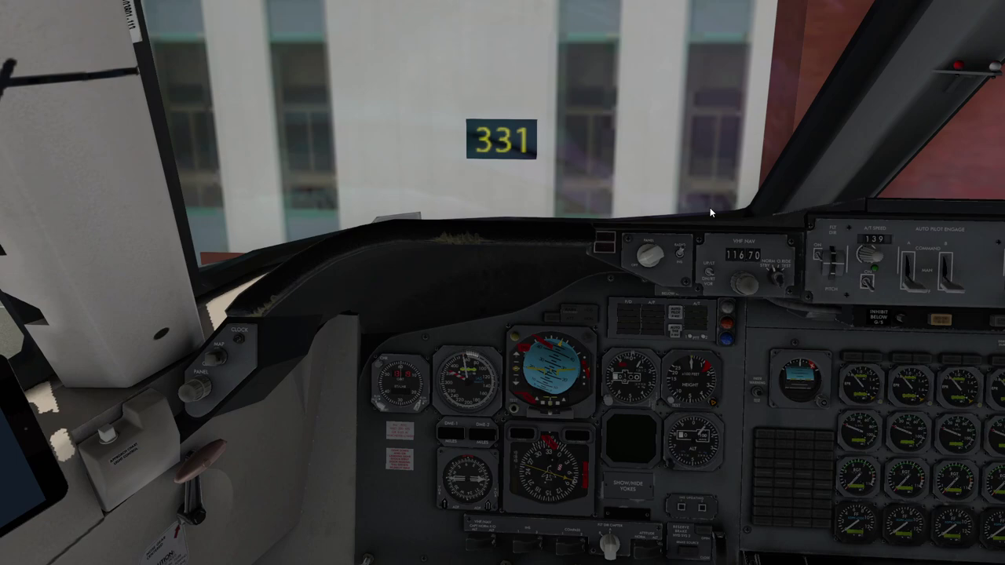
{"action": "left_click_drag", "start_coordinate": [702, 196], "coordinate": [714, 191]}
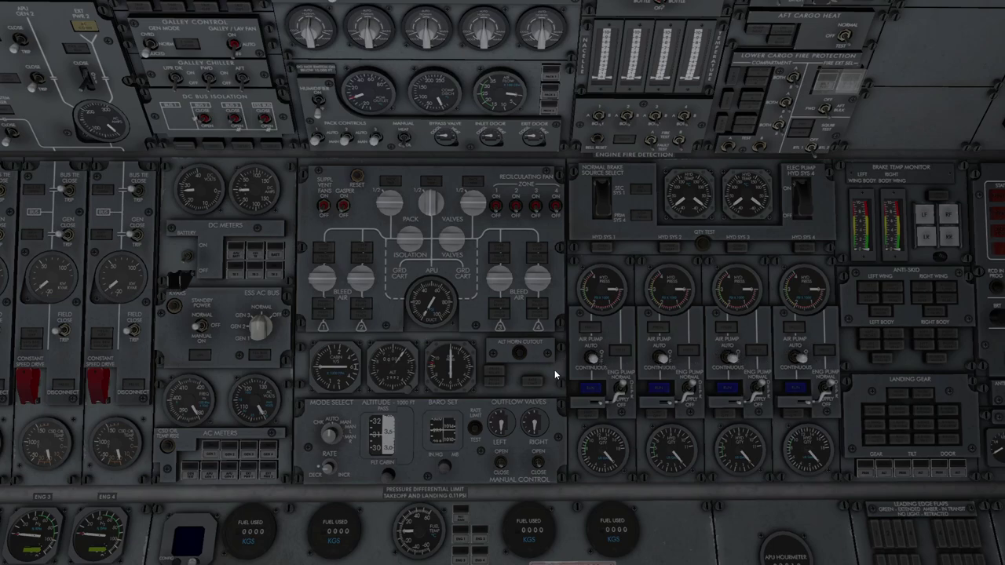
- Close the fuel jettison panel's cover, and check the ground service options on the tablet
{"action": "left_click_drag", "start_coordinate": [554, 369], "coordinate": [638, 397]}
{"action": "left_click", "coordinate": [559, 396]}
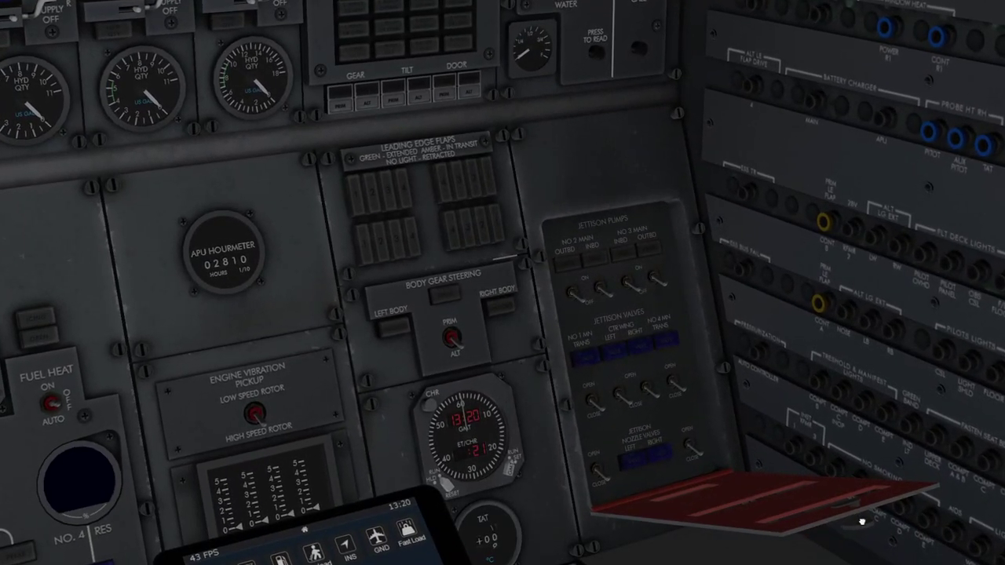
{"action": "left_click", "coordinate": [861, 521]}
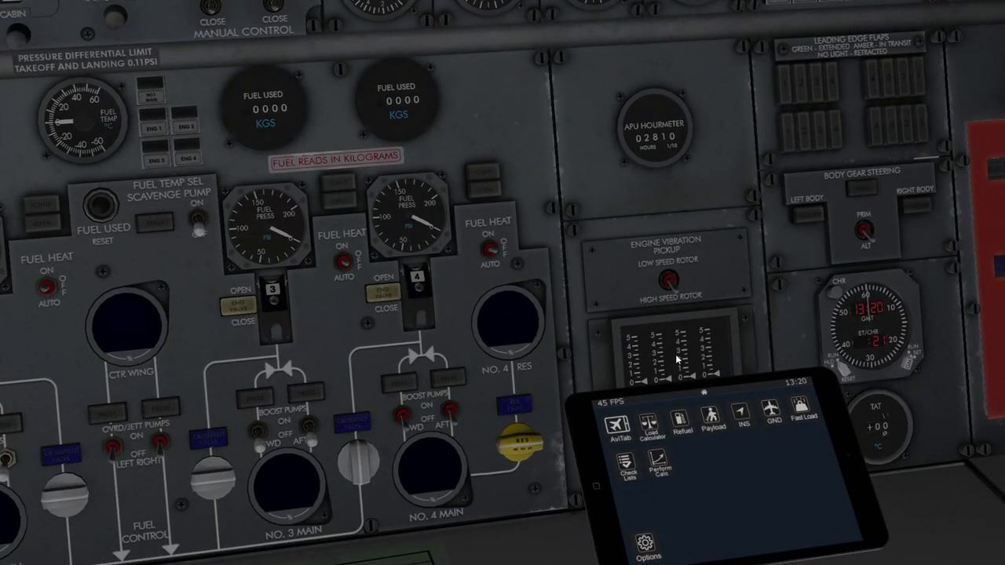
{"action": "left_click", "coordinate": [774, 414]}
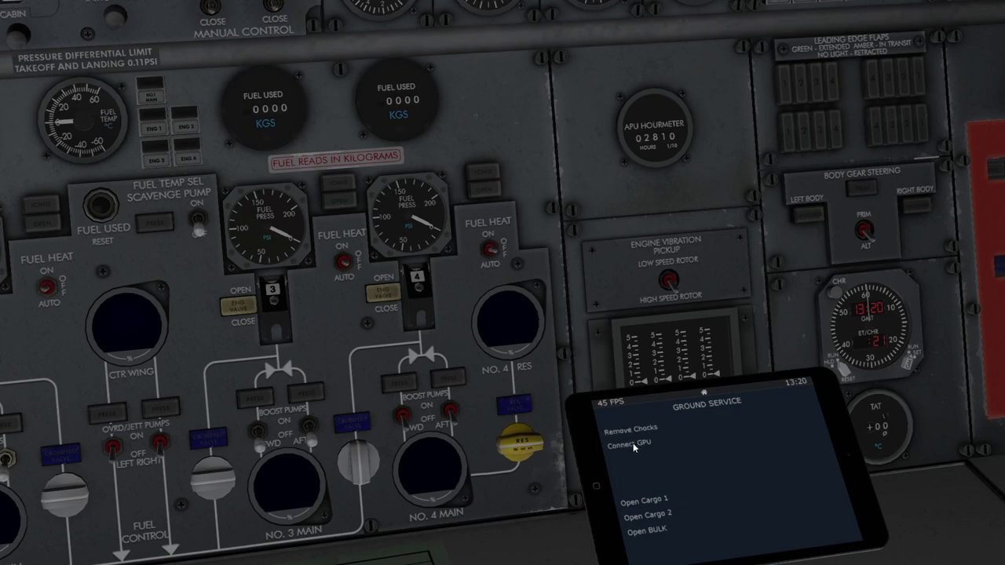
{"action": "left_click", "coordinate": [702, 393]}
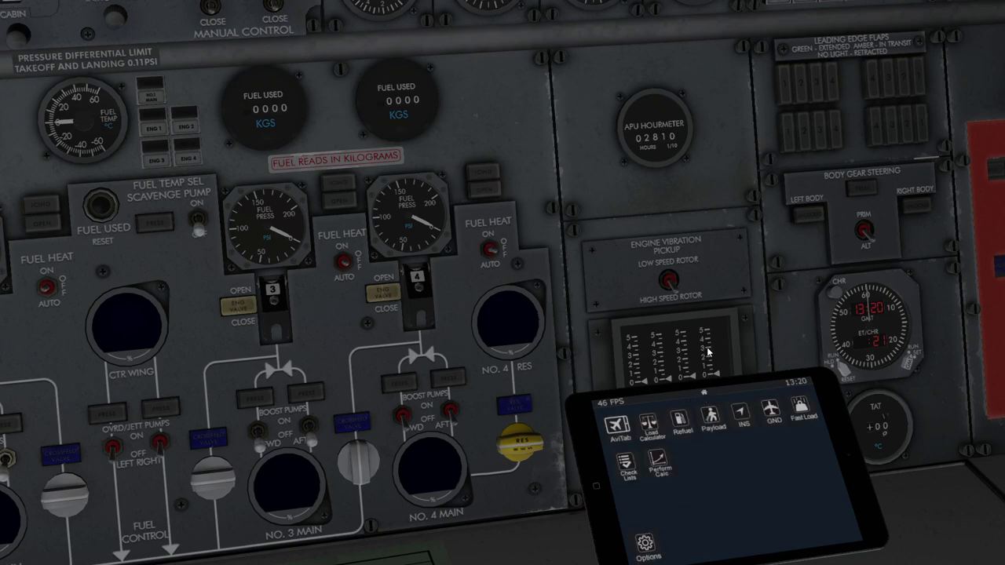
- Switch the AC meters to EXT PWR 1 and EXT PWR 2 to check the external power's frequency and voltage
{"action": "left_click_drag", "start_coordinate": [701, 337], "coordinate": [645, 269]}
{"action": "scroll", "coordinate": [539, 340], "scroll_direction": "down", "scroll_amount": 1}
{"action": "left_click_drag", "start_coordinate": [538, 339], "coordinate": [513, 328]}
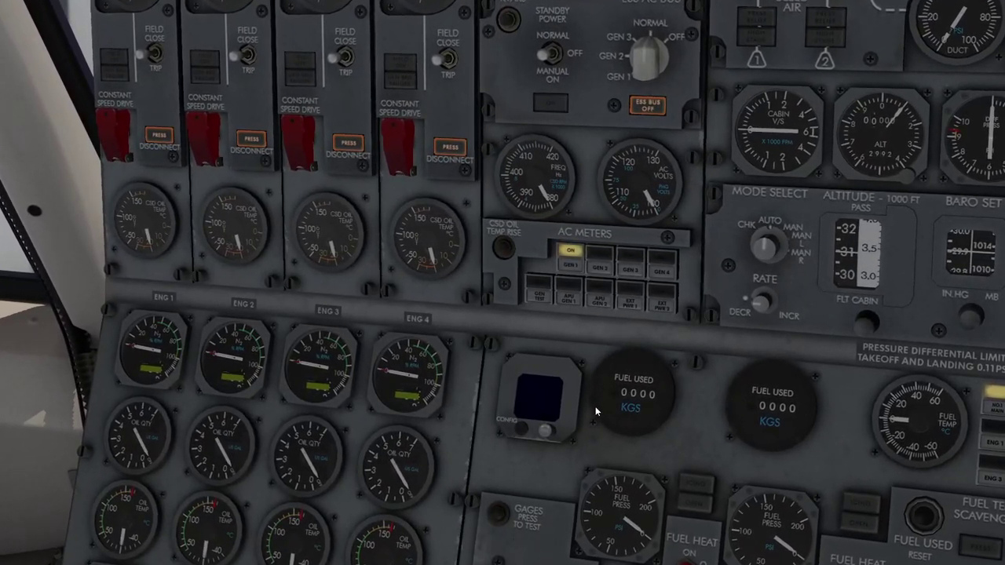
{"action": "left_click", "coordinate": [631, 305]}
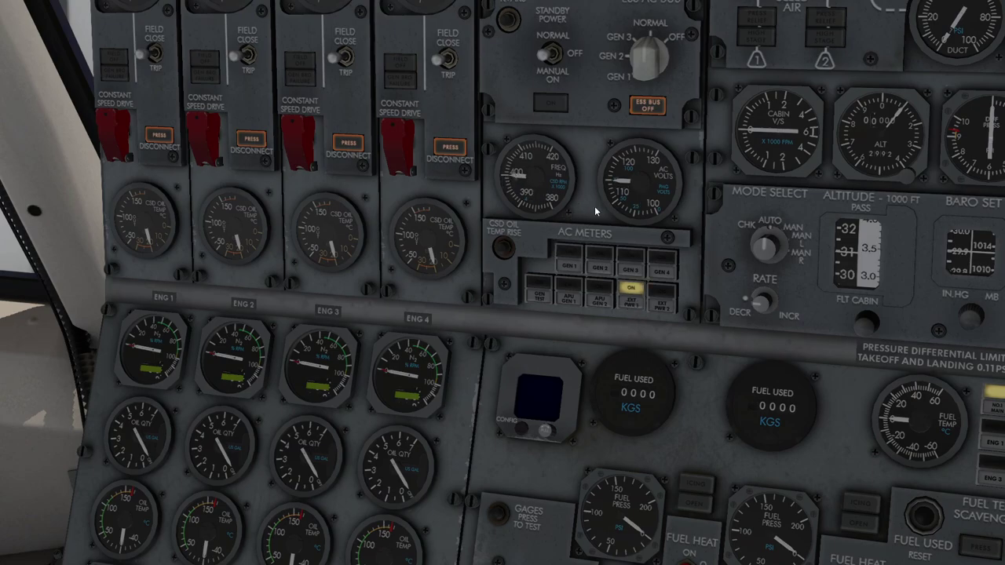
{"action": "left_click", "coordinate": [659, 298]}
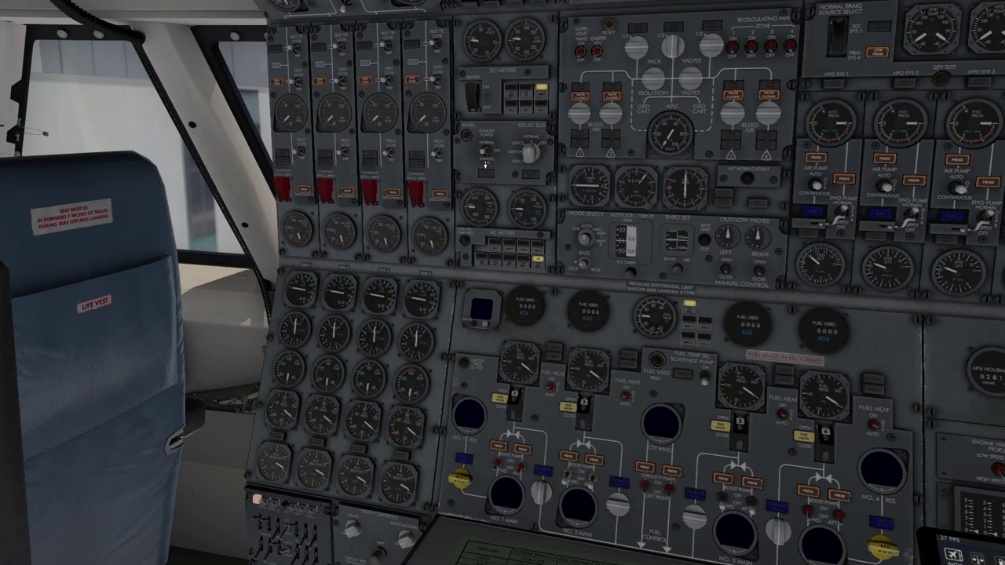
- Cycle the standby power switch through Manual On and Off, and set it to Normal
{"action": "left_click", "coordinate": [485, 164]}
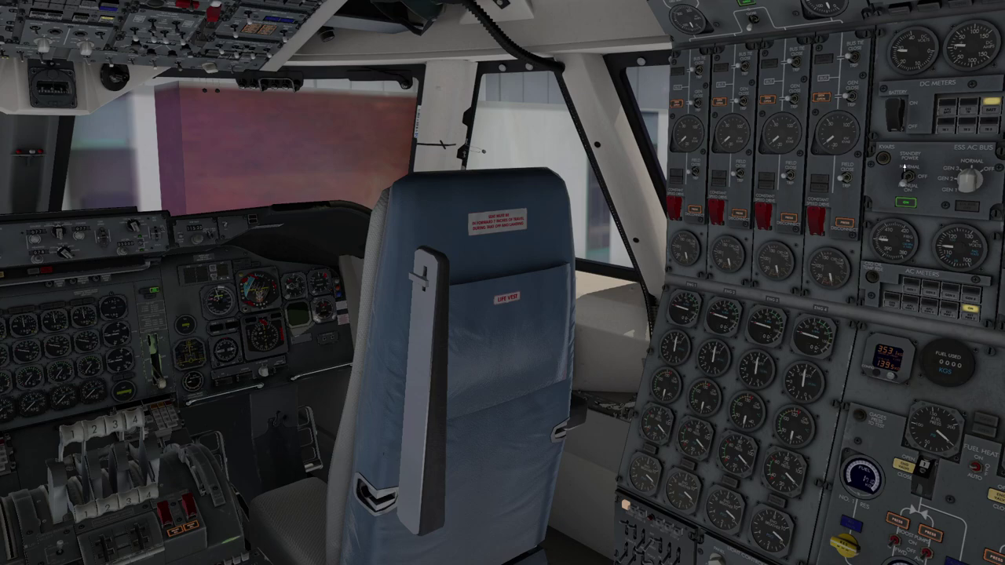
{"action": "left_click", "coordinate": [904, 167]}
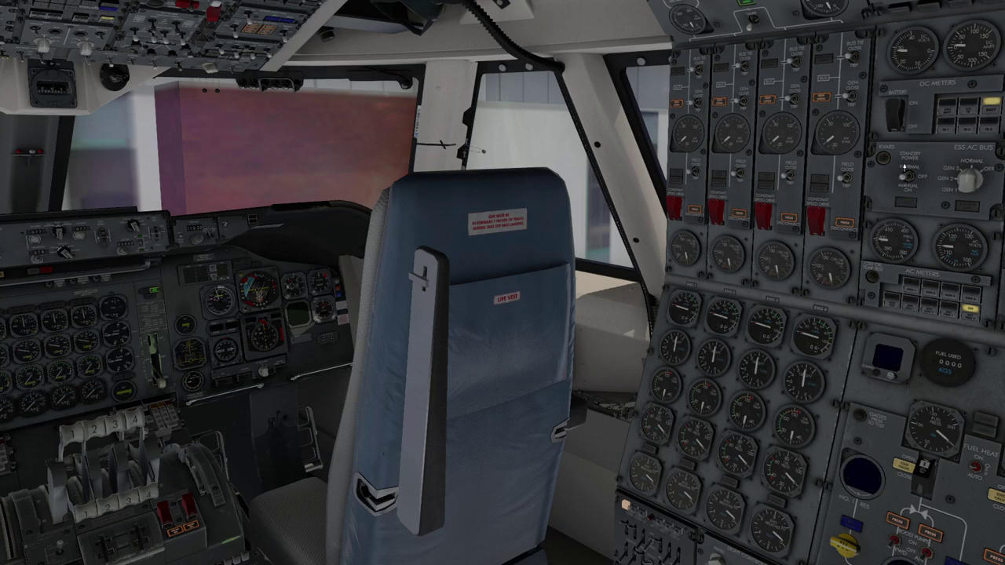
{"action": "left_click", "coordinate": [904, 167]}
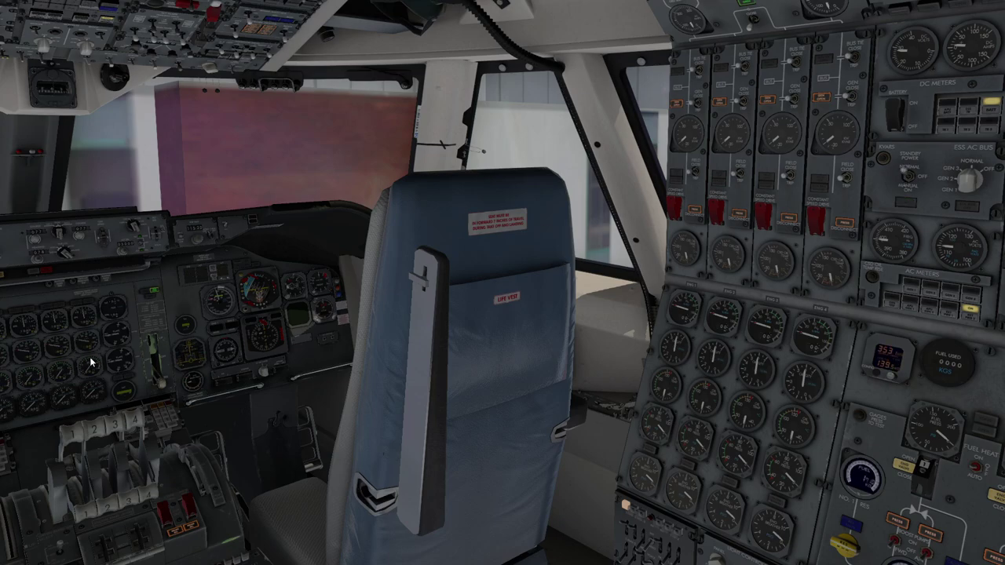
- Look over the flight engineer's upper test panels, hydraulic section and fuel quantity gauges
{"action": "left_click_drag", "start_coordinate": [564, 218], "coordinate": [611, 311]}
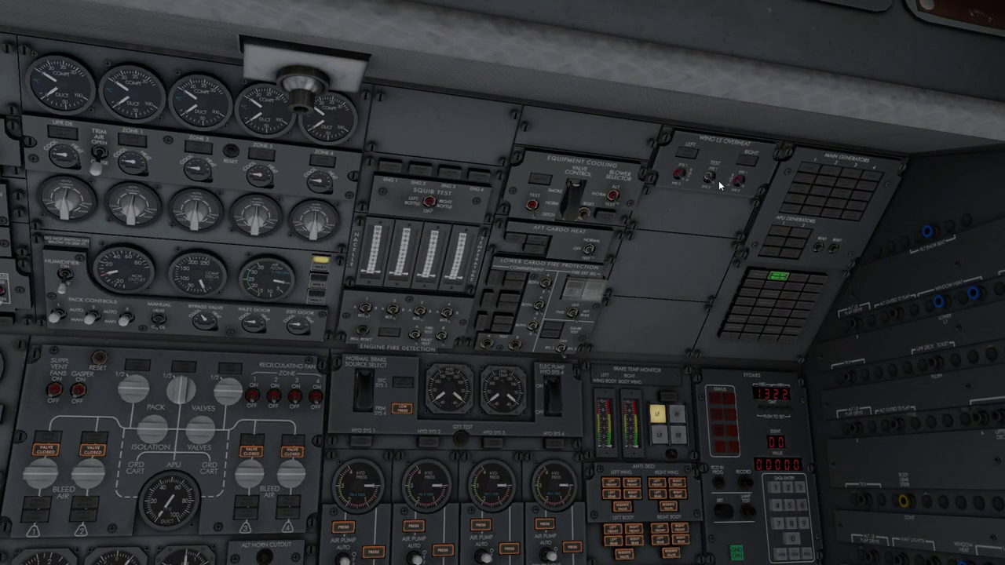
{"action": "scroll", "coordinate": [671, 243], "scroll_direction": "up", "scroll_amount": 2}
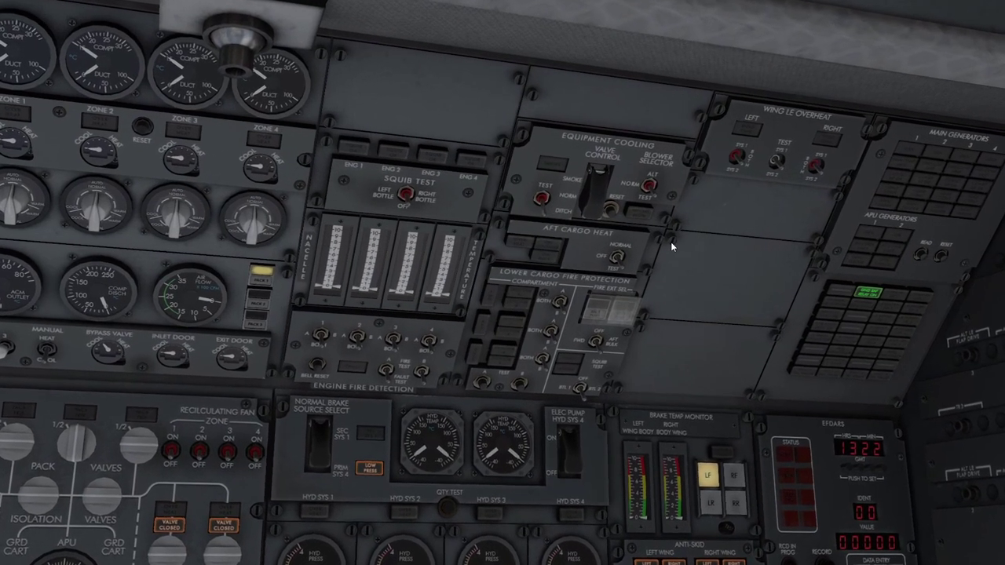
{"action": "scroll", "coordinate": [670, 241], "scroll_direction": "up", "scroll_amount": 2}
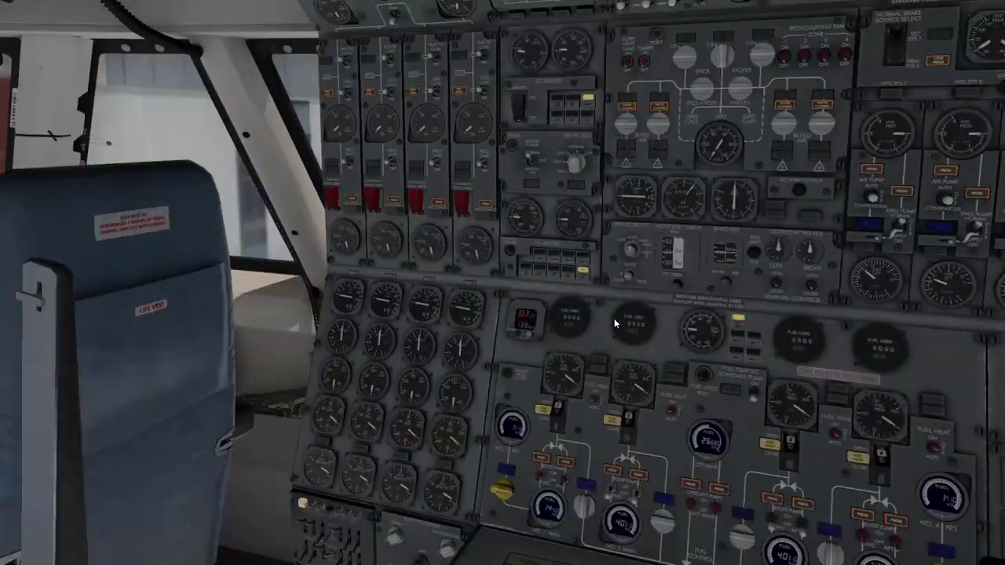
{"action": "left_click_drag", "start_coordinate": [529, 404], "coordinate": [548, 419]}
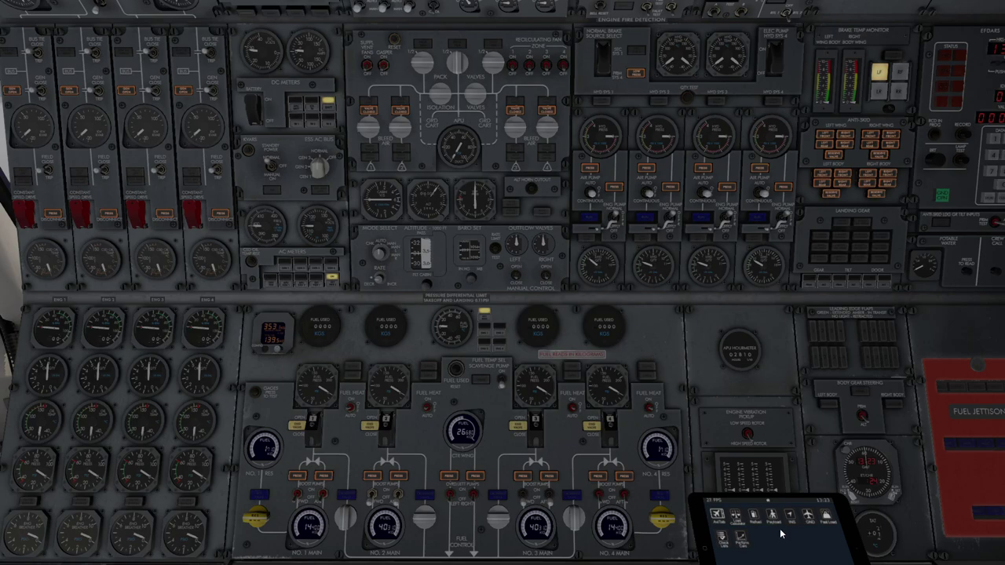
{"action": "scroll", "coordinate": [773, 463], "scroll_direction": "down", "scroll_amount": 3}
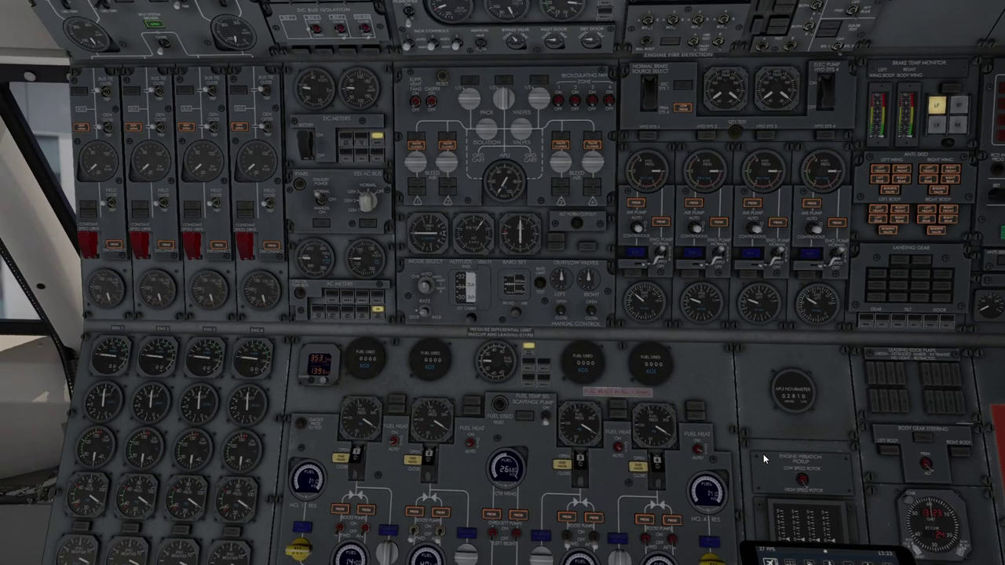
{"action": "scroll", "coordinate": [691, 416], "scroll_direction": "up", "scroll_amount": 4}
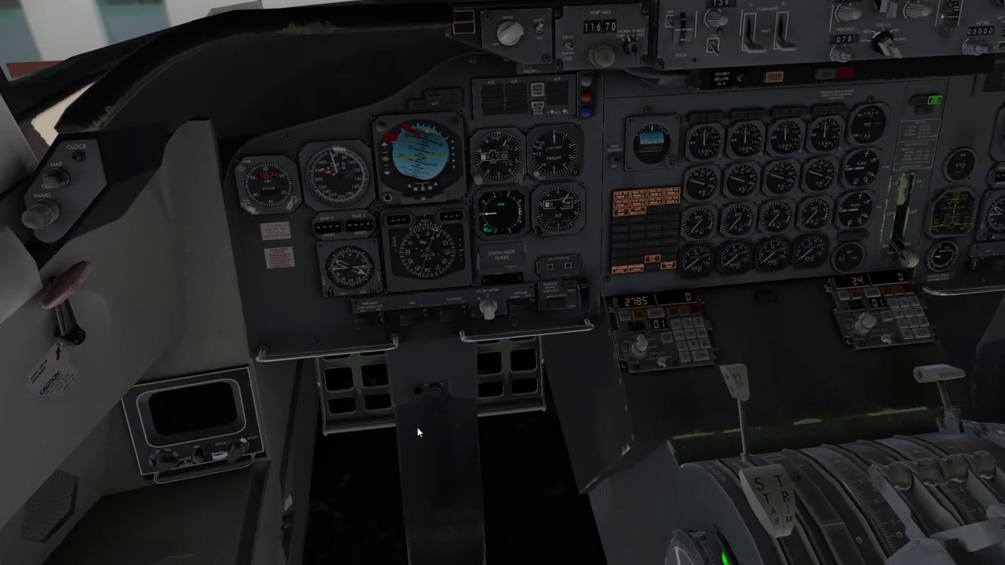
- Turn the captain's INS display selector through waypoint and DSRTK/STS to DIS/TIME to examine its readouts
{"action": "mouse_move", "coordinate": [418, 428]}
{"action": "left_mouse_down"}
{"action": "mouse_move", "coordinate": [457, 443]}
{"action": "mouse_move", "coordinate": [416, 444]}
{"action": "left_mouse_up"}
{"action": "scroll", "coordinate": [453, 442], "scroll_direction": "up", "scroll_amount": 3}
{"action": "scroll", "coordinate": [457, 445], "scroll_direction": "up", "scroll_amount": 3}
{"action": "key", "text": "Right"}
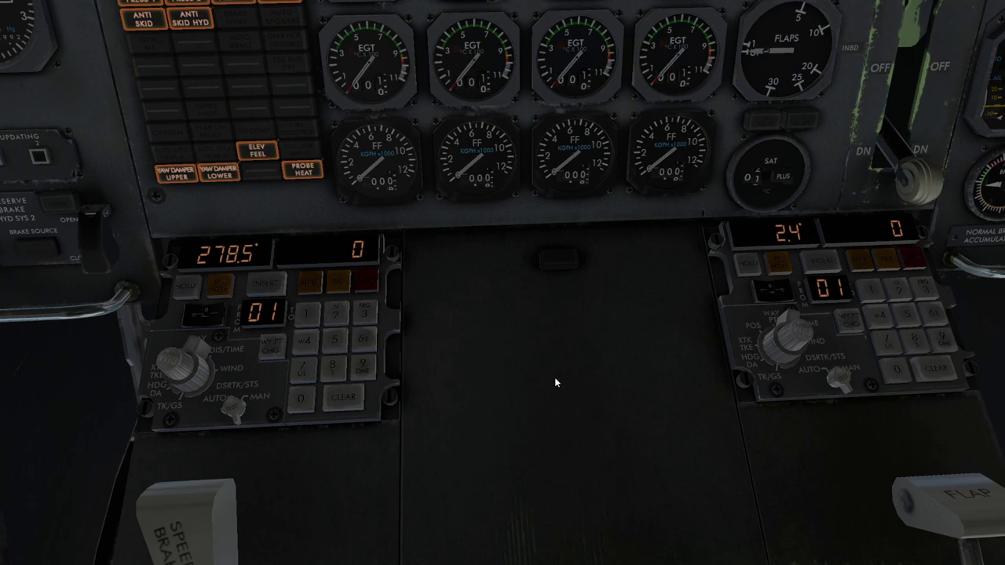
{"action": "left_click_drag", "start_coordinate": [551, 368], "coordinate": [545, 364]}
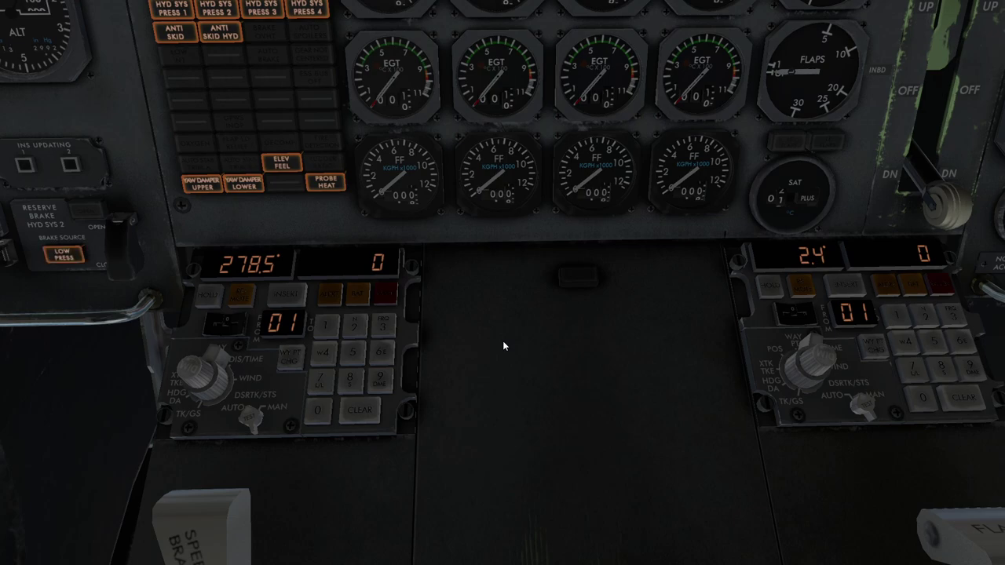
{"action": "scroll", "coordinate": [223, 381], "scroll_direction": "up", "scroll_amount": 4}
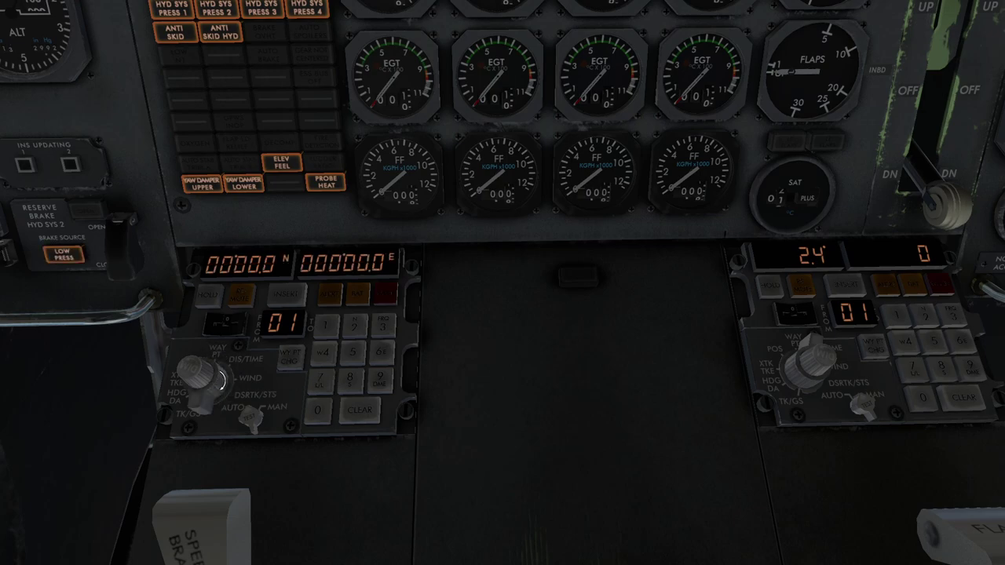
{"action": "scroll", "coordinate": [221, 381], "scroll_direction": "down", "scroll_amount": 2}
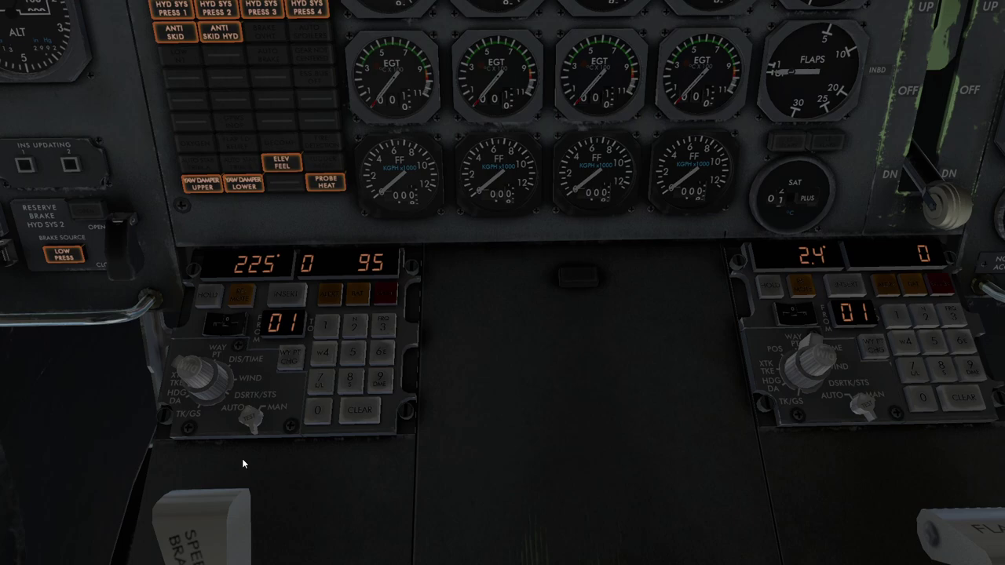
{"action": "key", "text": "Up"}
{"action": "key", "text": "Left"}
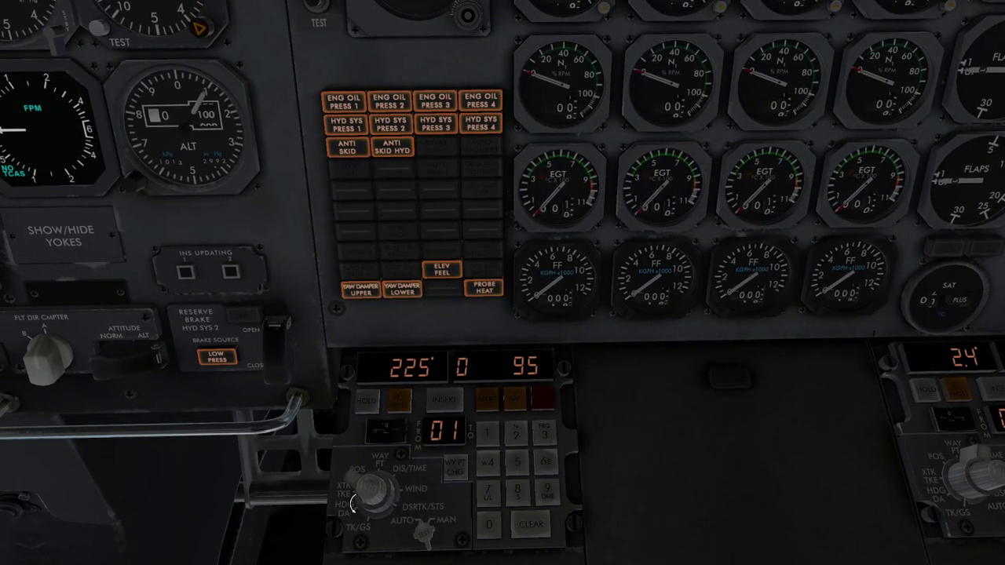
{"action": "scroll", "coordinate": [355, 502], "scroll_direction": "down", "scroll_amount": 2}
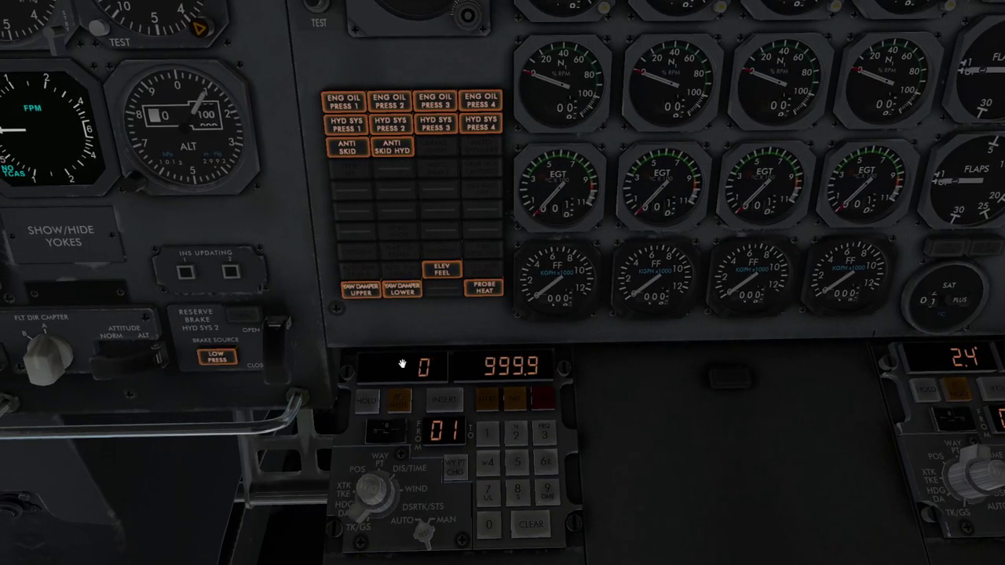
{"action": "key", "text": "Right"}
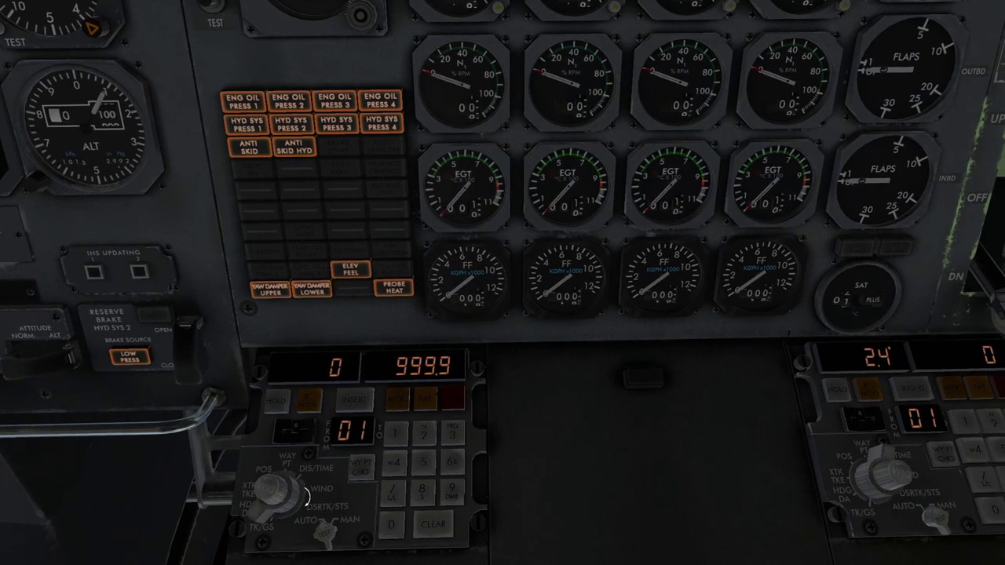
- Run the captain's INS display selector through its modes and return it to DSRTK/STS to check the alignment status
{"action": "left_click", "coordinate": [306, 496]}
{"action": "left_click", "coordinate": [306, 496]}
{"action": "left_click", "coordinate": [255, 513]}
{"action": "left_click", "coordinate": [255, 513]}
{"action": "left_click", "coordinate": [255, 512]}
{"action": "left_click", "coordinate": [255, 512]}
{"action": "left_click", "coordinate": [254, 512]}
{"action": "left_click", "coordinate": [307, 496]}
{"action": "left_click", "coordinate": [306, 496]}
{"action": "left_click", "coordinate": [306, 496]}
{"action": "left_click", "coordinate": [306, 496]}
{"action": "left_click", "coordinate": [306, 496]}
{"action": "left_click", "coordinate": [306, 496]}
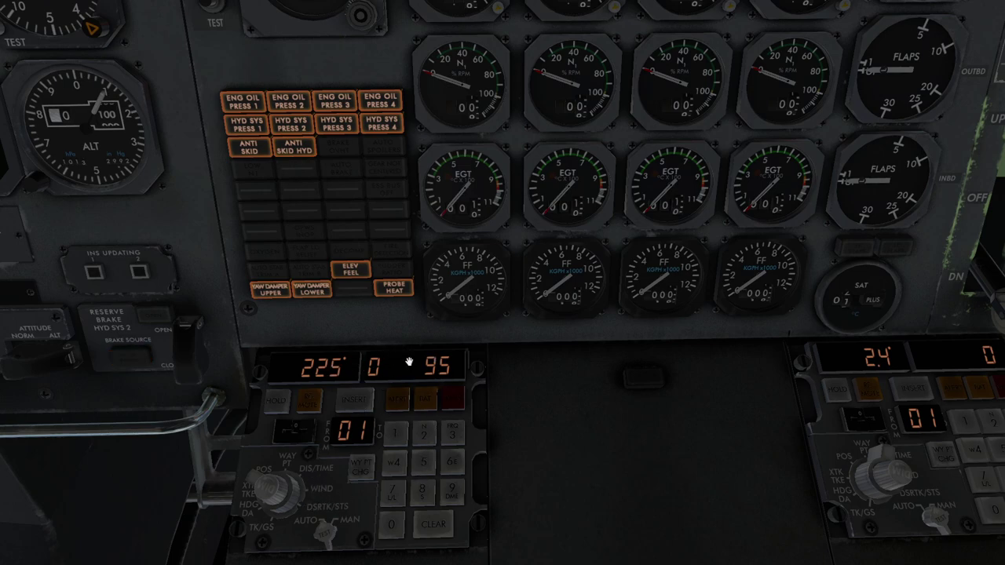
- Run the display and lamp test on the captain's INS unit, and set its selector to POS
{"action": "left_click", "coordinate": [324, 532]}
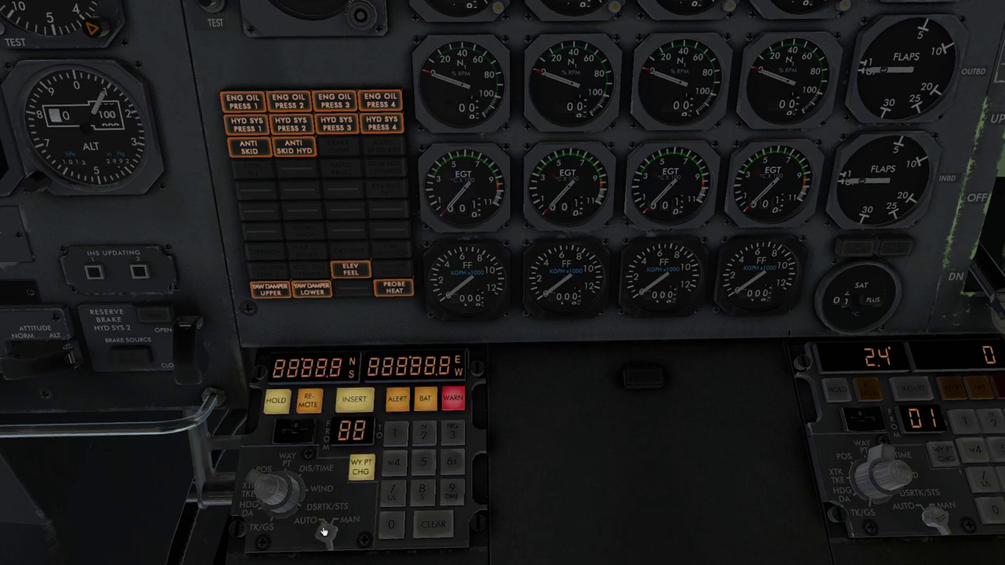
{"action": "left_click", "coordinate": [250, 478]}
{"action": "left_click", "coordinate": [249, 478]}
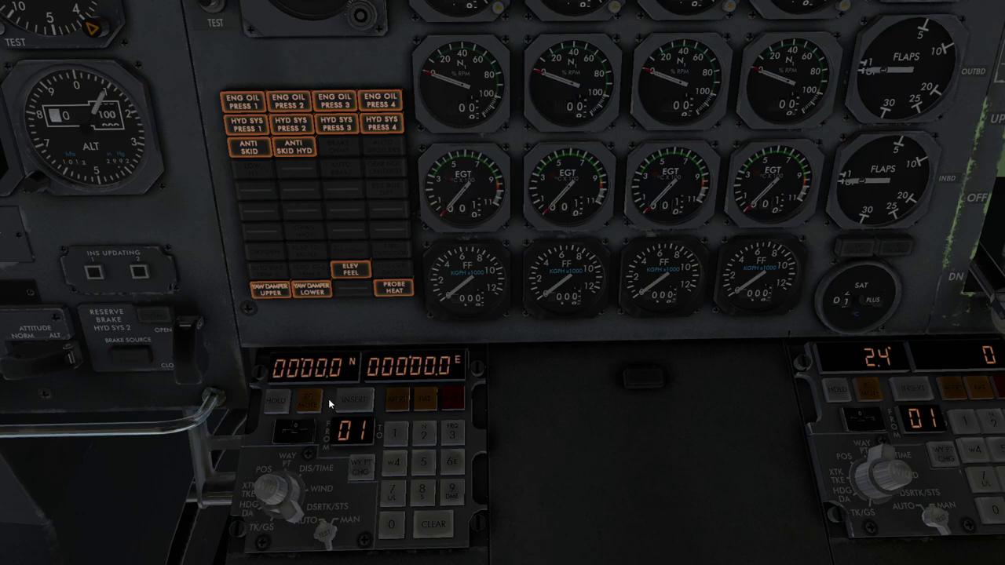
- Review the INS Tools page on the cockpit tablet, and bring up the EGLL 10-9E stand coordinates in Aviator's Tablet
{"action": "key", "text": "KP_0"}
{"action": "key", "text": "KP_1"}
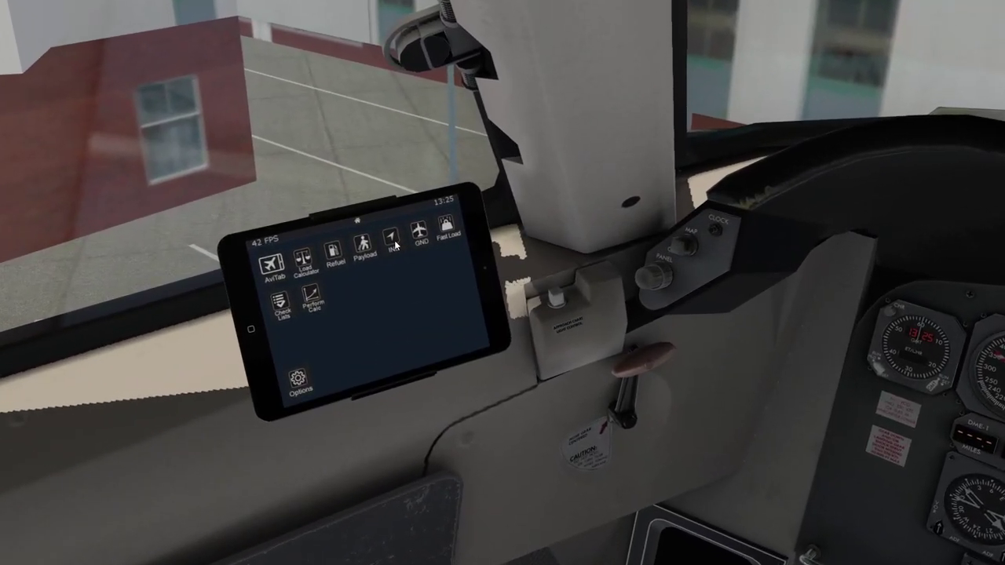
{"action": "left_click", "coordinate": [393, 240]}
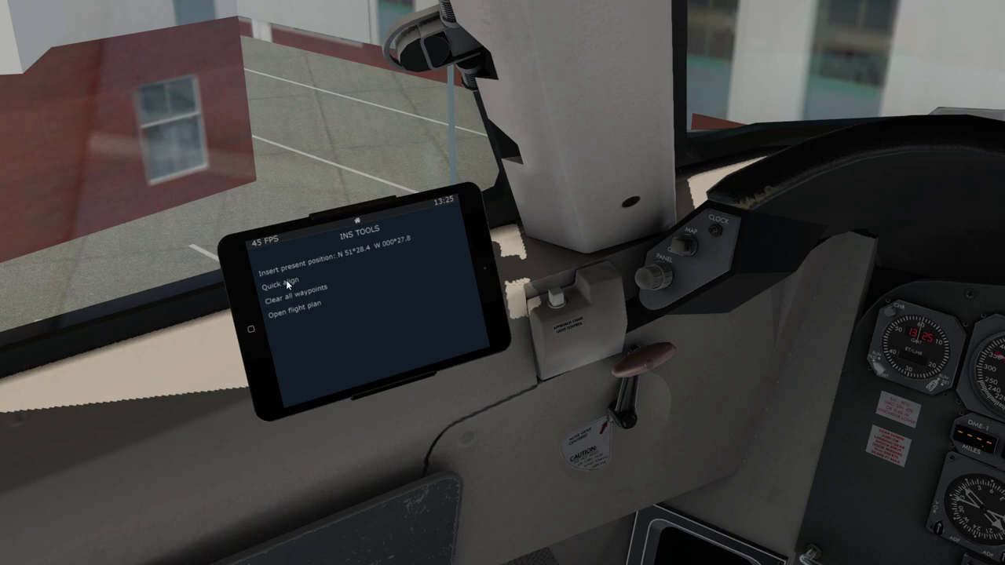
{"action": "left_click", "coordinate": [357, 217]}
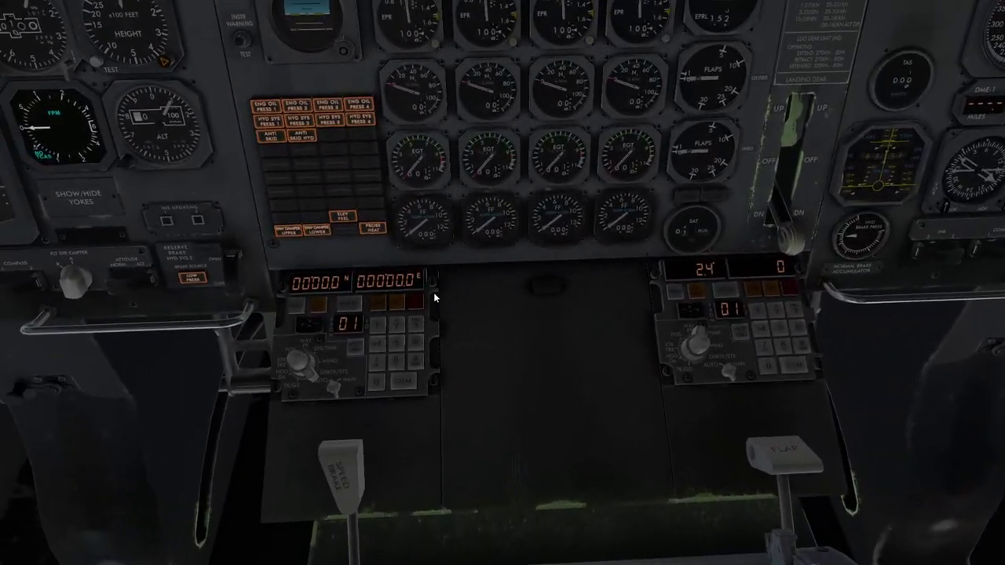
{"action": "key", "text": "t"}
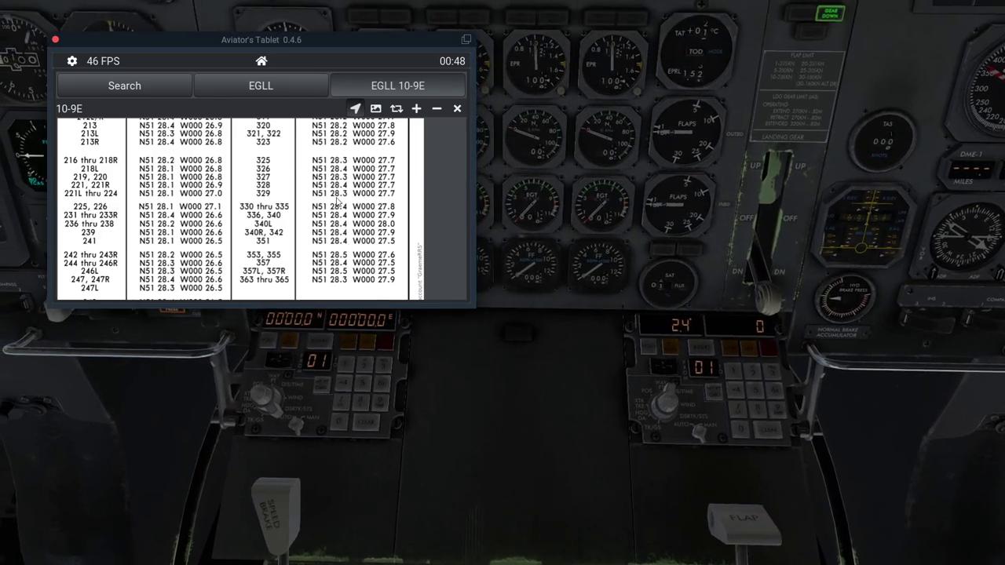
- Enter the latitude N51 28.4 from the stand coordinates chart into the captain's INS unit
{"action": "left_click_drag", "start_coordinate": [328, 176], "coordinate": [326, 175]}
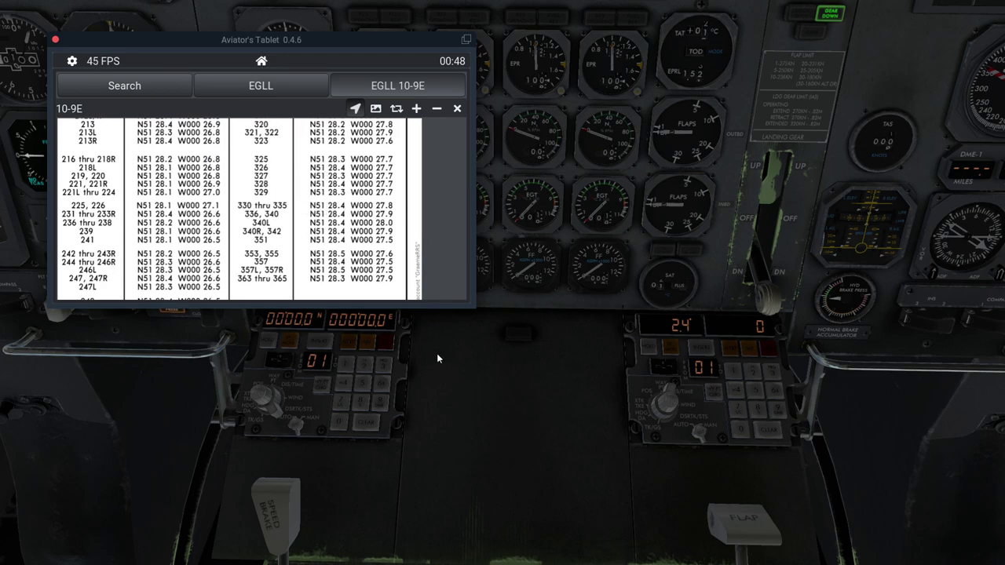
{"action": "scroll", "coordinate": [448, 379], "scroll_direction": "up", "scroll_amount": 3}
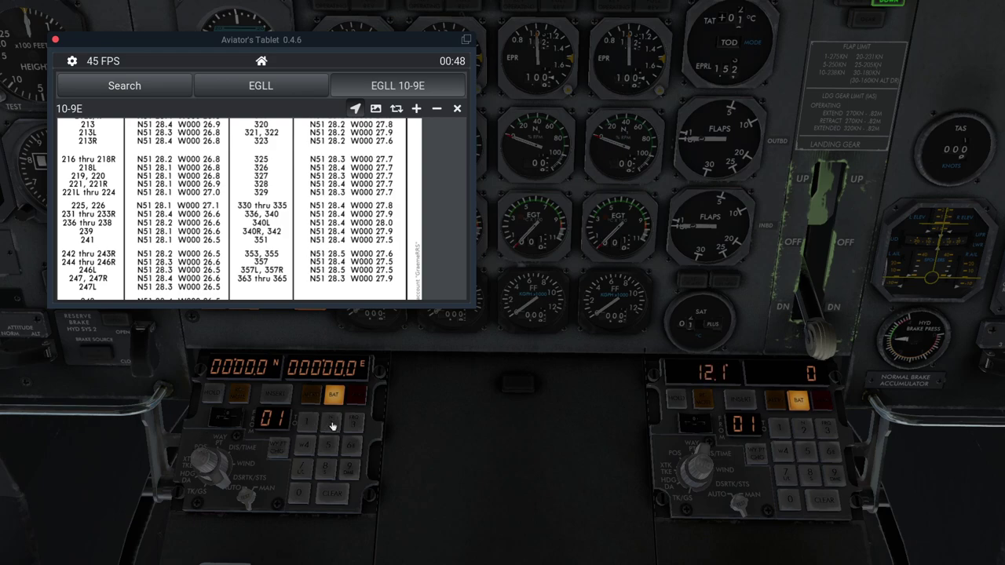
{"action": "scroll", "coordinate": [461, 439], "scroll_direction": "up", "scroll_amount": 2}
{"action": "scroll", "coordinate": [460, 439], "scroll_direction": "up", "scroll_amount": 2}
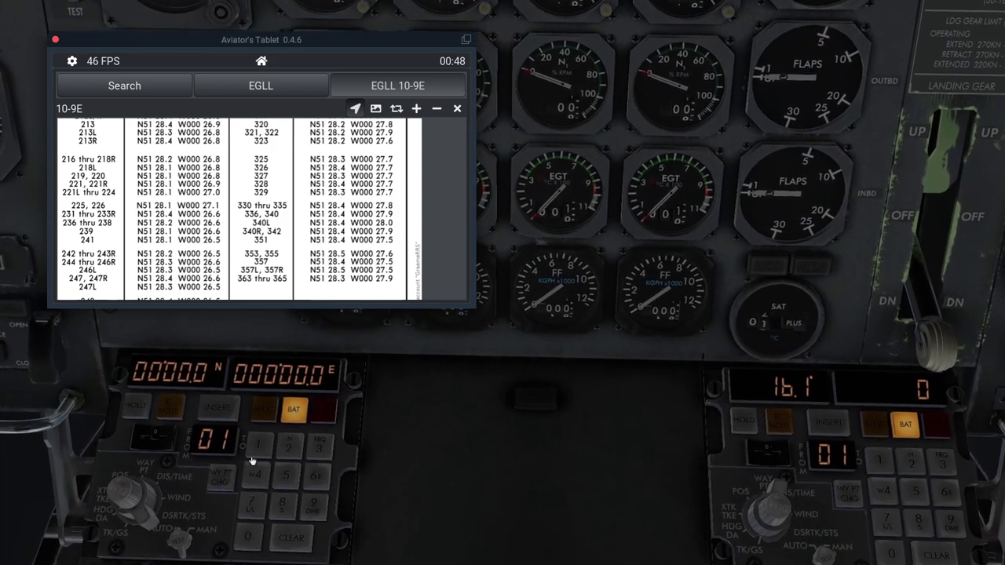
{"action": "left_click", "coordinate": [287, 447]}
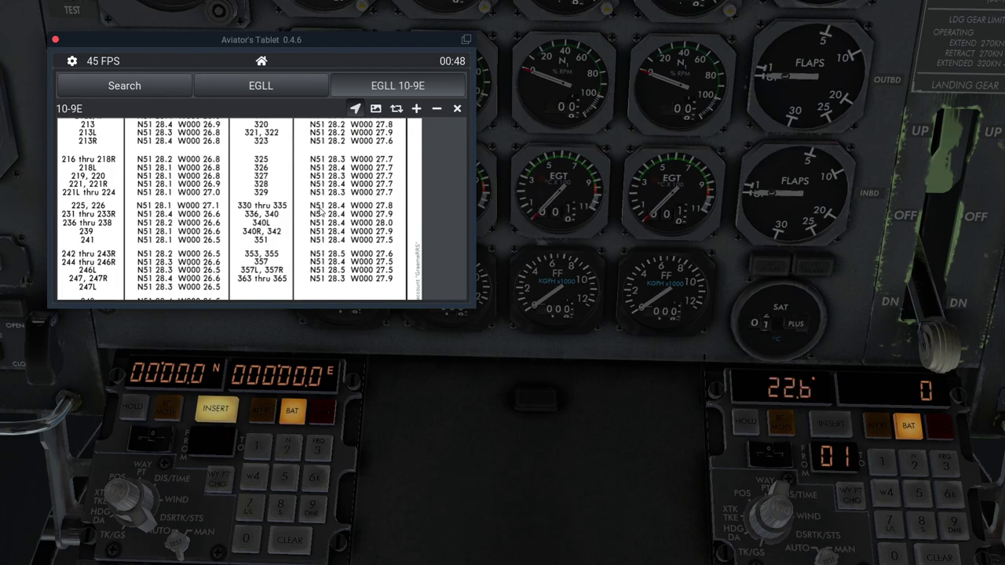
{"action": "left_click", "coordinate": [284, 476]}
{"action": "left_click", "coordinate": [256, 446]}
{"action": "left_click", "coordinate": [289, 449]}
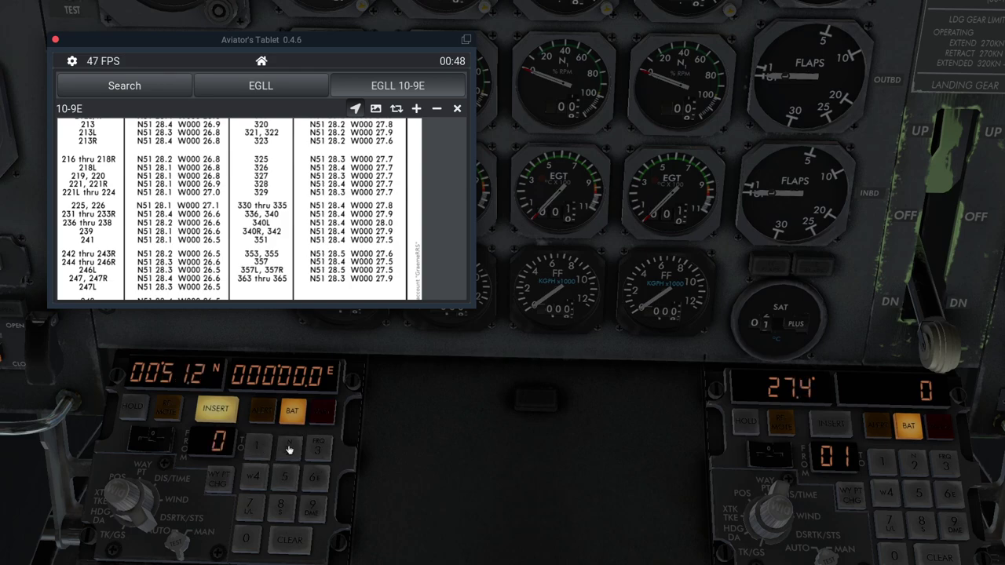
{"action": "left_click", "coordinate": [280, 507]}
{"action": "left_click", "coordinate": [253, 477]}
{"action": "left_click", "coordinate": [224, 414]}
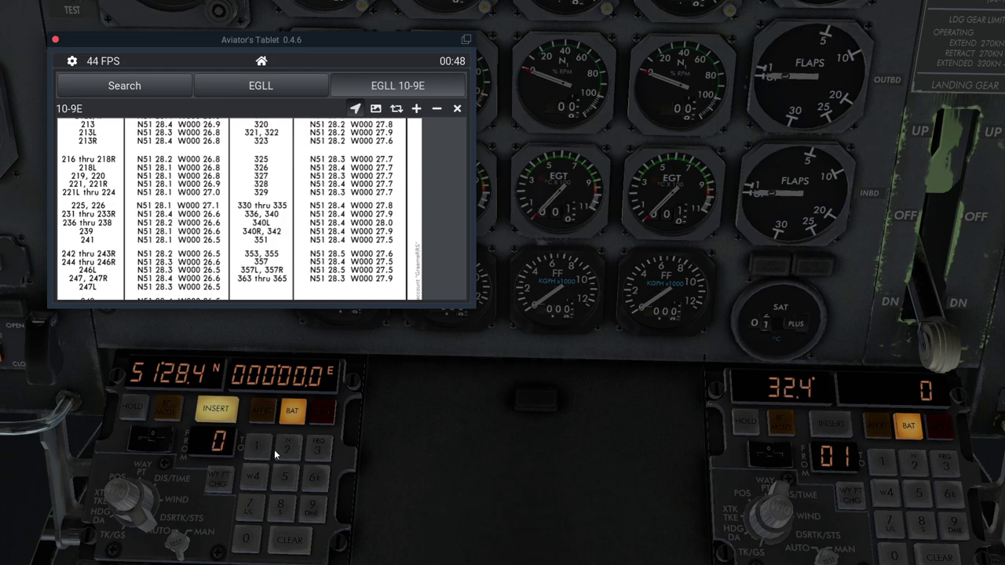
- Enter the longitude W000 27.8 into the captain's INS unit to complete its present position
{"action": "left_click", "coordinate": [259, 477]}
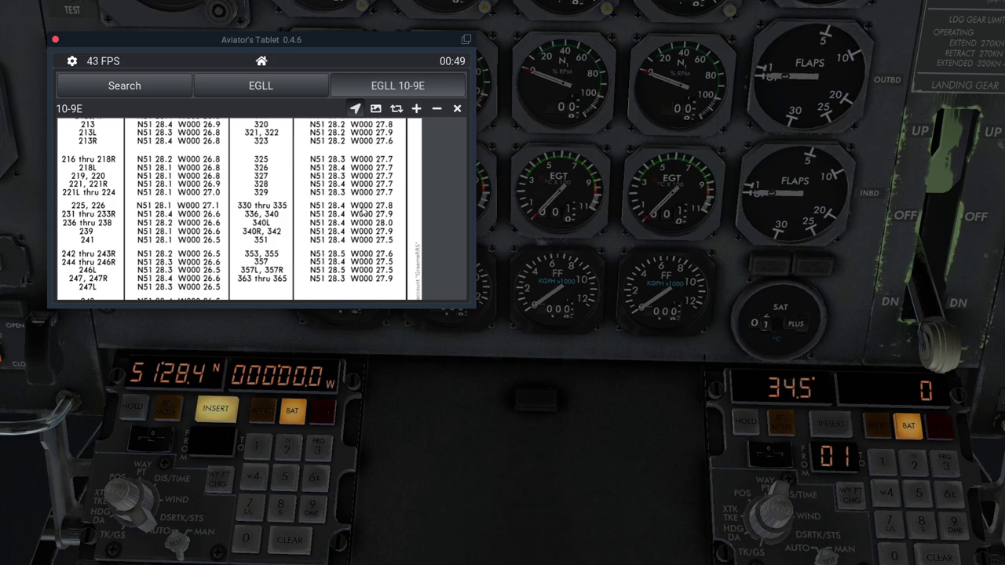
{"action": "left_click", "coordinate": [286, 446]}
{"action": "left_click", "coordinate": [250, 506]}
{"action": "left_click", "coordinate": [280, 508]}
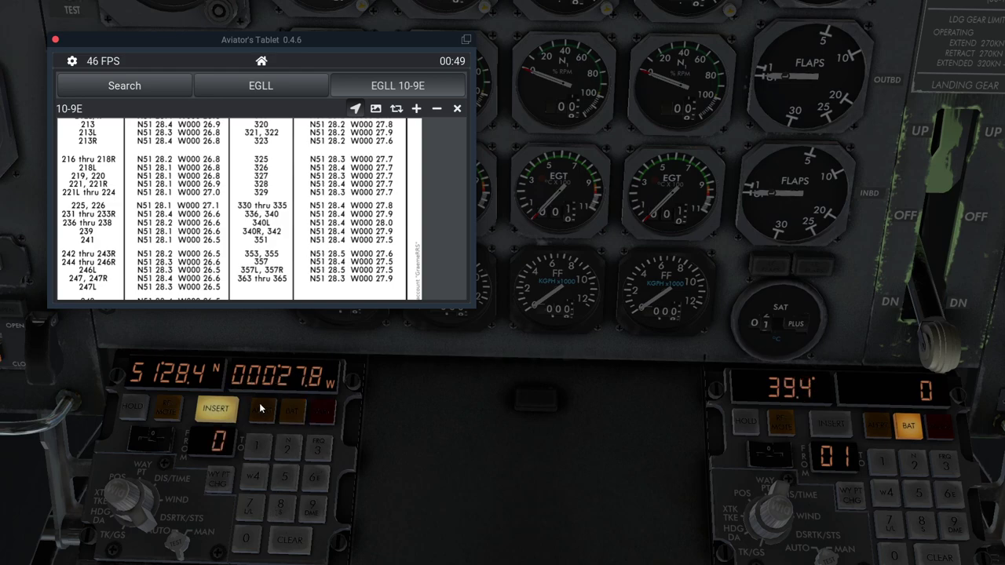
{"action": "left_click", "coordinate": [221, 411]}
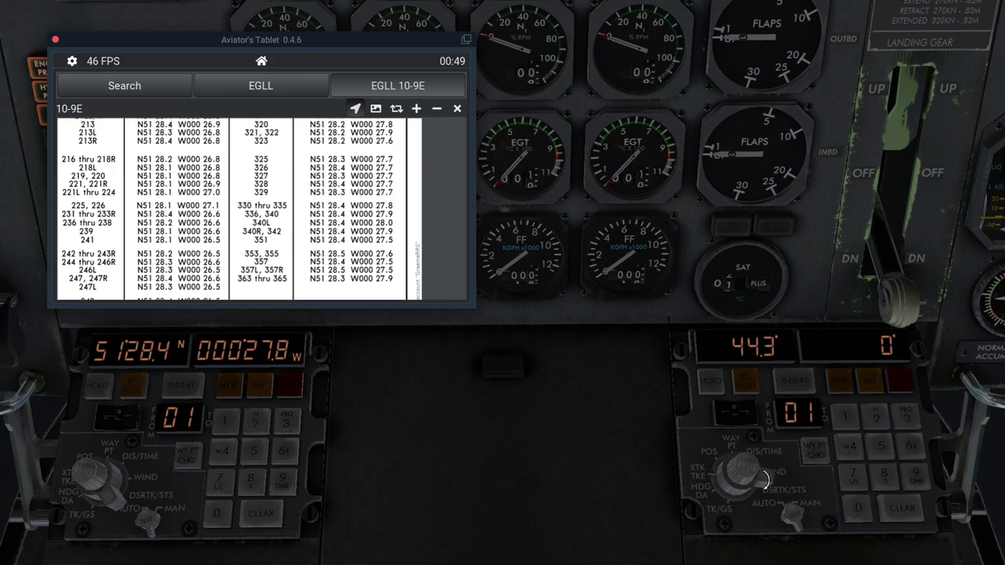
- Set the first officer's INS to DSRTK/STS, run its lamp test, and set its selector to POS
{"action": "left_click", "coordinate": [766, 480]}
{"action": "left_click", "coordinate": [765, 481]}
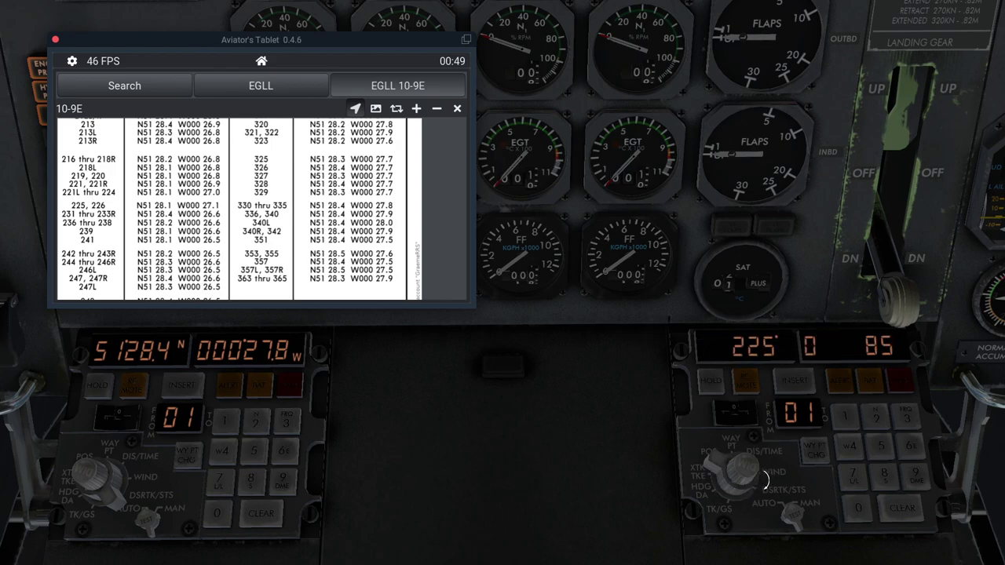
{"action": "left_click", "coordinate": [789, 515]}
{"action": "left_click", "coordinate": [713, 469]}
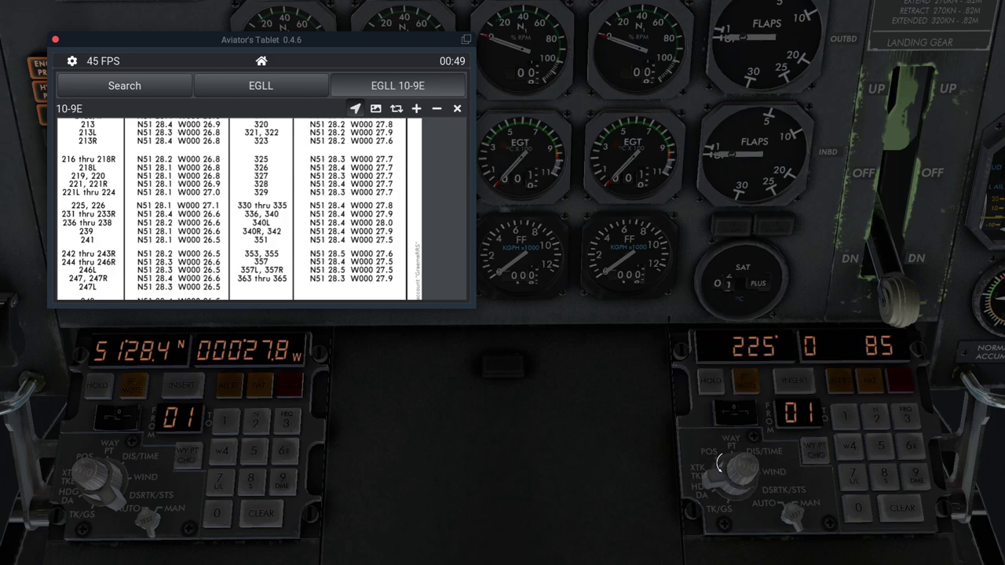
- Enter the latitude N51 28.4 into the first officer's INS unit
{"action": "left_click", "coordinate": [874, 416]}
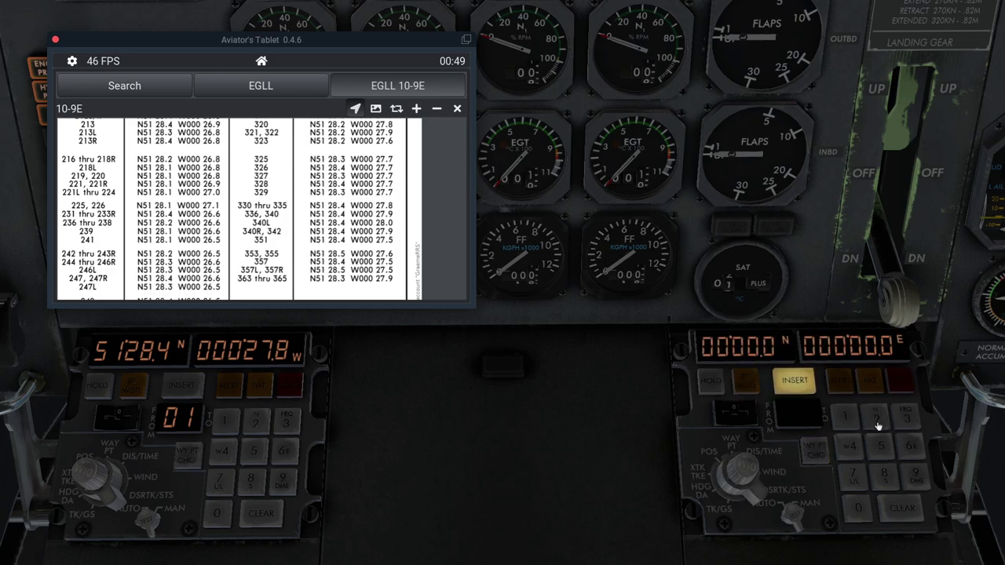
{"action": "left_click", "coordinate": [880, 445]}
{"action": "left_click", "coordinate": [846, 418]}
{"action": "left_click", "coordinate": [875, 416]}
{"action": "left_click", "coordinate": [883, 475]}
{"action": "left_click", "coordinate": [848, 445]}
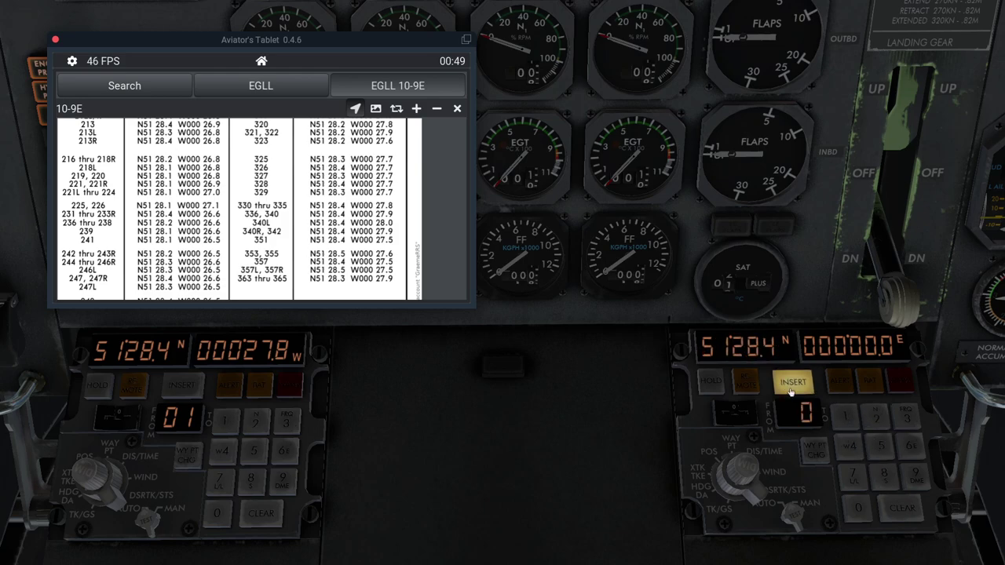
- Enter the longitude W000 27.8 into the first officer's INS, and set both pilots' INS selectors to DSRTK/STS
{"action": "left_click", "coordinate": [854, 447]}
{"action": "left_click", "coordinate": [876, 418]}
{"action": "left_click", "coordinate": [852, 476]}
{"action": "left_click", "coordinate": [884, 475]}
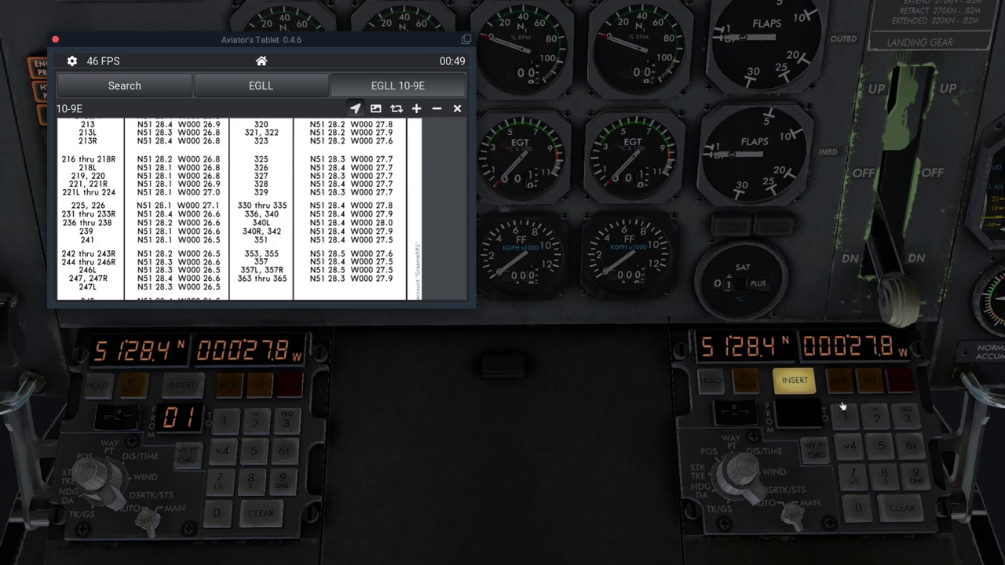
{"action": "left_click", "coordinate": [794, 381]}
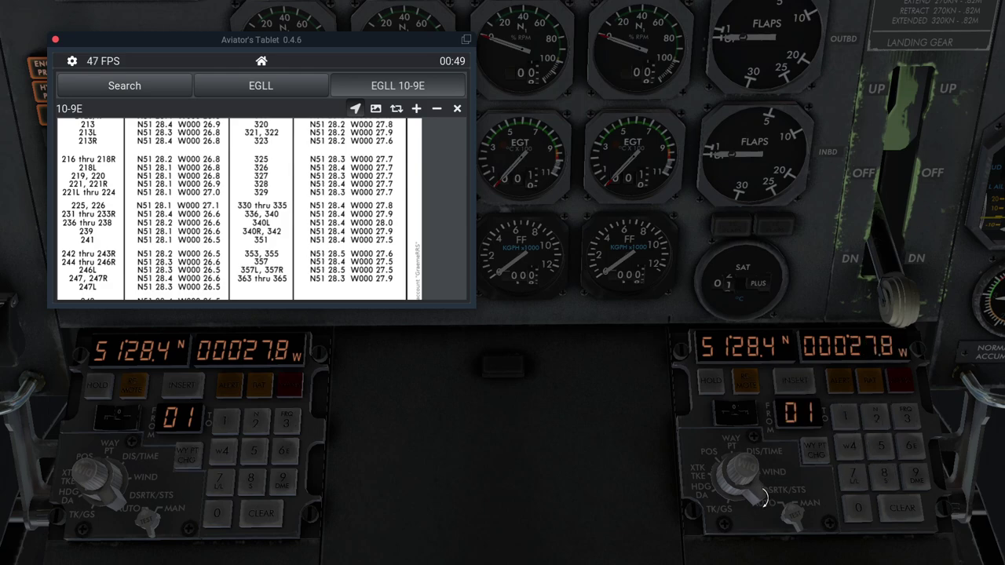
{"action": "scroll", "coordinate": [749, 497], "scroll_direction": "up", "scroll_amount": 4}
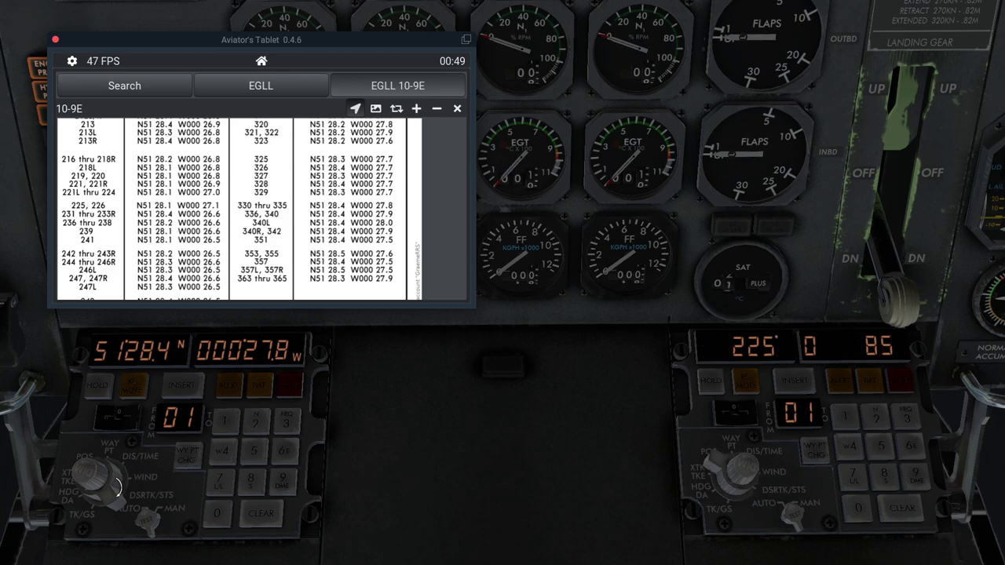
{"action": "scroll", "coordinate": [119, 488], "scroll_direction": "up", "scroll_amount": 4}
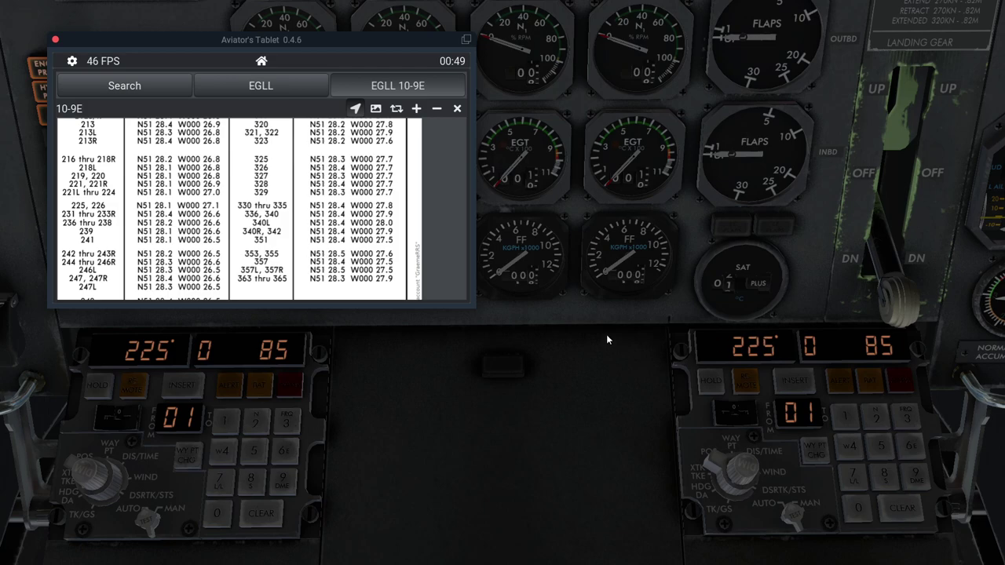
- Set the centre pedestal INS to DSRTK/STS, run its lamp test, and set its selector to POS
{"action": "scroll", "coordinate": [606, 335], "scroll_direction": "down", "scroll_amount": 3}
{"action": "key", "text": "Down"}
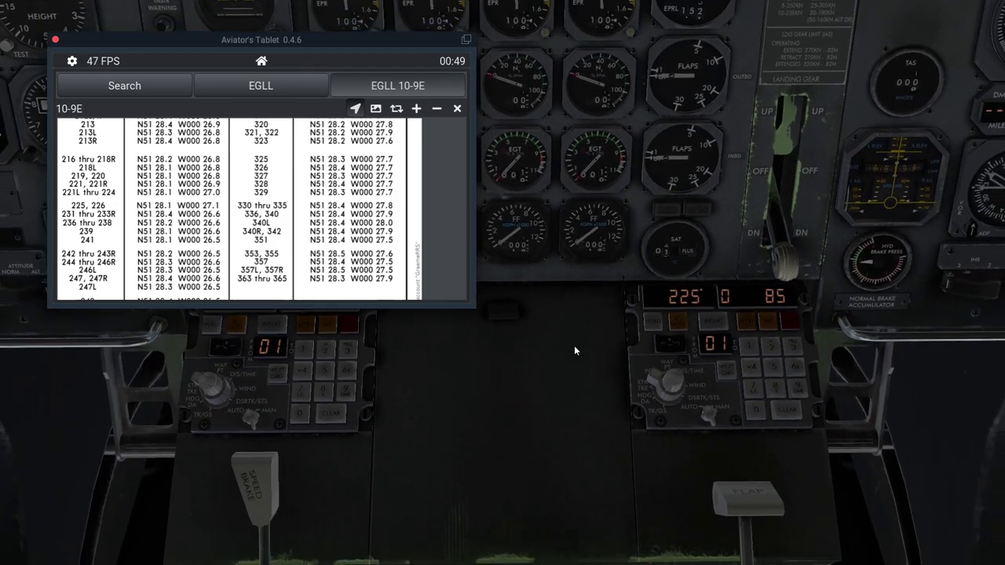
{"action": "key", "text": "f"}
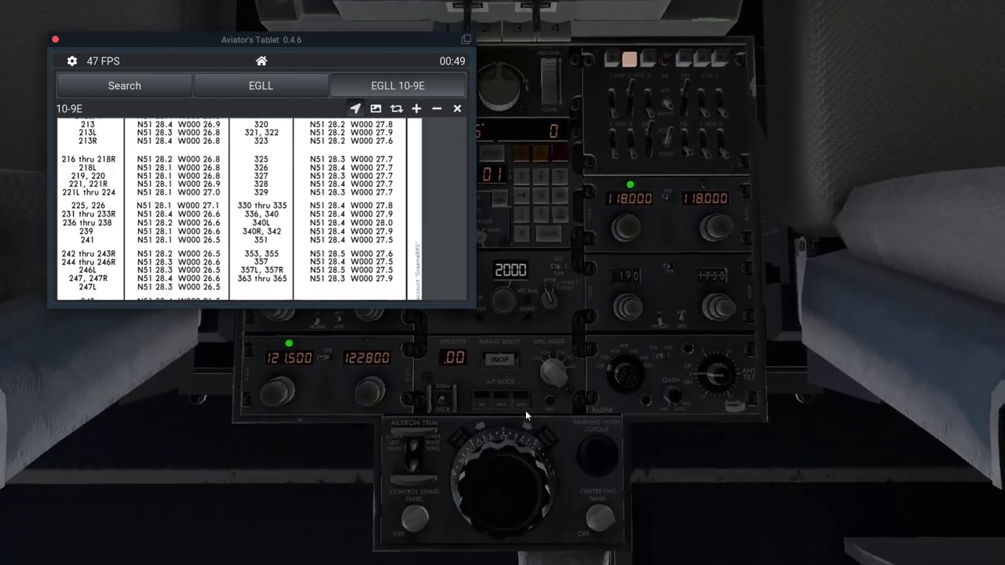
{"action": "key", "text": "r"}
{"action": "scroll", "coordinate": [534, 354], "scroll_direction": "up", "scroll_amount": 2}
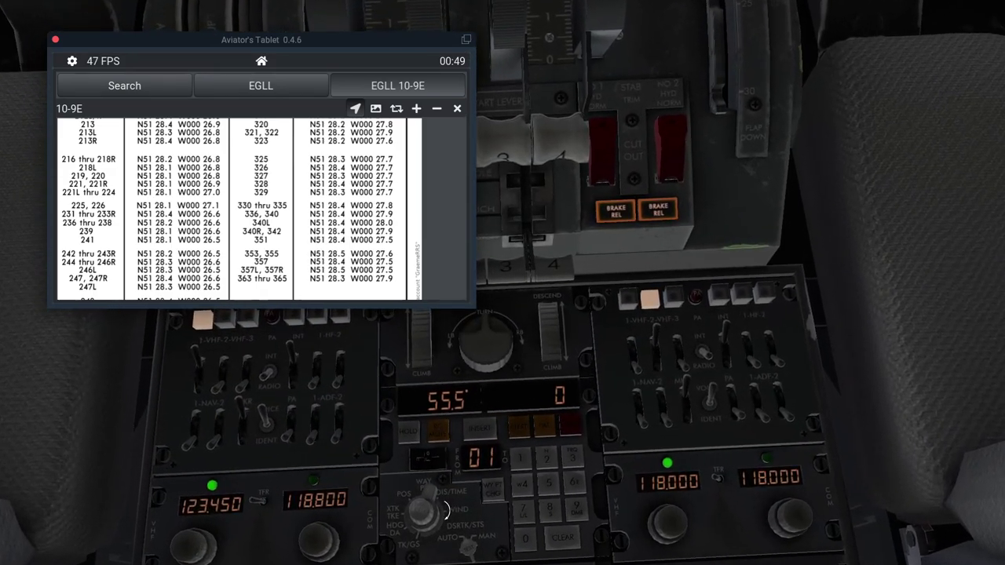
{"action": "scroll", "coordinate": [445, 511], "scroll_direction": "up", "scroll_amount": 3}
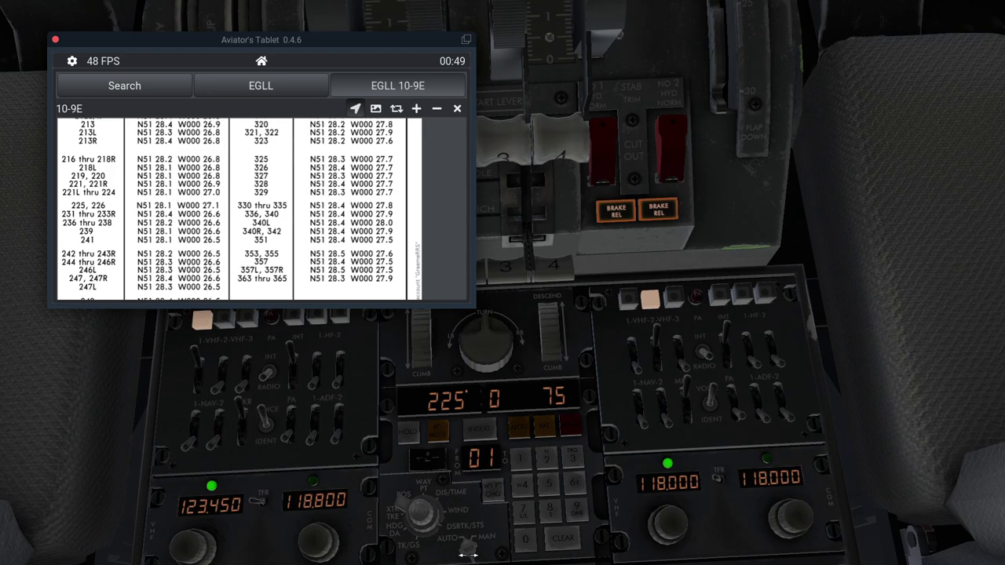
{"action": "left_click", "coordinate": [466, 549]}
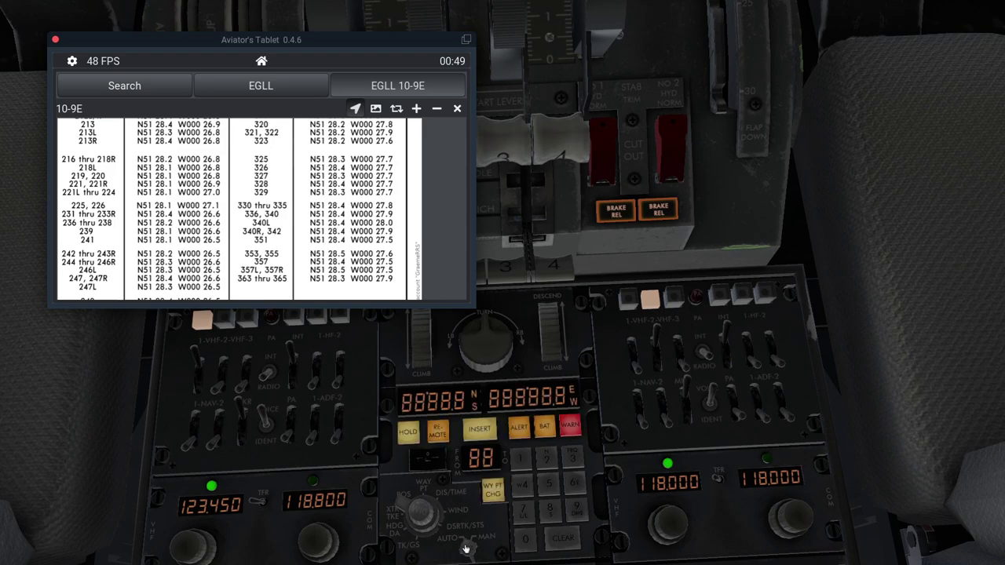
{"action": "scroll", "coordinate": [424, 506], "scroll_direction": "down", "scroll_amount": 2}
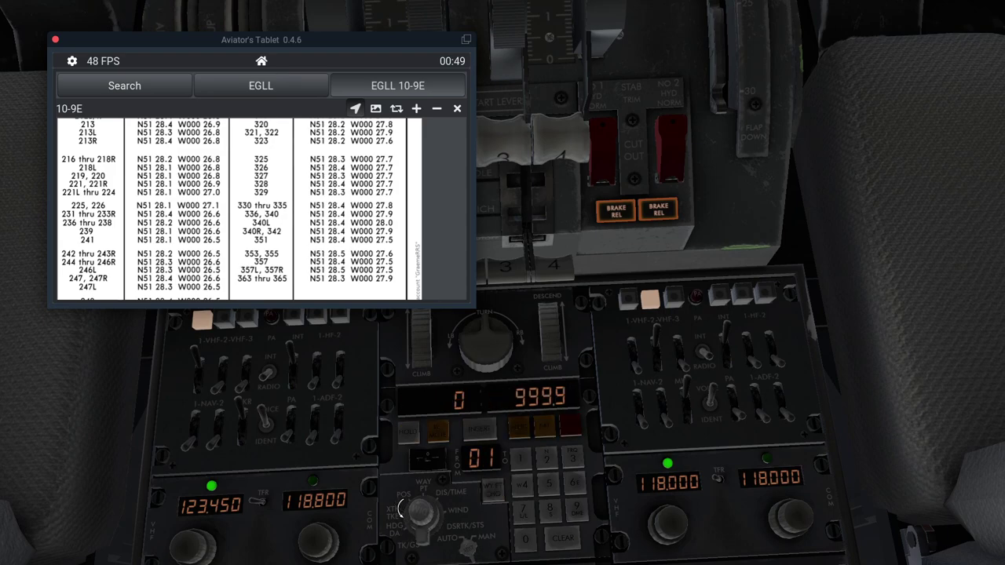
- Enter the latitude N51 28.4 into the centre pedestal INS unit
{"action": "left_click", "coordinate": [543, 455]}
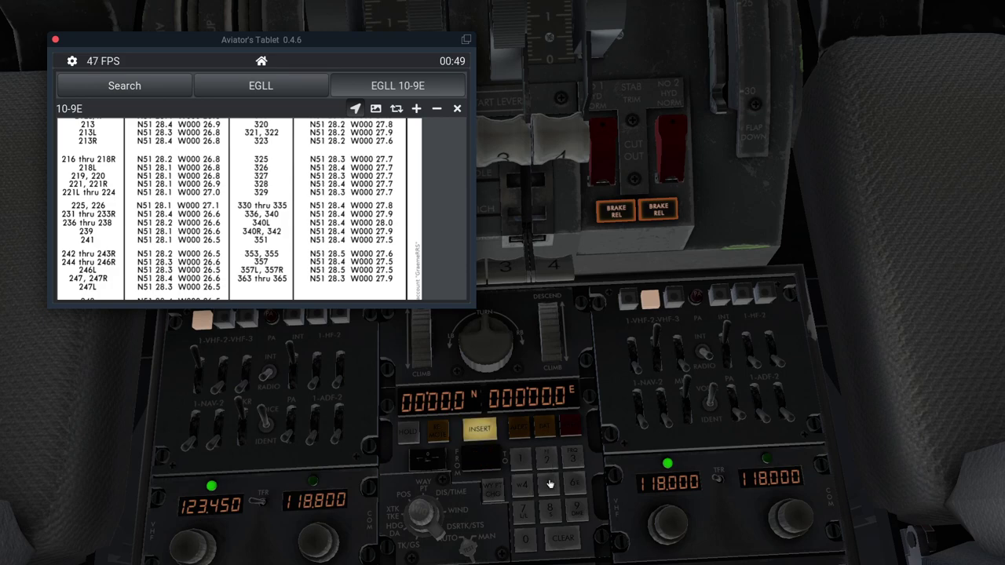
{"action": "left_click", "coordinate": [548, 482]}
{"action": "left_click", "coordinate": [524, 463]}
{"action": "left_click", "coordinate": [547, 458]}
{"action": "left_click", "coordinate": [547, 509]}
{"action": "left_click", "coordinate": [521, 484]}
- Enter the longitude W000 27.8 into the centre pedestal INS unit to complete its present position
{"action": "left_click", "coordinate": [517, 488]}
{"action": "left_click", "coordinate": [545, 469]}
{"action": "left_click", "coordinate": [532, 511]}
{"action": "left_click", "coordinate": [541, 507]}
{"action": "left_click", "coordinate": [480, 432]}
- Return the centre pedestal INS selector to DSRTK/STS, and hide Aviator's Tablet
{"action": "left_click", "coordinate": [440, 514]}
{"action": "left_click", "coordinate": [440, 514]}
{"action": "left_click", "coordinate": [439, 515]}
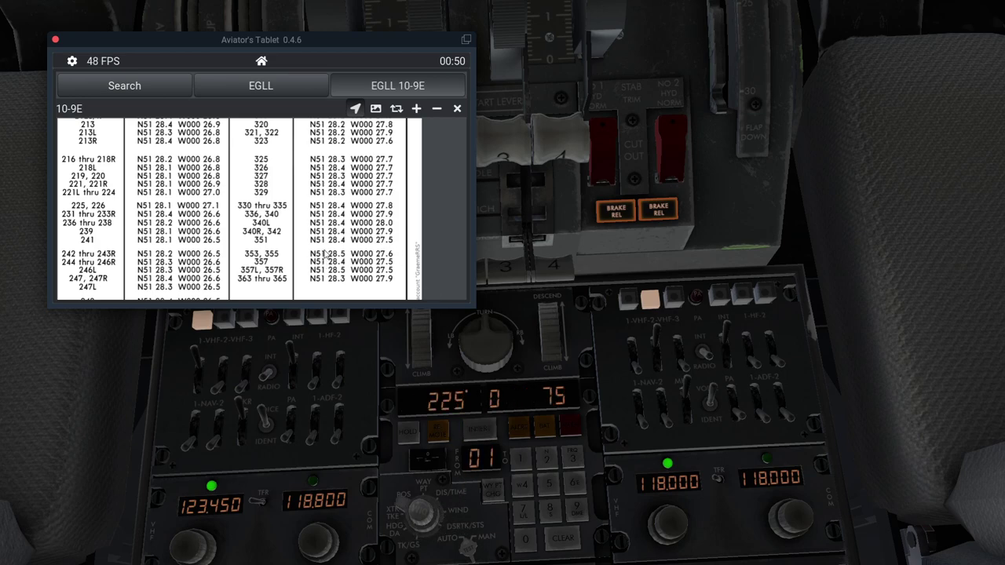
{"action": "key", "text": "t"}
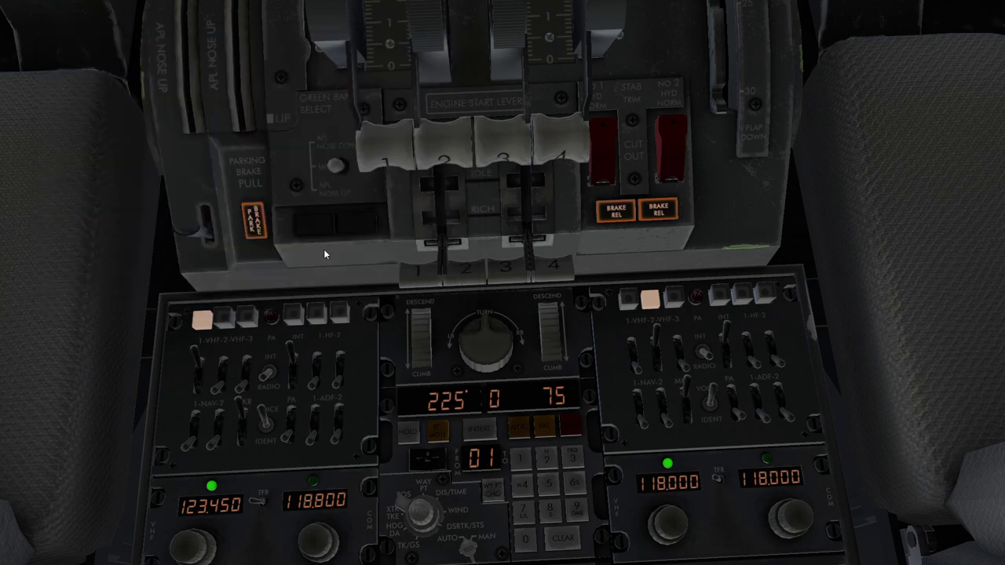
- Switch on remote mode on the centre, first officer's and captain's INS units
{"action": "left_click", "coordinate": [437, 434]}
{"action": "left_click_drag", "start_coordinate": [437, 434], "coordinate": [460, 254]}
{"action": "left_click", "coordinate": [445, 232]}
{"action": "left_click", "coordinate": [78, 283]}
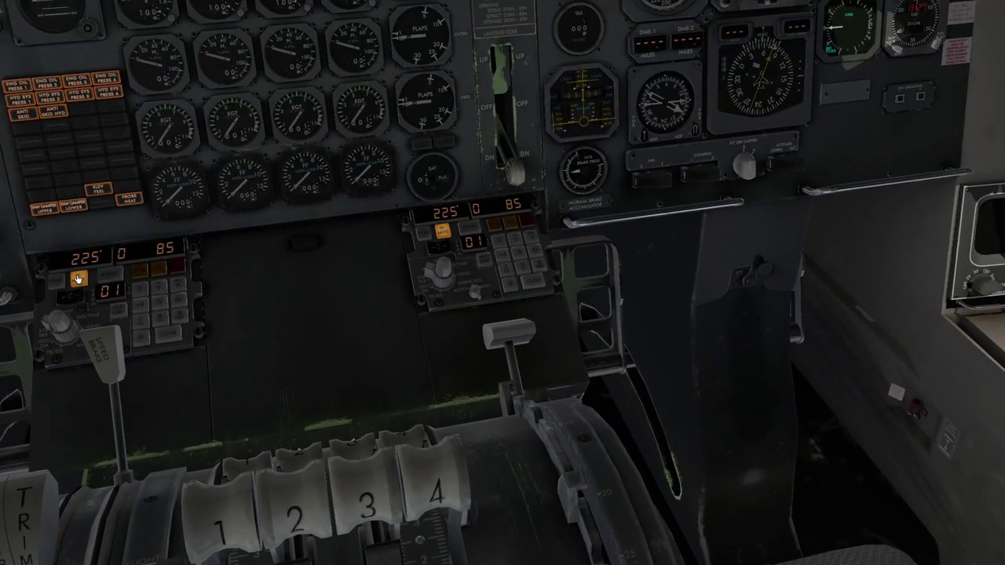
- Switch off remote mode on the captain's, first officer's and centre INS units
{"action": "left_click", "coordinate": [78, 278]}
{"action": "left_click", "coordinate": [441, 230]}
{"action": "left_click_drag", "start_coordinate": [395, 237], "coordinate": [351, 439]}
{"action": "left_click", "coordinate": [422, 490]}
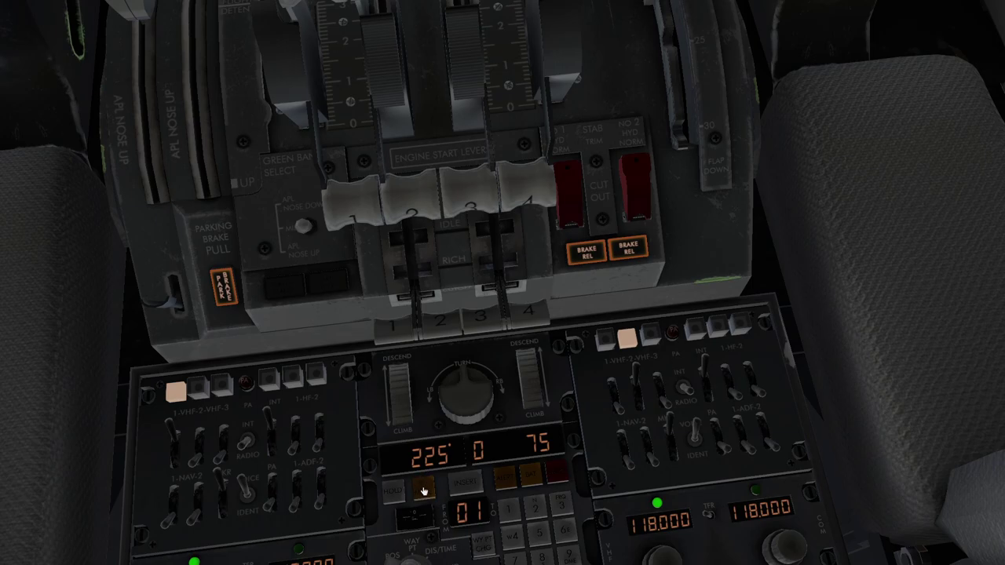
{"action": "key", "text": "KP_1"}
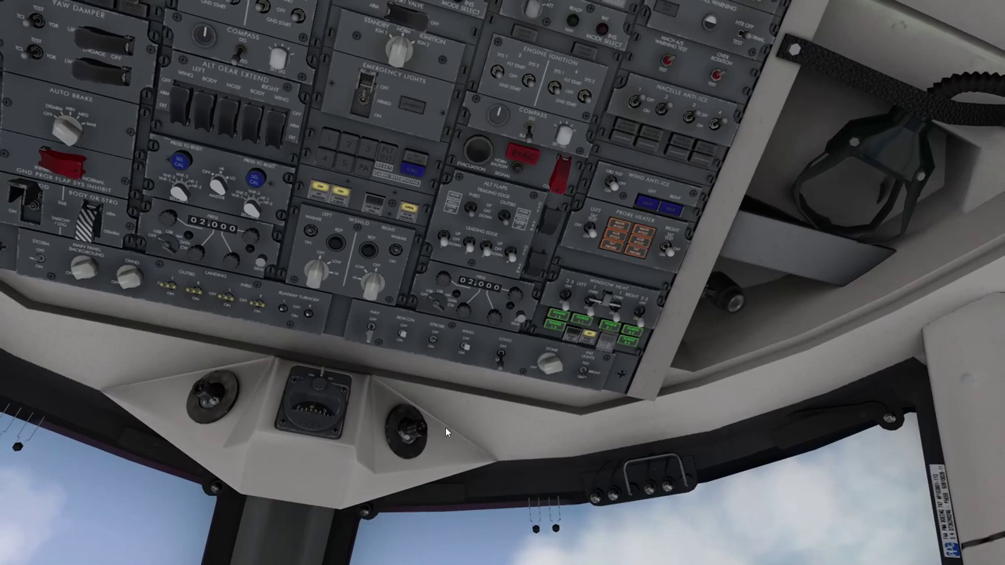
{"action": "left_click_drag", "start_coordinate": [445, 427], "coordinate": [588, 414]}
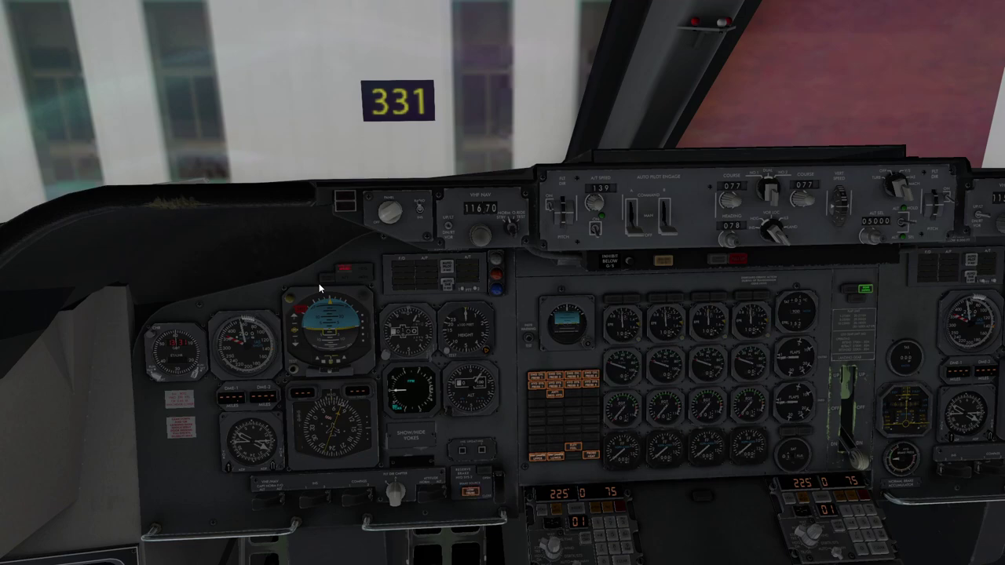
- Tune the captain's VHF NAV radio to 109.15
{"action": "scroll", "coordinate": [319, 284], "scroll_direction": "up", "scroll_amount": 2}
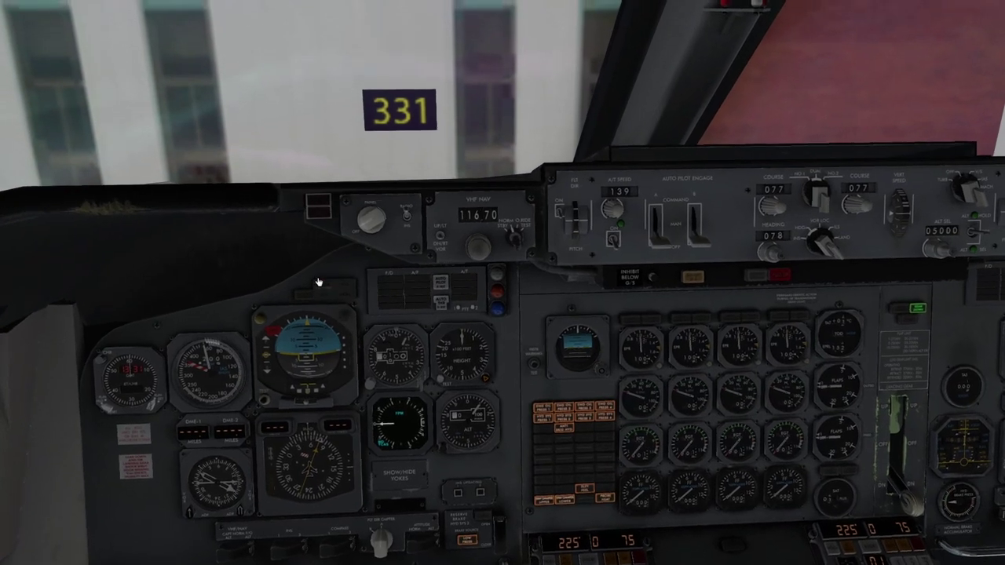
{"action": "key", "text": "Up"}
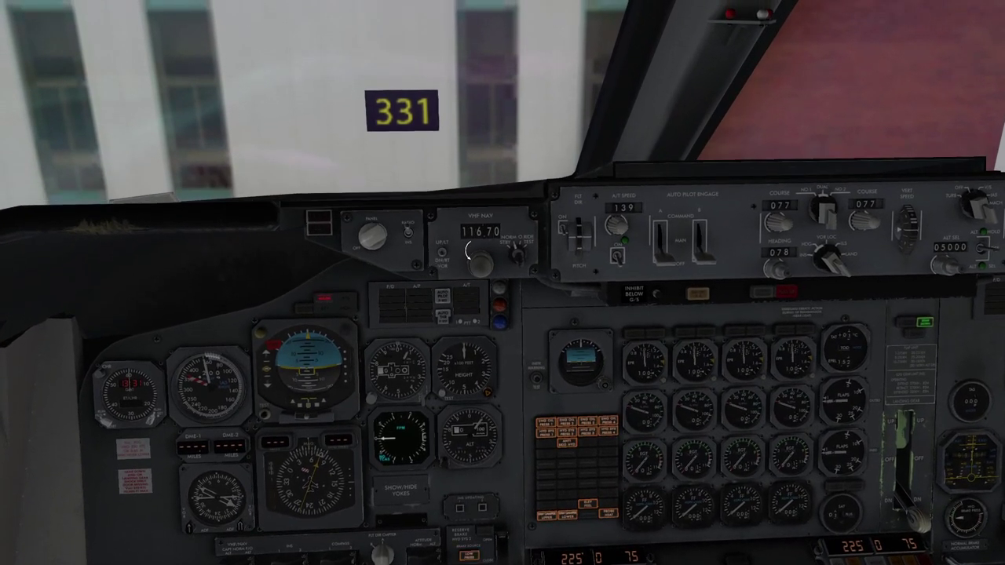
{"action": "scroll", "coordinate": [468, 258], "scroll_direction": "down", "scroll_amount": 12}
{"action": "scroll", "coordinate": [479, 264], "scroll_direction": "down", "scroll_amount": 3}
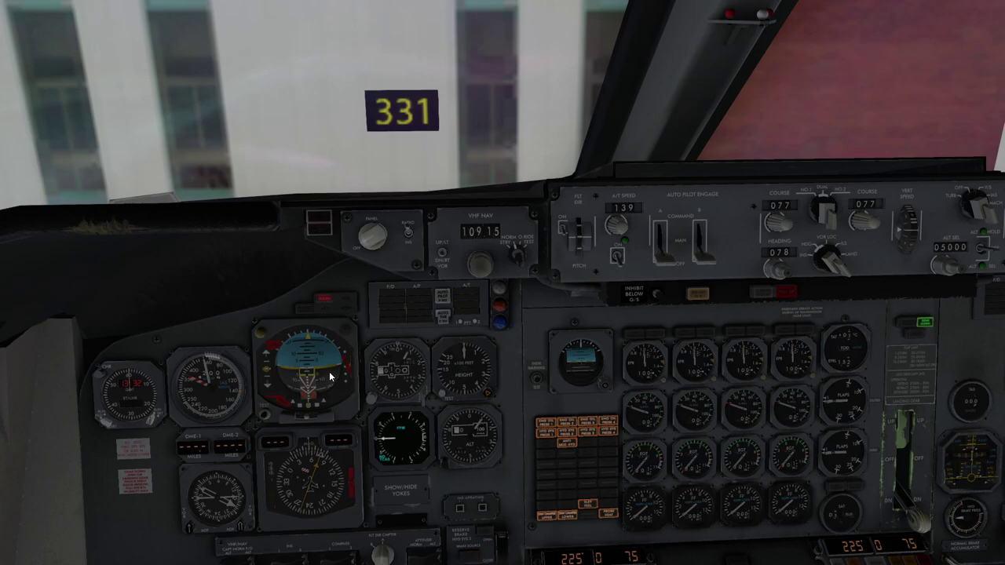
- Tune the first officer's VHF NAV radio to 109.15
{"action": "left_click_drag", "start_coordinate": [290, 373], "coordinate": [279, 380]}
{"action": "scroll", "coordinate": [279, 381], "scroll_direction": "up", "scroll_amount": 3}
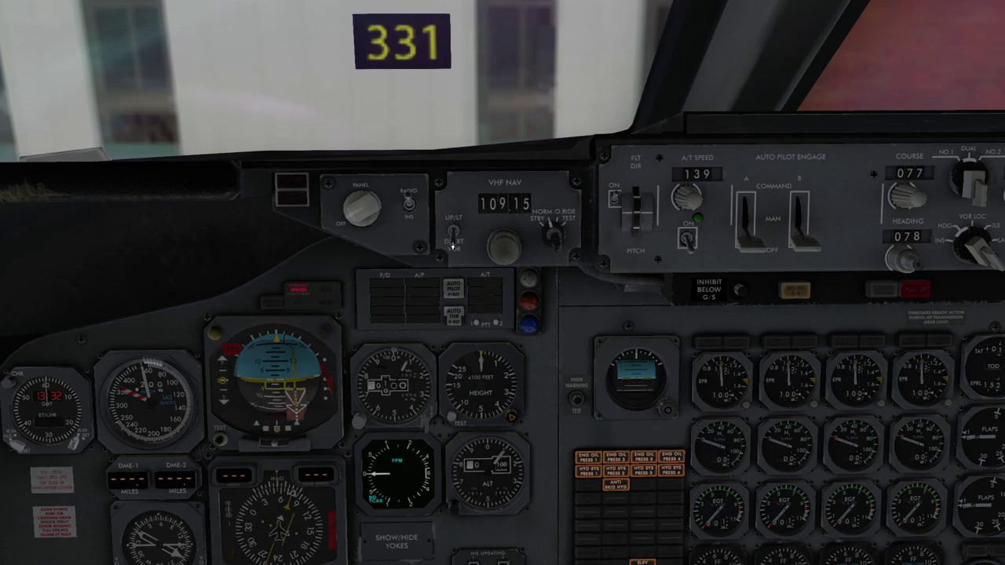
{"action": "key", "text": "Right"}
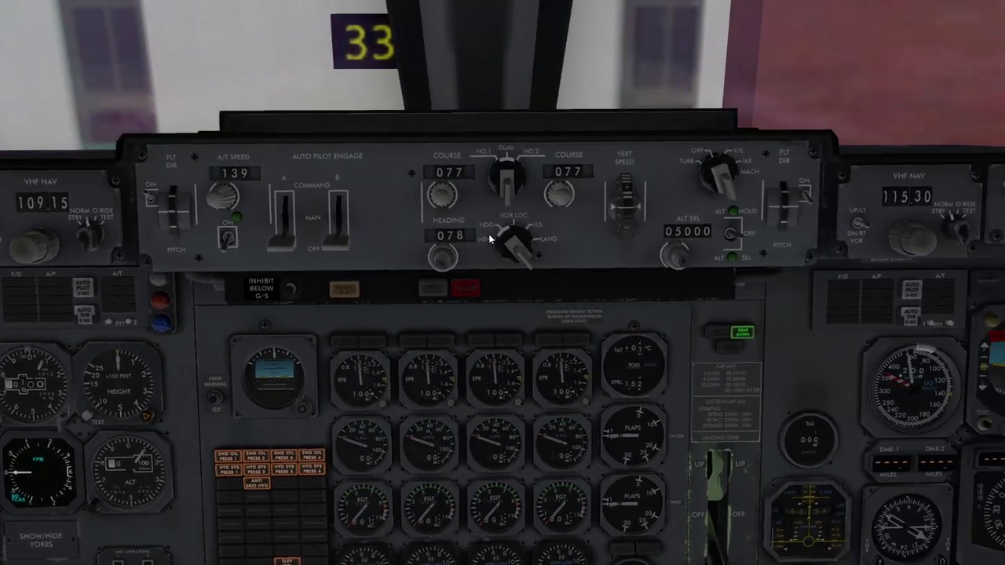
{"action": "key", "text": "Right"}
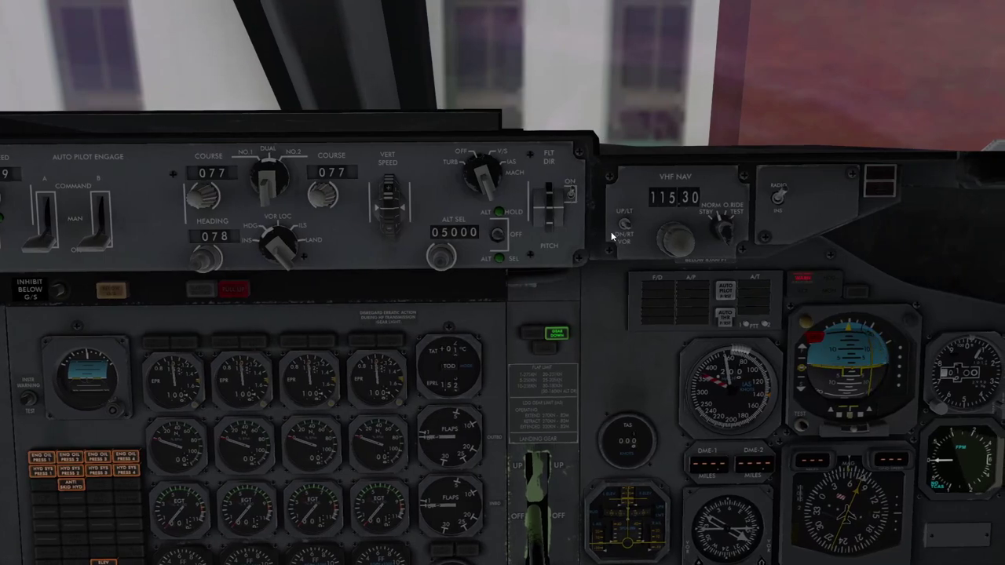
{"action": "scroll", "coordinate": [659, 240], "scroll_direction": "down", "scroll_amount": 7}
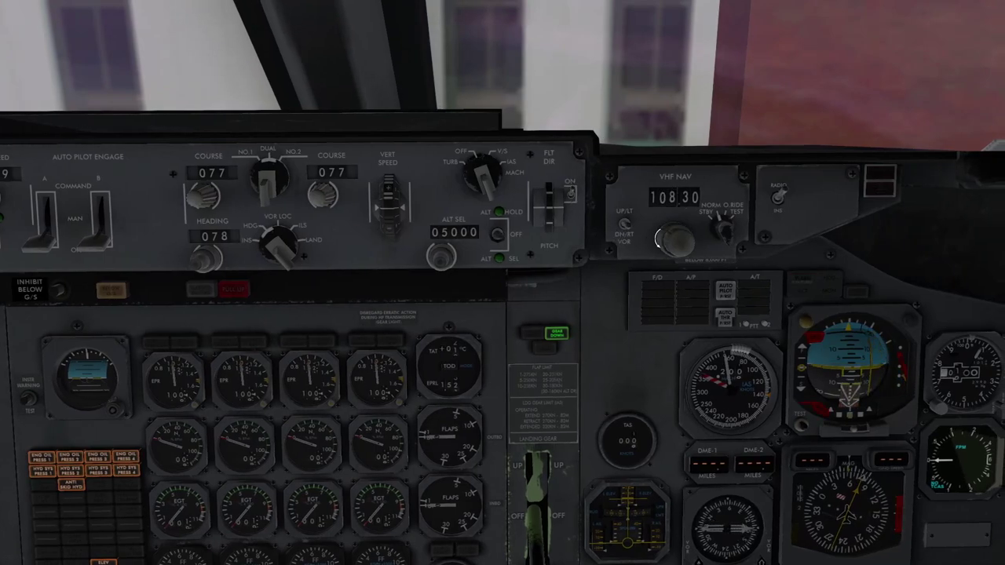
{"action": "scroll", "coordinate": [659, 236], "scroll_direction": "up", "scroll_amount": 1}
{"action": "scroll", "coordinate": [674, 242], "scroll_direction": "down", "scroll_amount": 4}
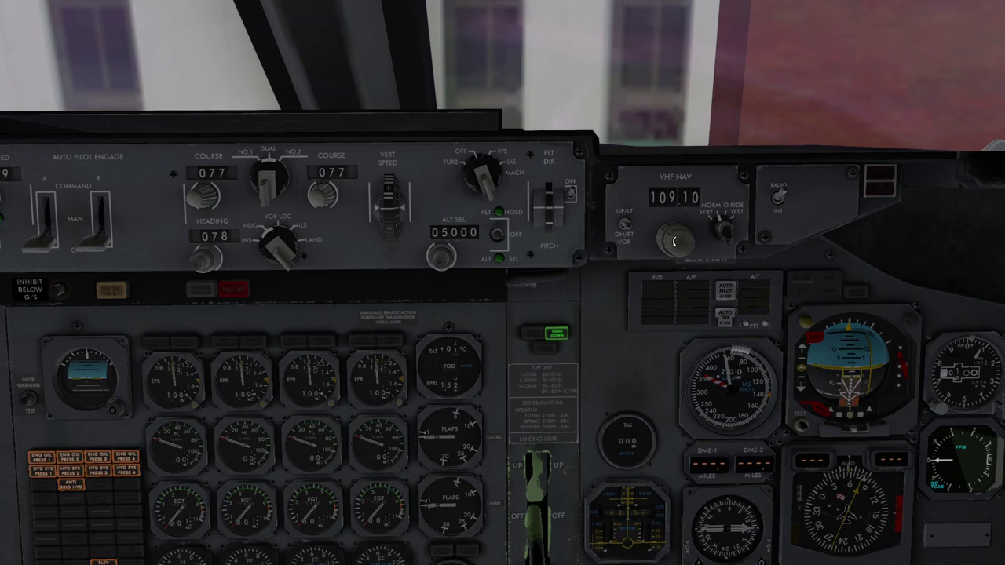
{"action": "scroll", "coordinate": [674, 241], "scroll_direction": "up", "scroll_amount": 1}
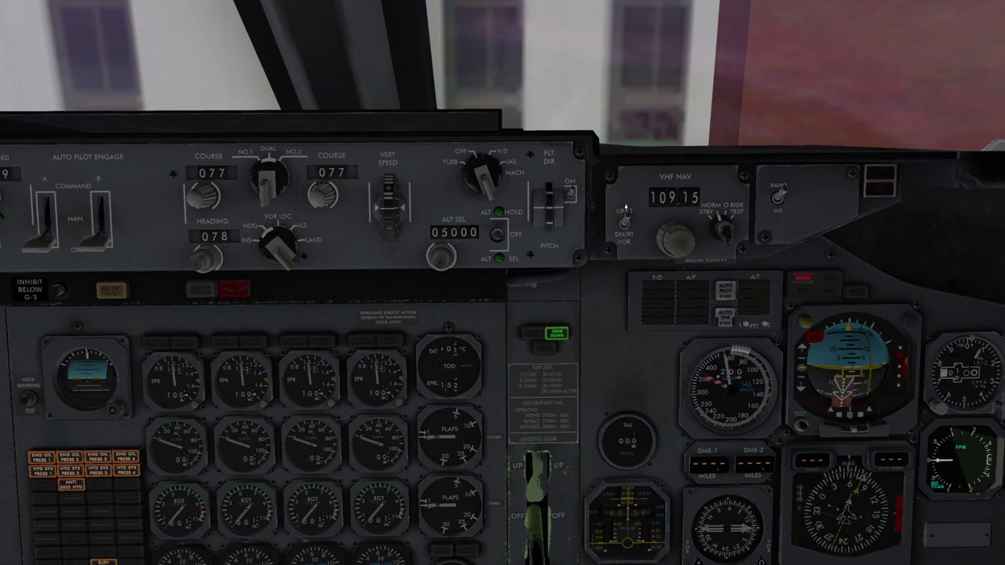
- Run the self-tests of the captain's attitude indicator and radio altimeter
{"action": "key", "text": "Left"}
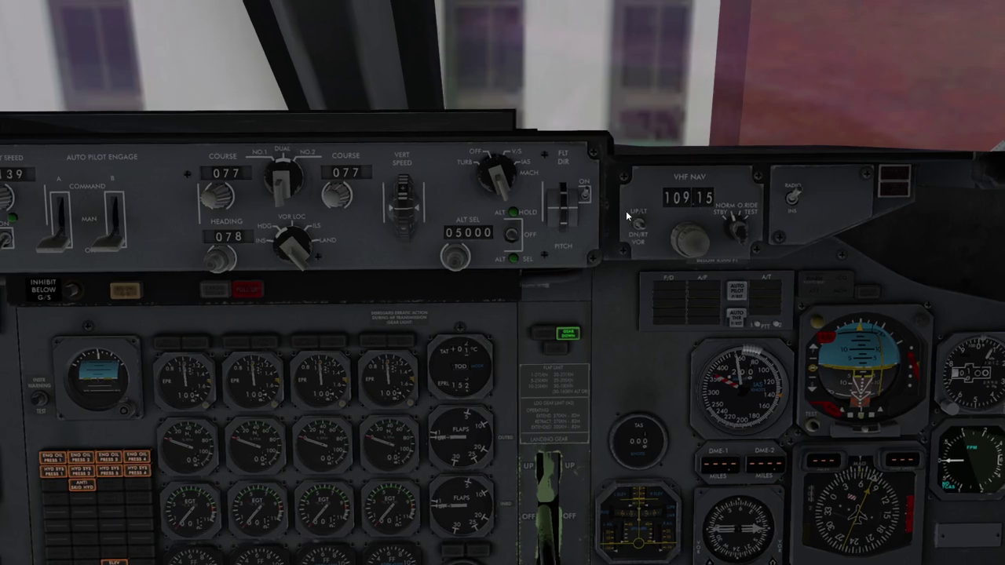
{"action": "key", "text": "Left"}
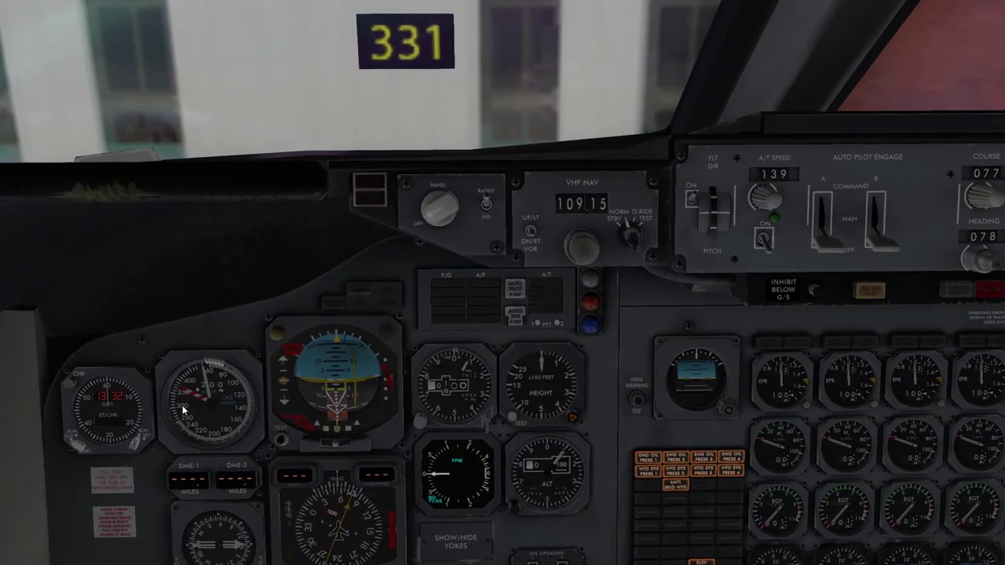
{"action": "left_click", "coordinate": [281, 445]}
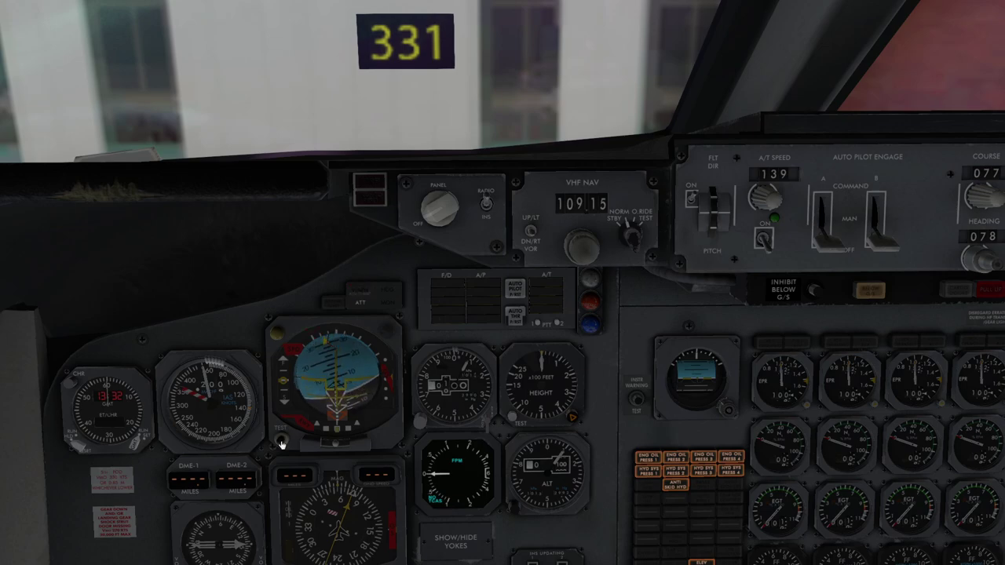
{"action": "left_click", "coordinate": [514, 420]}
{"action": "left_click_drag", "start_coordinate": [514, 420], "coordinate": [517, 439]}
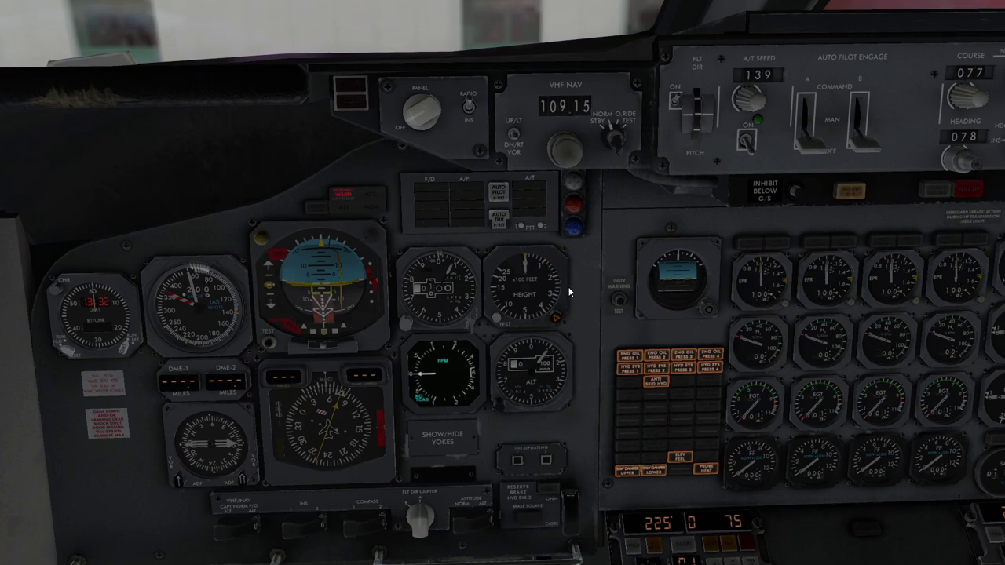
{"action": "left_click", "coordinate": [497, 316]}
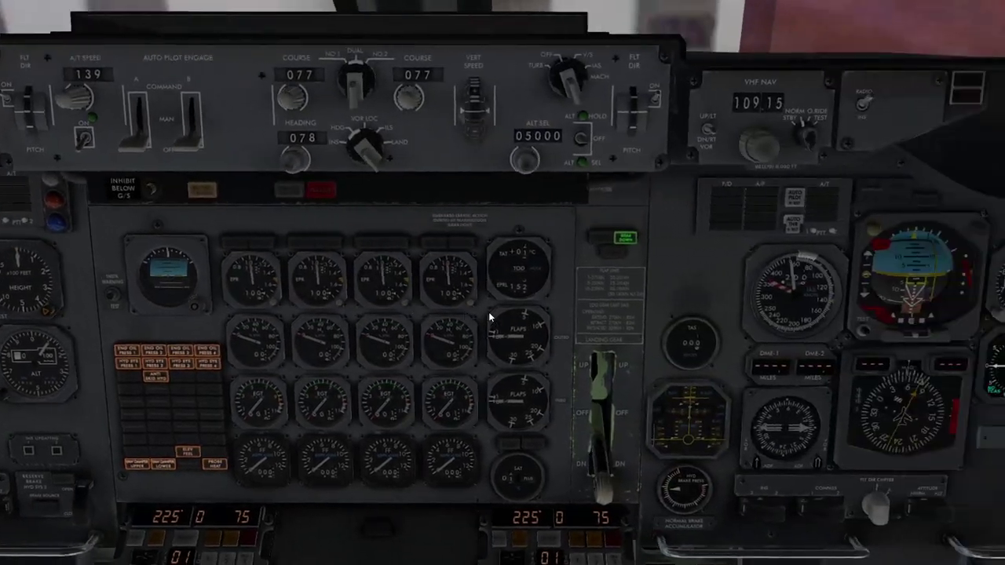
- Set the autopilot's selected altitude to 00000, and run the ground proximity and rudder ratio tests
{"action": "left_click", "coordinate": [695, 330]}
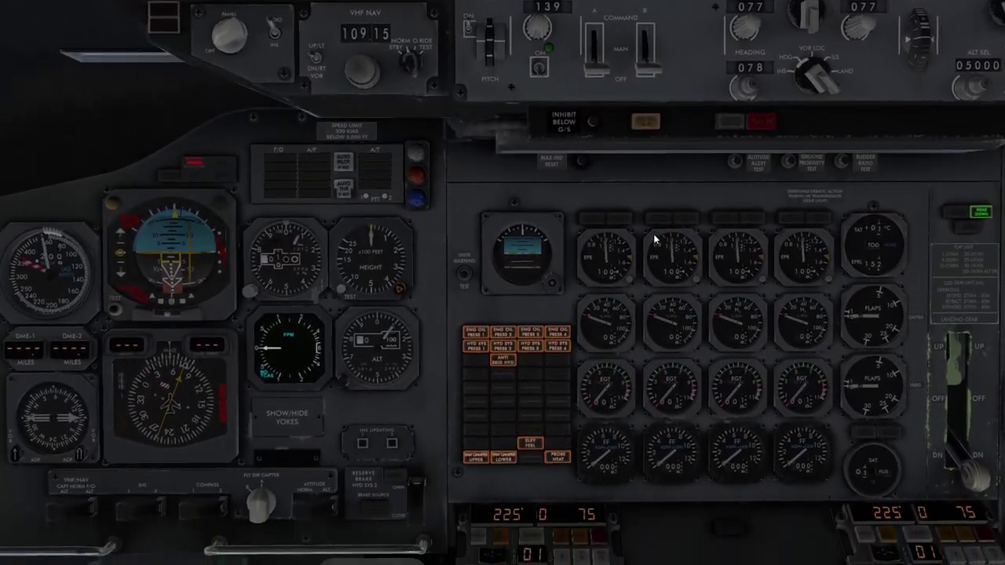
{"action": "scroll", "coordinate": [653, 227], "scroll_direction": "up", "scroll_amount": 2}
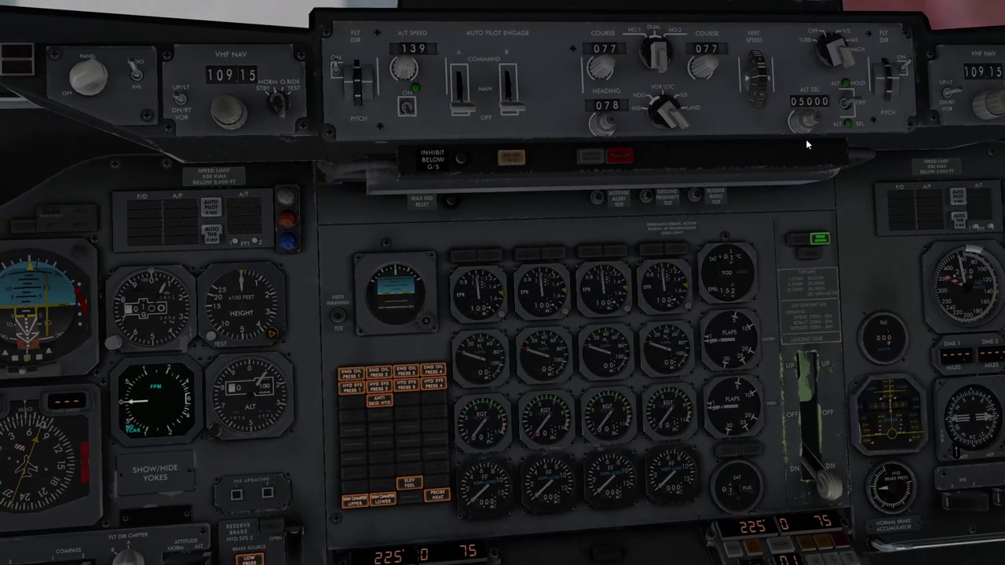
{"action": "left_click", "coordinate": [801, 120]}
{"action": "left_click", "coordinate": [647, 196]}
{"action": "left_click", "coordinate": [700, 197]}
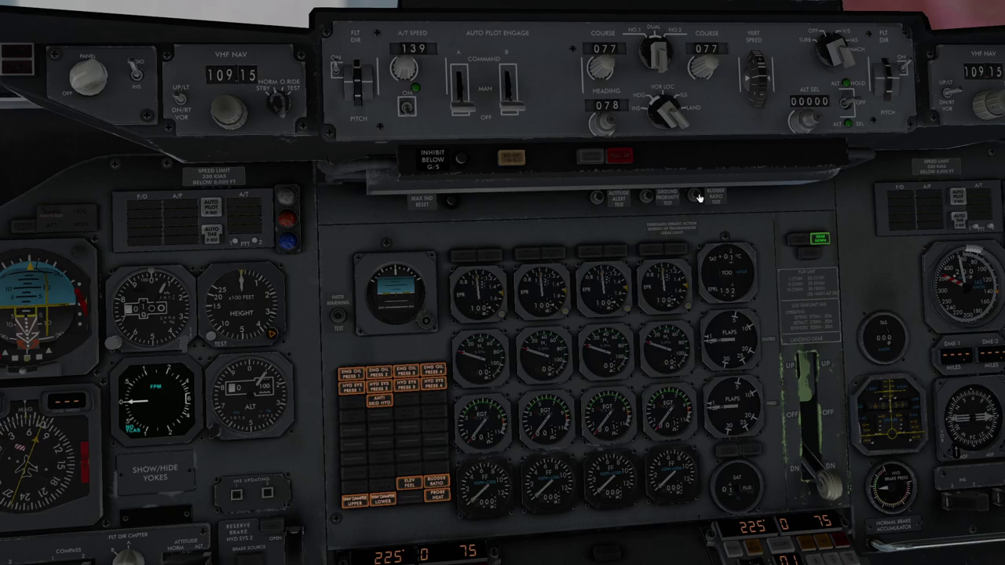
{"action": "left_click_drag", "start_coordinate": [699, 197], "coordinate": [479, 258]}
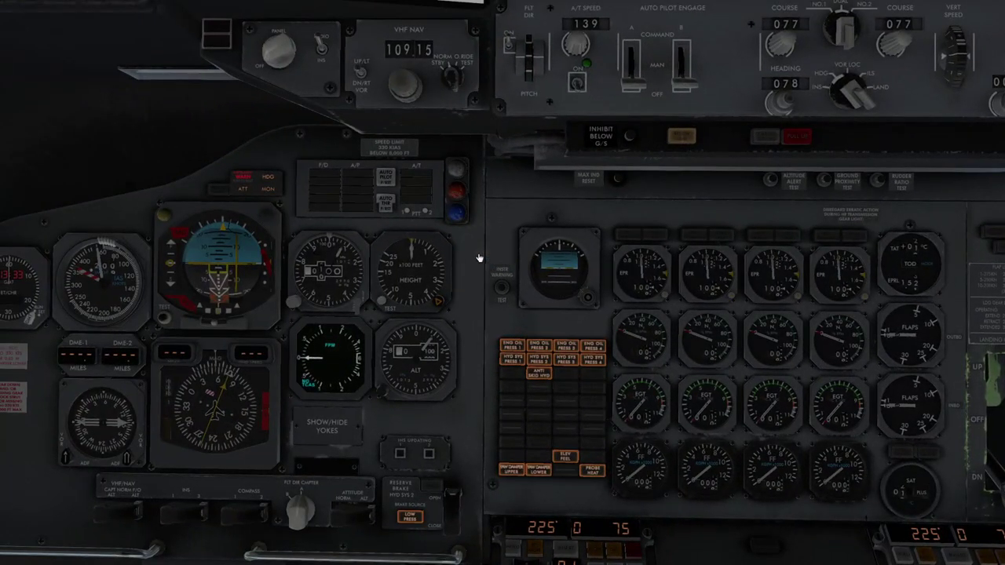
- Run the press-to-test check of the first officer's autopilot and autothrottle mode annunciators
{"action": "left_click_drag", "start_coordinate": [255, 183], "coordinate": [358, 191]}
{"action": "left_click_drag", "start_coordinate": [535, 203], "coordinate": [634, 432]}
{"action": "scroll", "coordinate": [391, 200], "scroll_direction": "up", "scroll_amount": 3}
{"action": "scroll", "coordinate": [636, 439], "scroll_direction": "up", "scroll_amount": 5}
{"action": "left_click", "coordinate": [586, 346]}
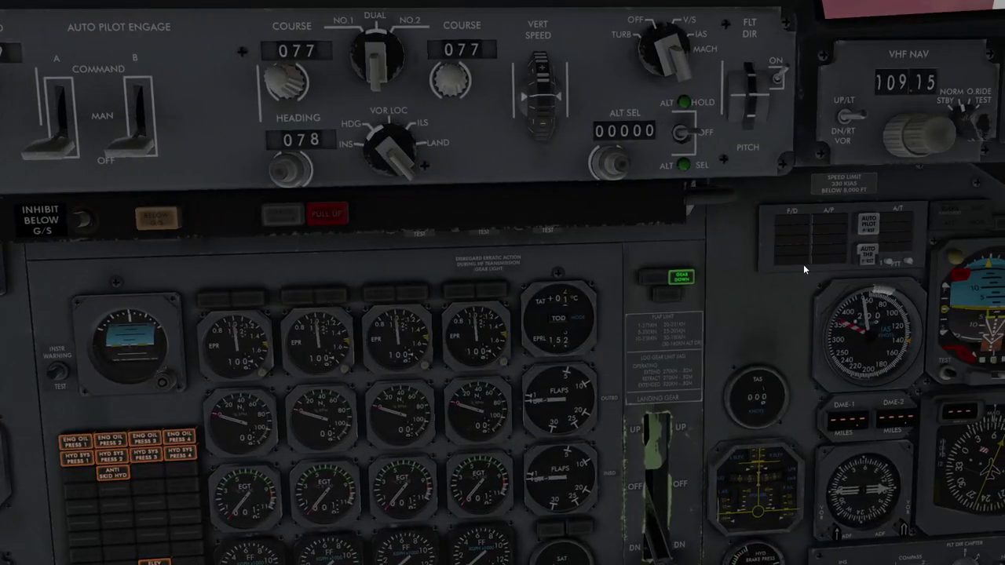
{"action": "left_click", "coordinate": [908, 264]}
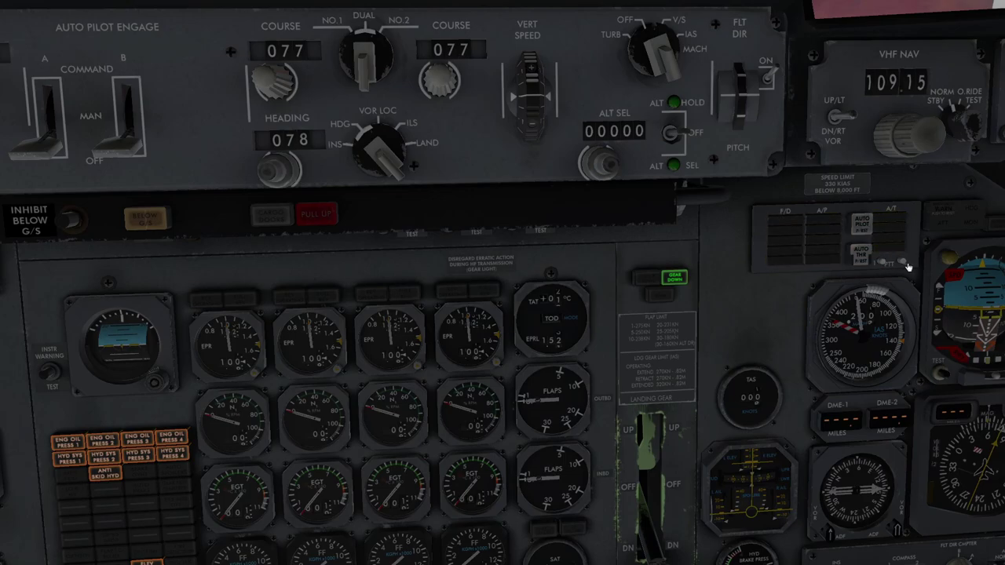
{"action": "left_click", "coordinate": [905, 263]}
- Check the captain's instrument source switches and switch on the weather radar on the centre pedestal
{"action": "key", "text": "w"}
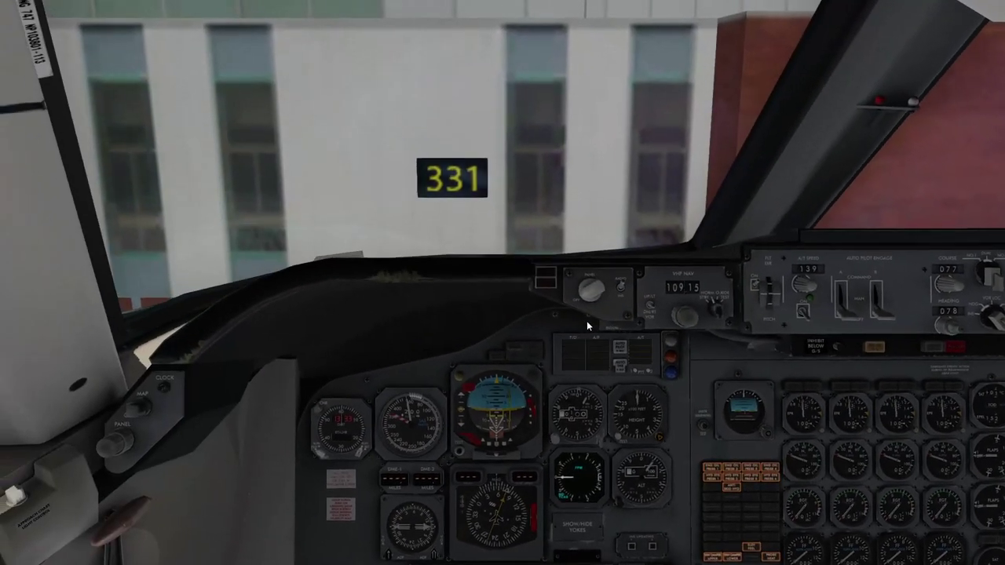
{"action": "left_click_drag", "start_coordinate": [586, 332], "coordinate": [585, 385]}
{"action": "scroll", "coordinate": [584, 387], "scroll_direction": "up", "scroll_amount": 3}
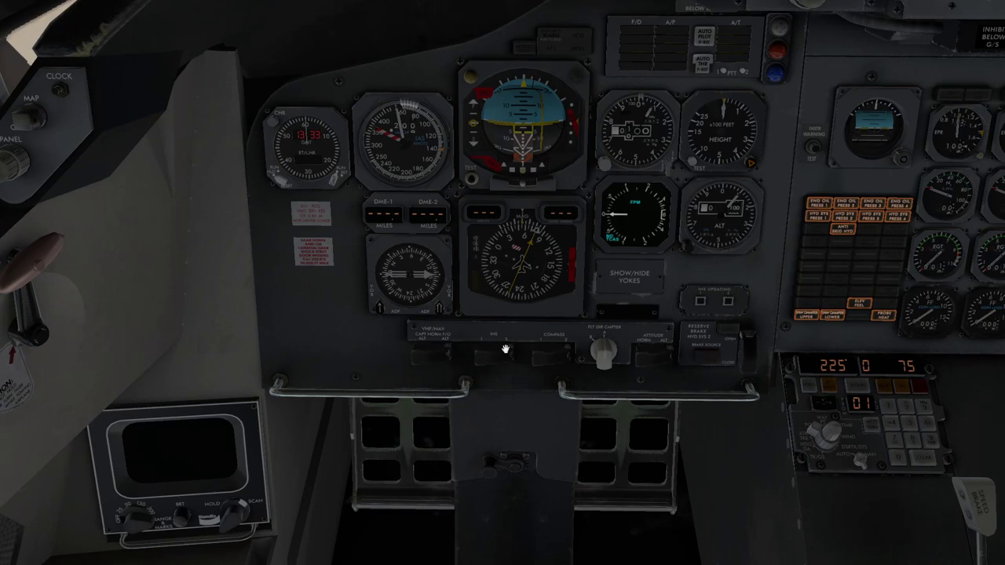
{"action": "left_click_drag", "start_coordinate": [424, 396], "coordinate": [477, 395]}
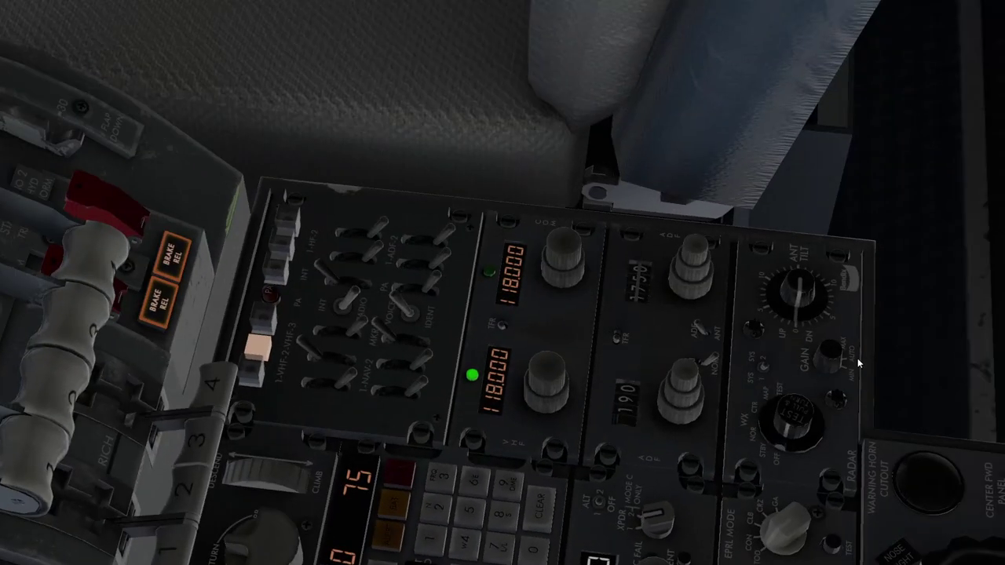
{"action": "left_click_drag", "start_coordinate": [857, 359], "coordinate": [609, 297]}
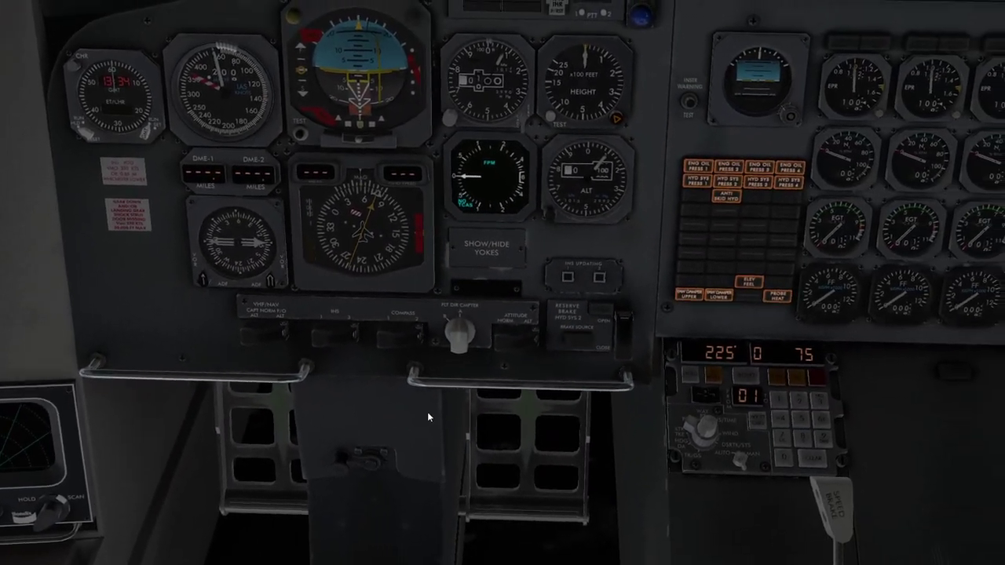
- Select VHF-1 for transmission on the first officer's audio panel on the centre pedestal
{"action": "left_click_drag", "start_coordinate": [428, 413], "coordinate": [551, 382]}
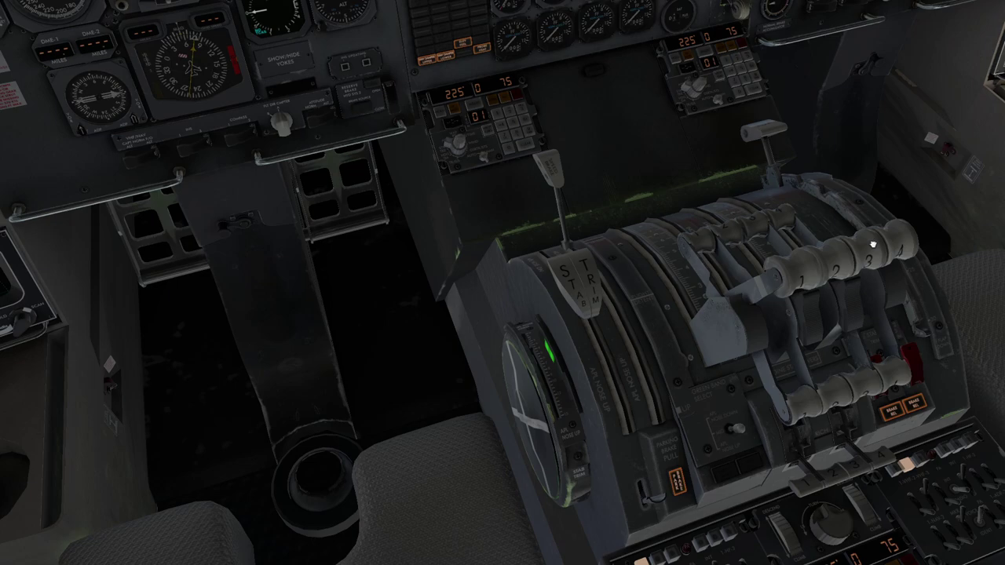
{"action": "left_click_drag", "start_coordinate": [872, 246], "coordinate": [840, 289]}
{"action": "scroll", "coordinate": [651, 234], "scroll_direction": "down", "scroll_amount": 2}
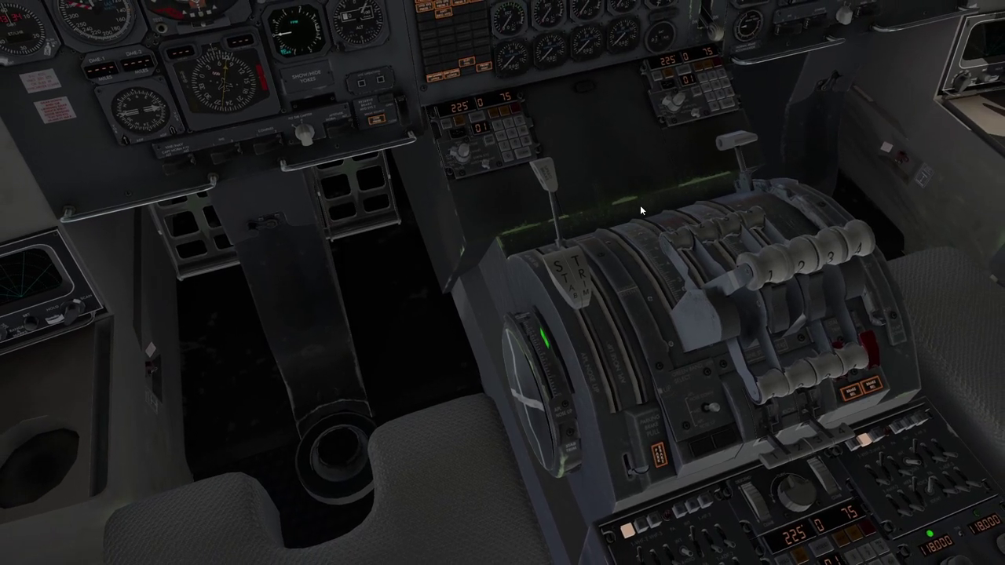
{"action": "left_click_drag", "start_coordinate": [641, 212], "coordinate": [644, 267]}
{"action": "scroll", "coordinate": [646, 271], "scroll_direction": "up", "scroll_amount": 2}
{"action": "key", "text": "Right"}
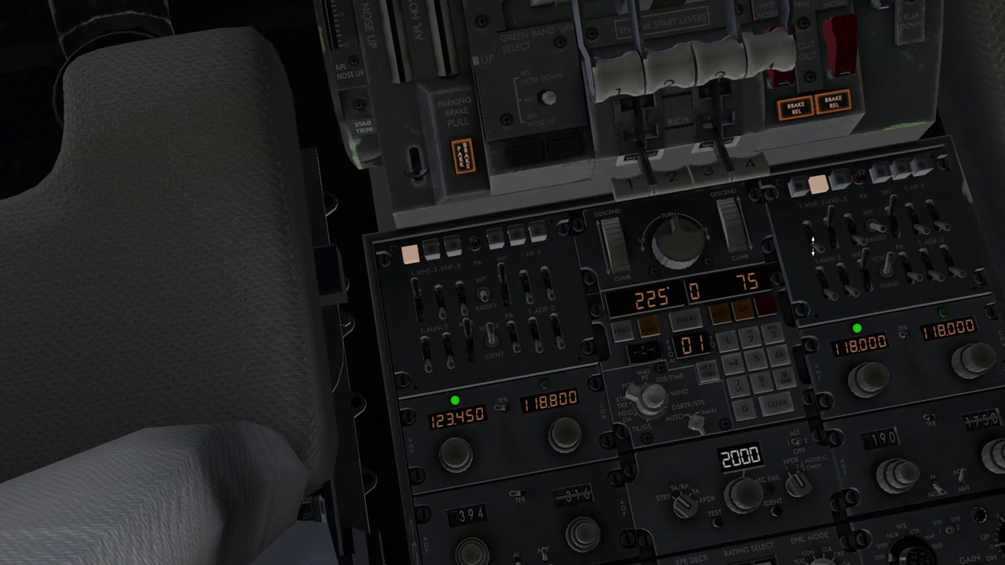
{"action": "left_click", "coordinate": [797, 185]}
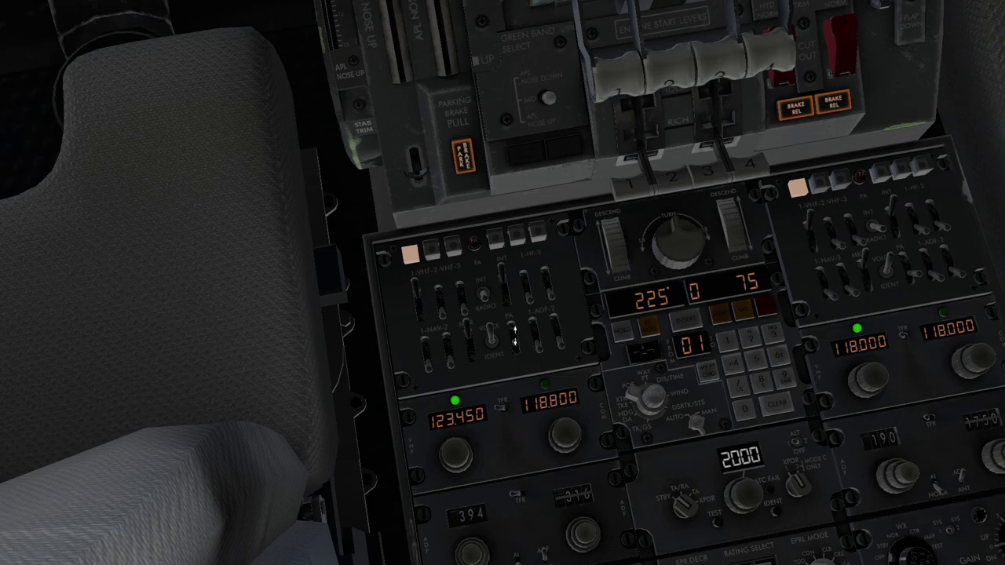
- Examine the pedestal's EPRL mode and autothrottle controls together with the TAT/EPRL gauge and autopilot settings on the main panel
{"action": "scroll", "coordinate": [410, 362], "scroll_direction": "down", "scroll_amount": 3}
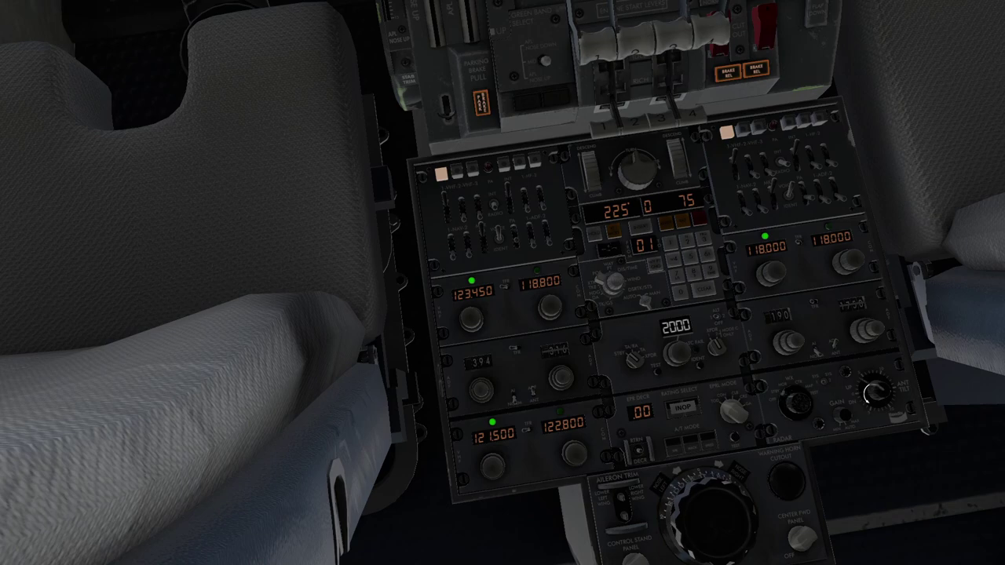
{"action": "key", "text": "Right"}
{"action": "left_click_drag", "start_coordinate": [870, 453], "coordinate": [851, 460]}
{"action": "scroll", "coordinate": [632, 480], "scroll_direction": "up", "scroll_amount": 5}
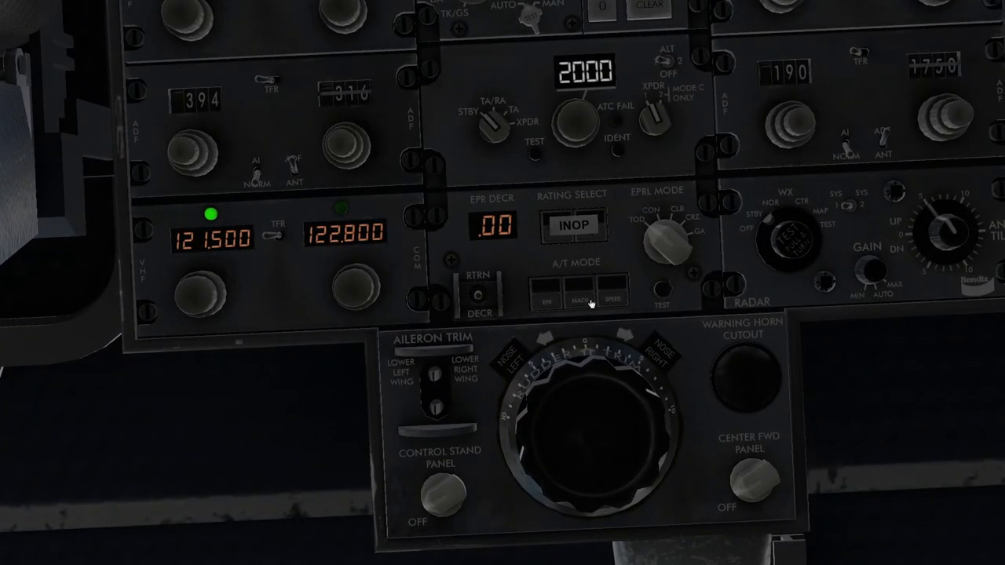
{"action": "key", "text": "w"}
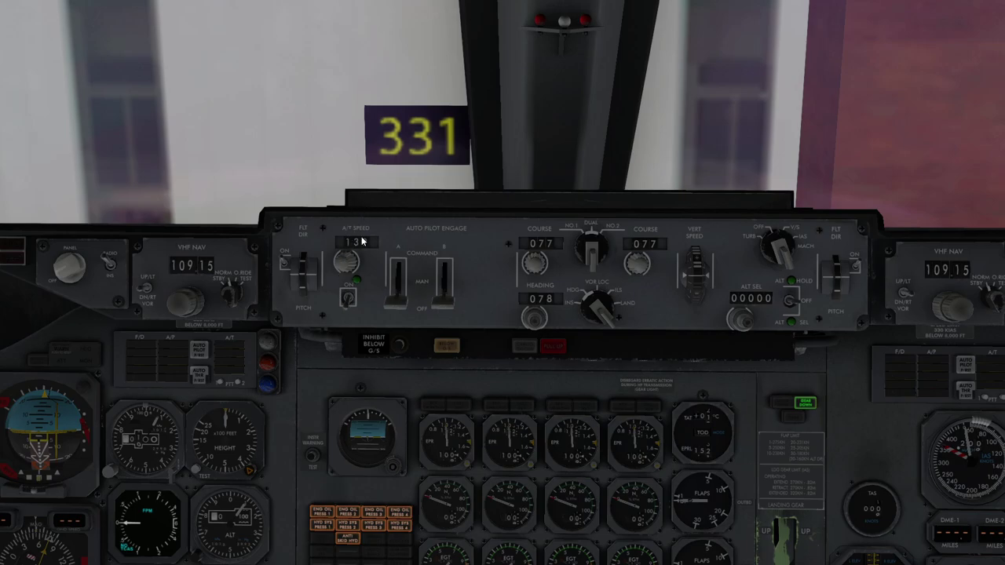
{"action": "key", "text": "KP_2"}
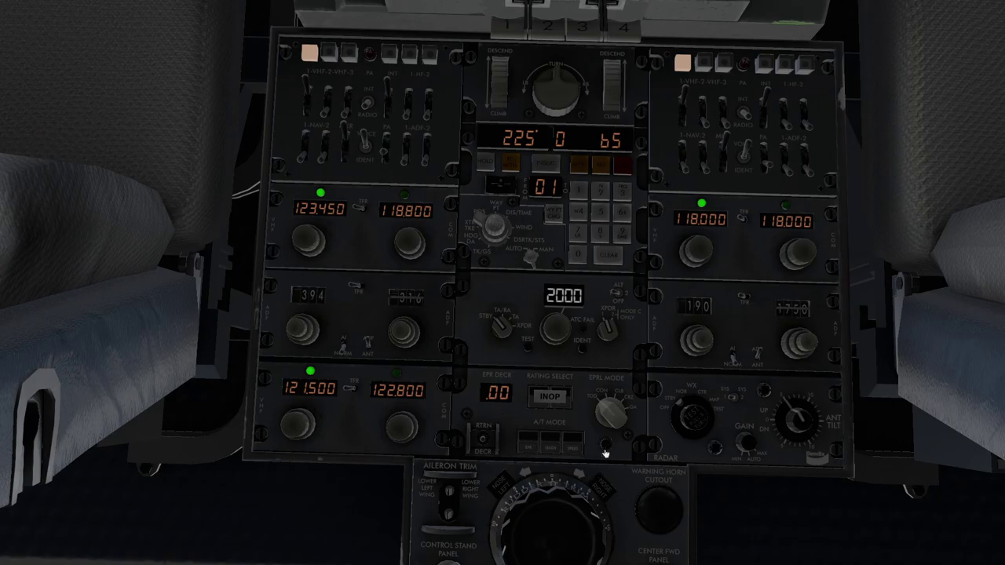
{"action": "key", "text": "KP_8"}
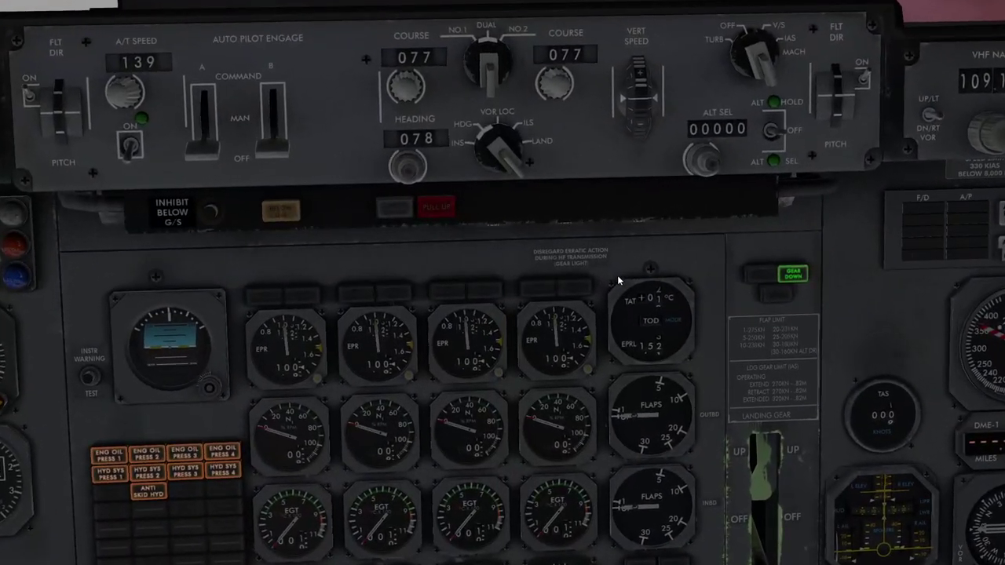
{"action": "key", "text": "KP_5"}
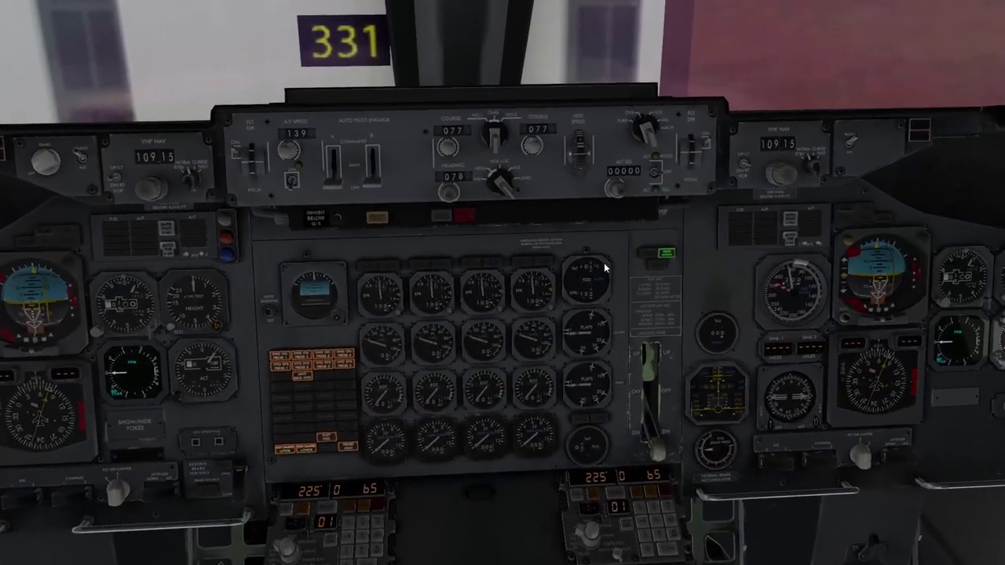
{"action": "key", "text": "KP_2"}
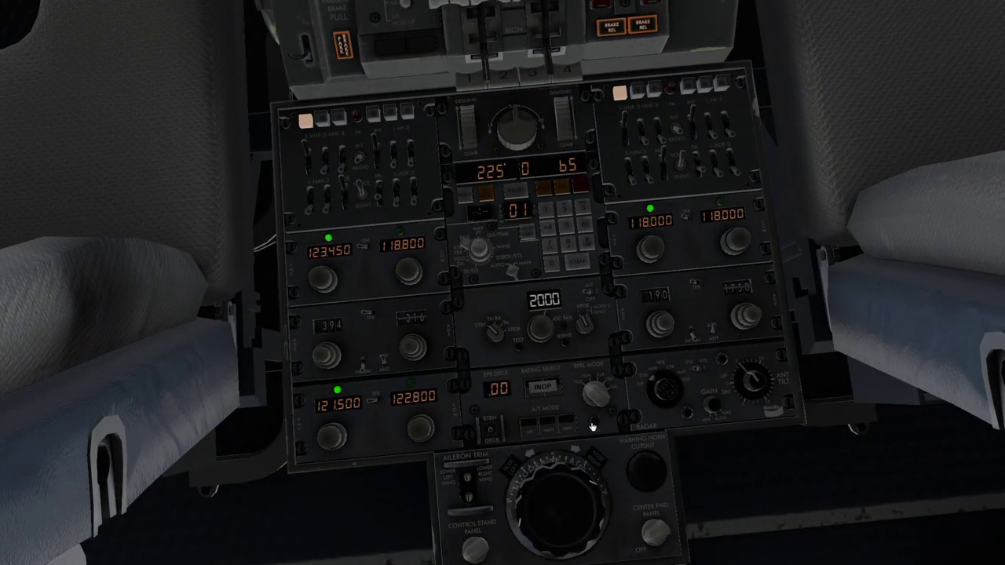
{"action": "left_click_drag", "start_coordinate": [595, 426], "coordinate": [608, 243]}
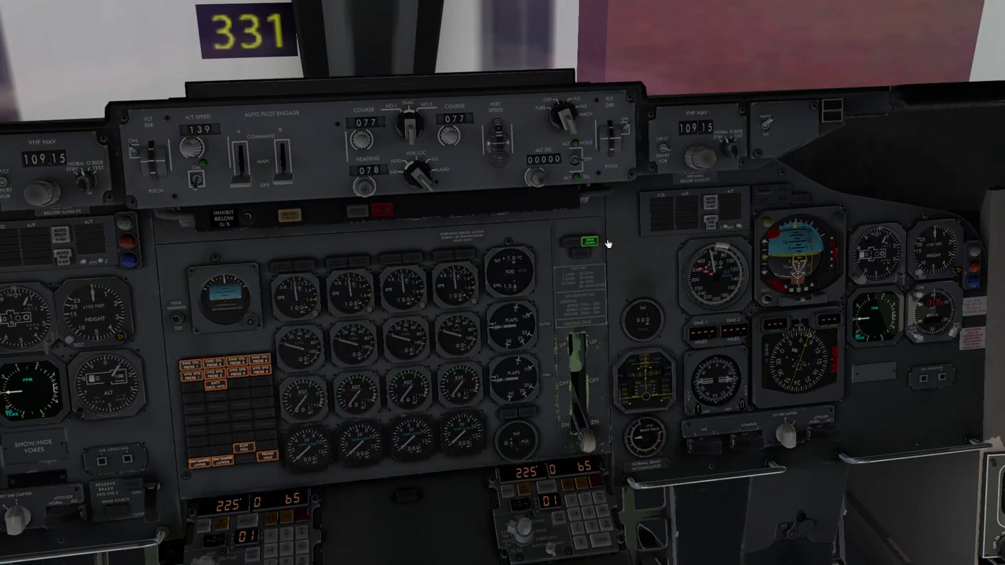
{"action": "left_click_drag", "start_coordinate": [608, 247], "coordinate": [581, 437]}
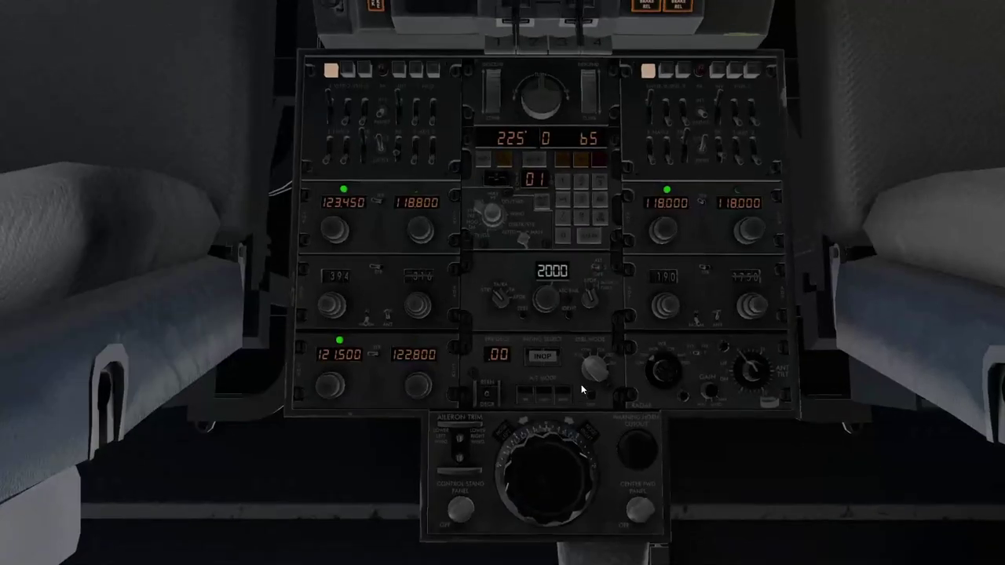
{"action": "left_click_drag", "start_coordinate": [594, 399], "coordinate": [592, 233]}
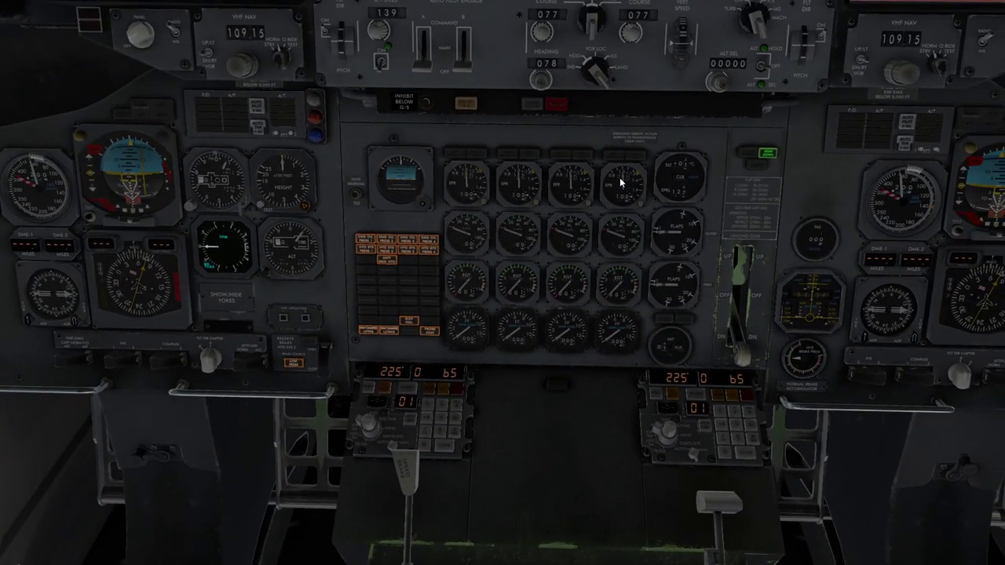
- Check the rudder trim knob at the aft end of the centre pedestal
{"action": "left_click_drag", "start_coordinate": [650, 175], "coordinate": [616, 366]}
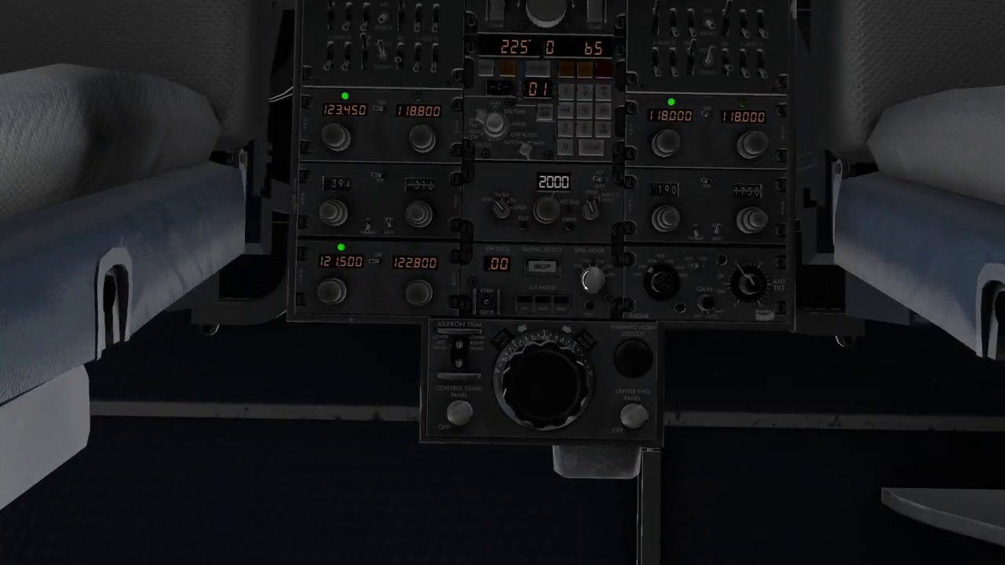
{"action": "key", "text": "KP_8"}
{"action": "left_click_drag", "start_coordinate": [533, 281], "coordinate": [539, 355]}
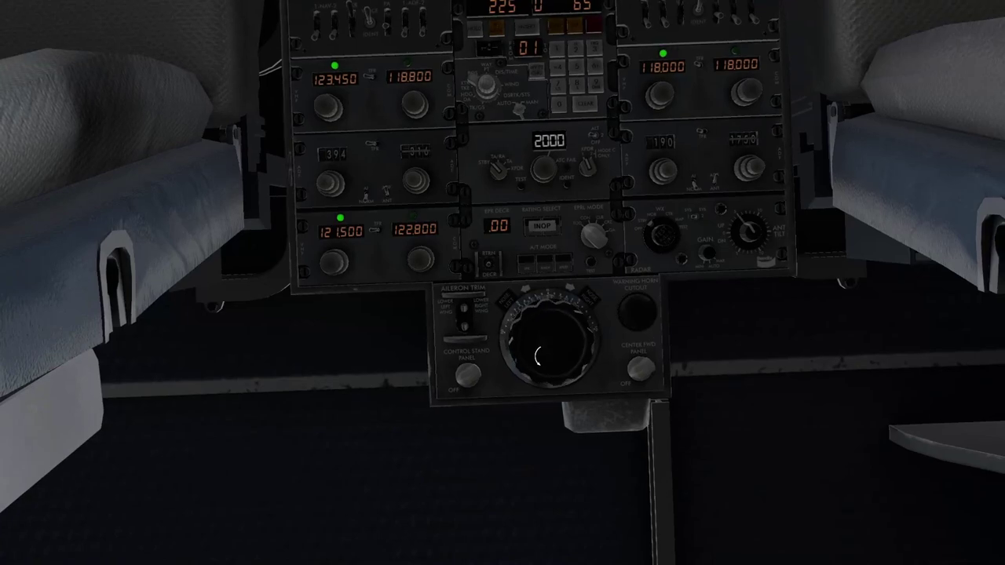
{"action": "left_click", "coordinate": [537, 356]}
{"action": "scroll", "coordinate": [430, 340], "scroll_direction": "up", "scroll_amount": 3}
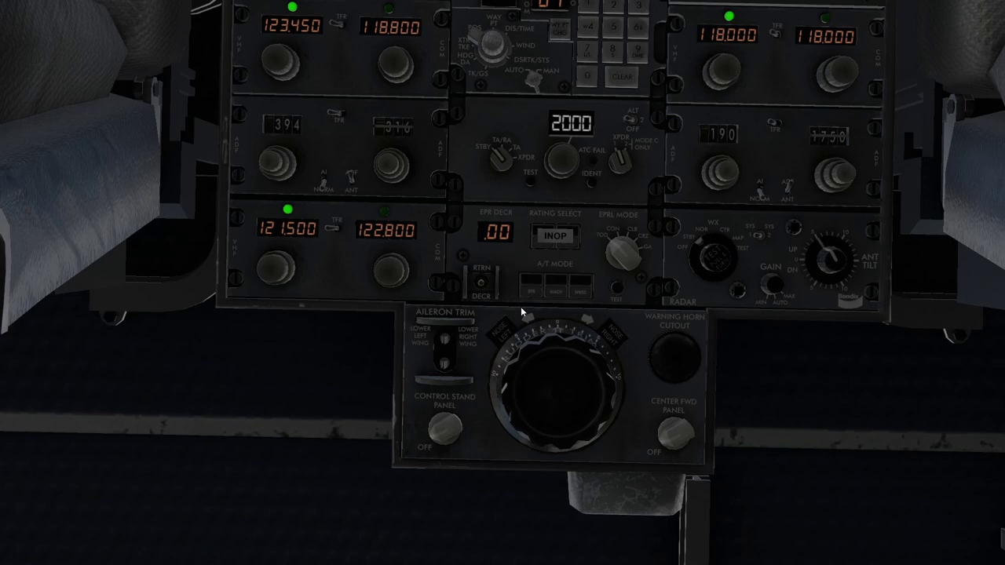
{"action": "left_click", "coordinate": [541, 371]}
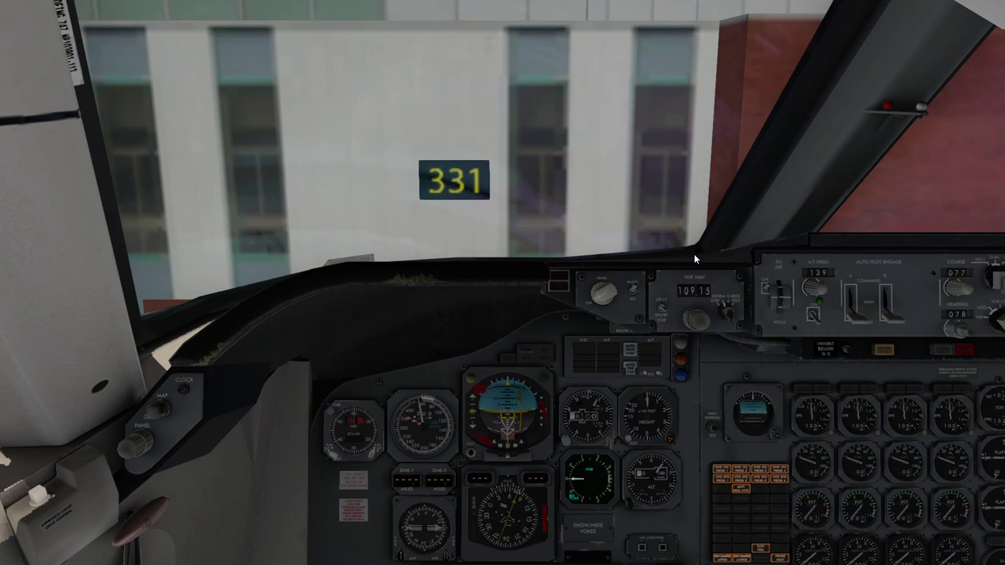
- Examine the fuel quantity gauges, boost pumps and crossfeed controls on the flight engineer's fuel panel
{"action": "key", "text": "KP_2"}
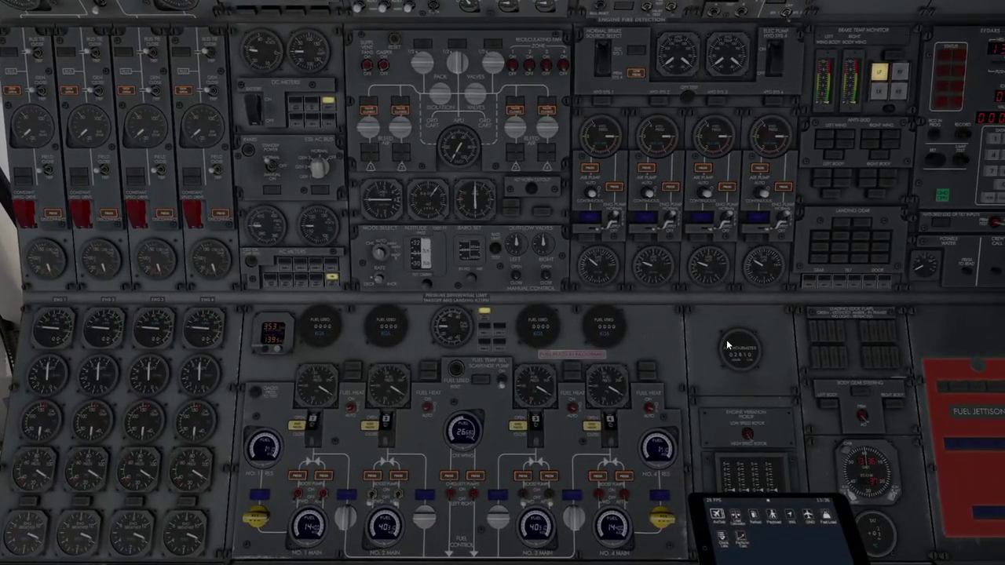
{"action": "left_click_drag", "start_coordinate": [733, 338], "coordinate": [708, 332]}
{"action": "left_click_drag", "start_coordinate": [766, 363], "coordinate": [778, 374]}
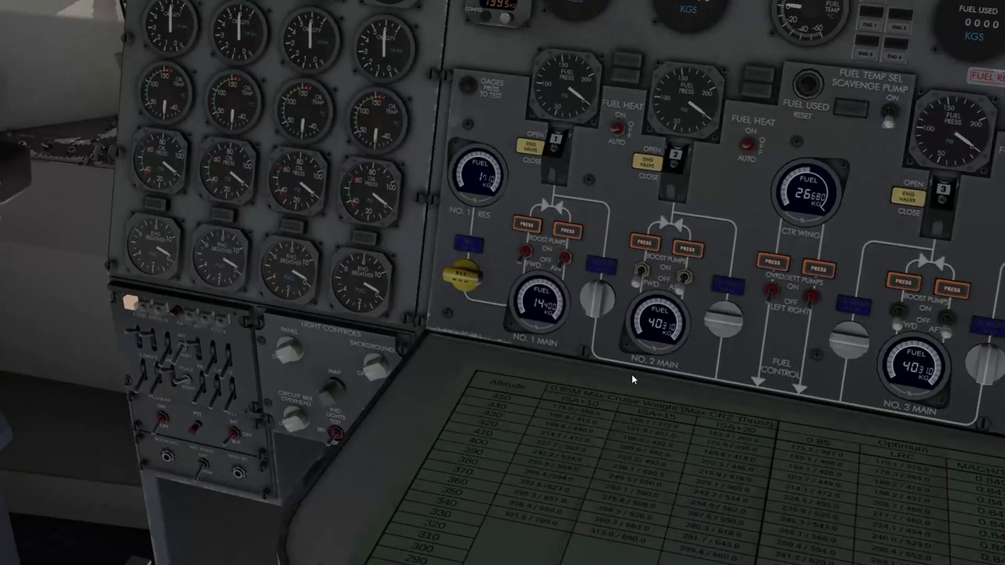
{"action": "left_click_drag", "start_coordinate": [729, 357], "coordinate": [635, 397]}
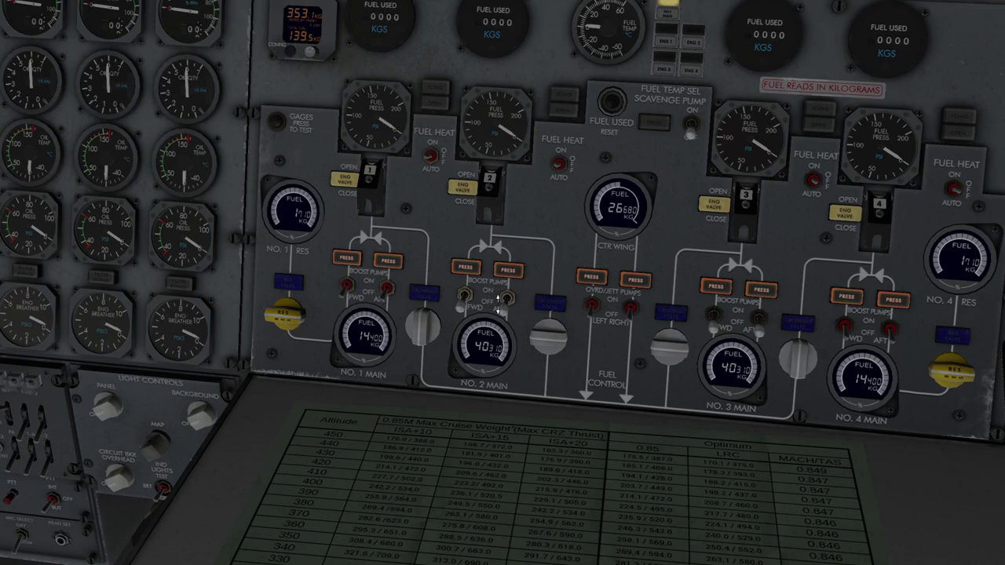
{"action": "scroll", "coordinate": [433, 413], "scroll_direction": "down", "scroll_amount": 2}
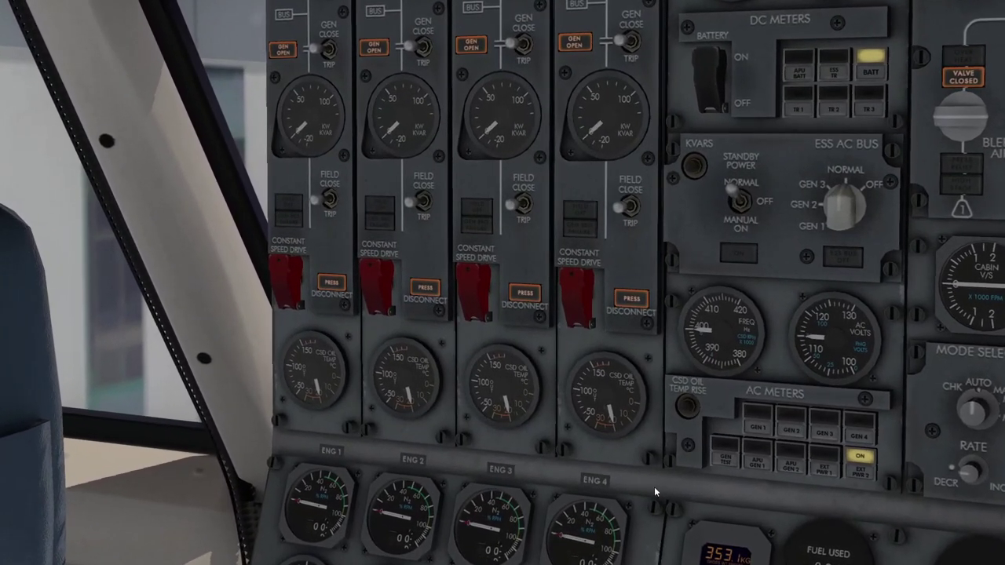
- Close the fields of both APU generators and check each on the AC meters, leaving APU GEN 1 selected
{"action": "left_click", "coordinate": [764, 461]}
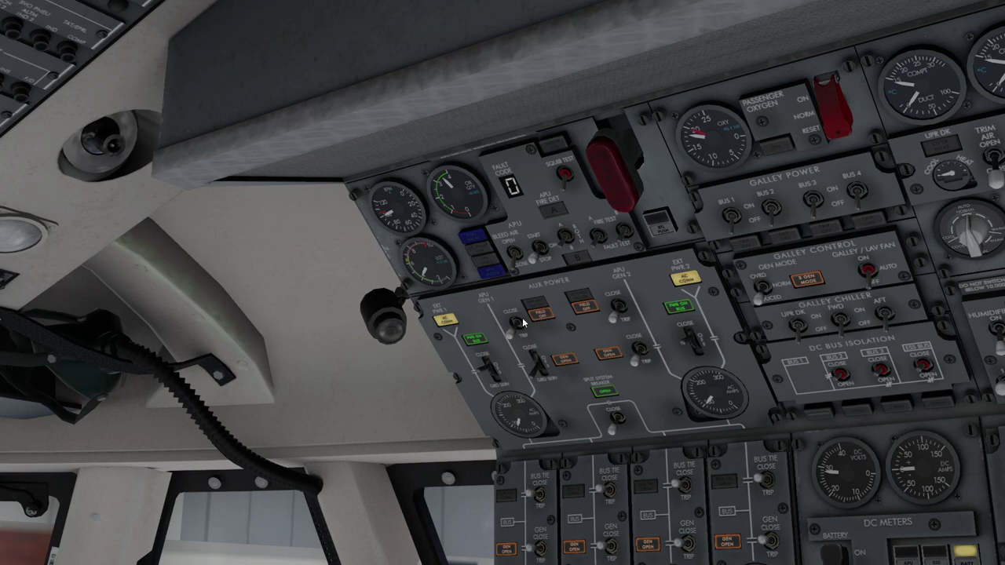
{"action": "left_click", "coordinate": [540, 312]}
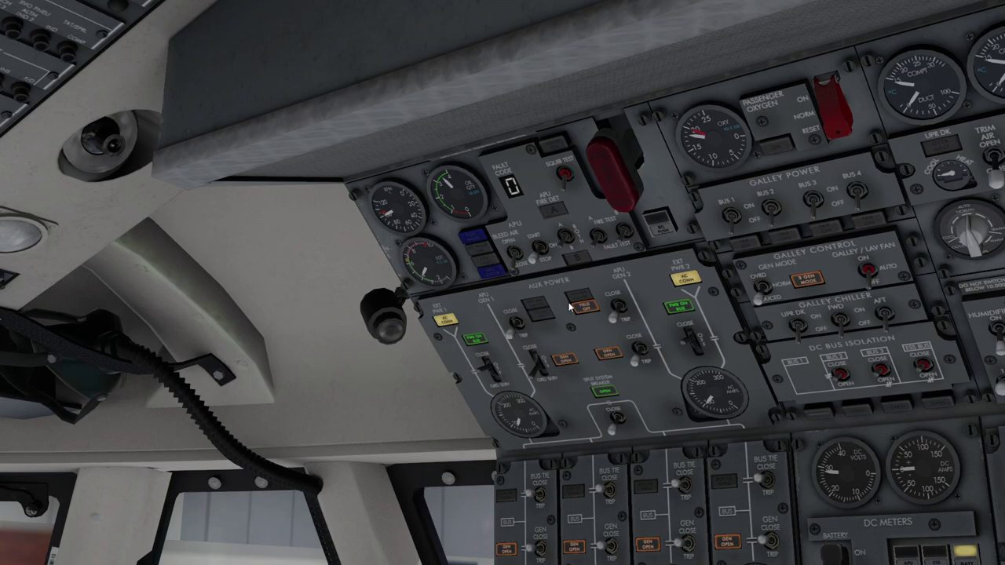
{"action": "left_click", "coordinate": [616, 295]}
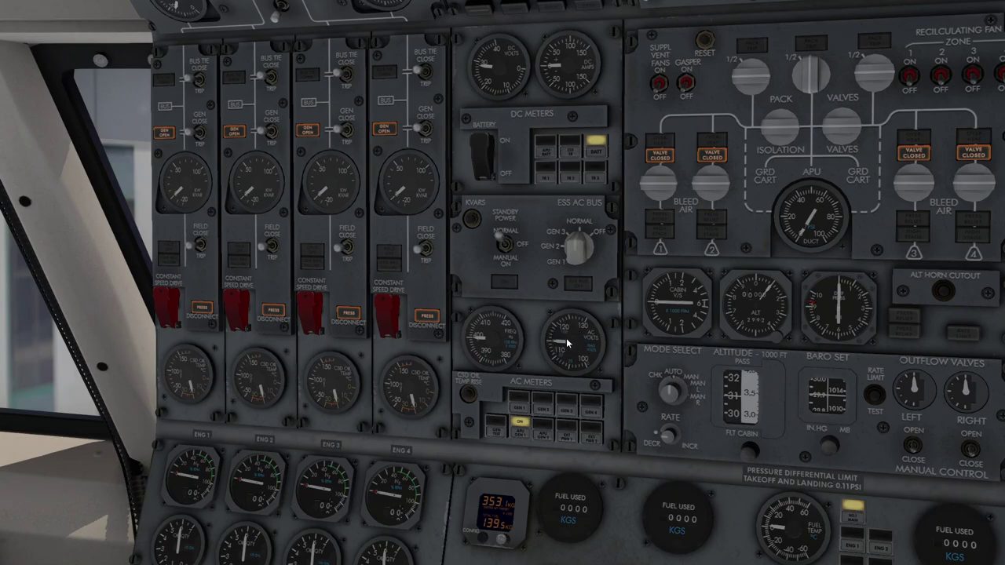
{"action": "left_click", "coordinate": [541, 432]}
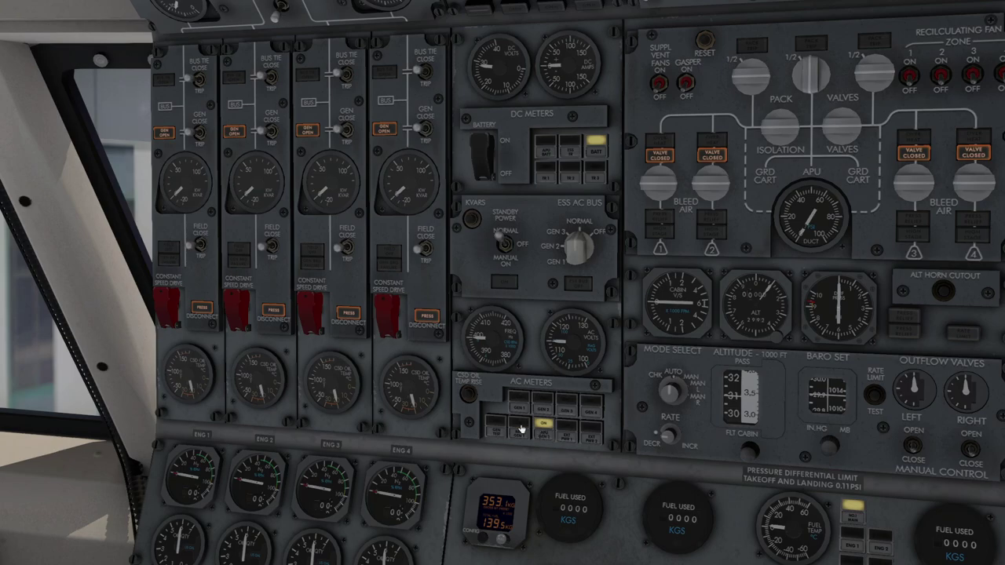
{"action": "left_click", "coordinate": [521, 430]}
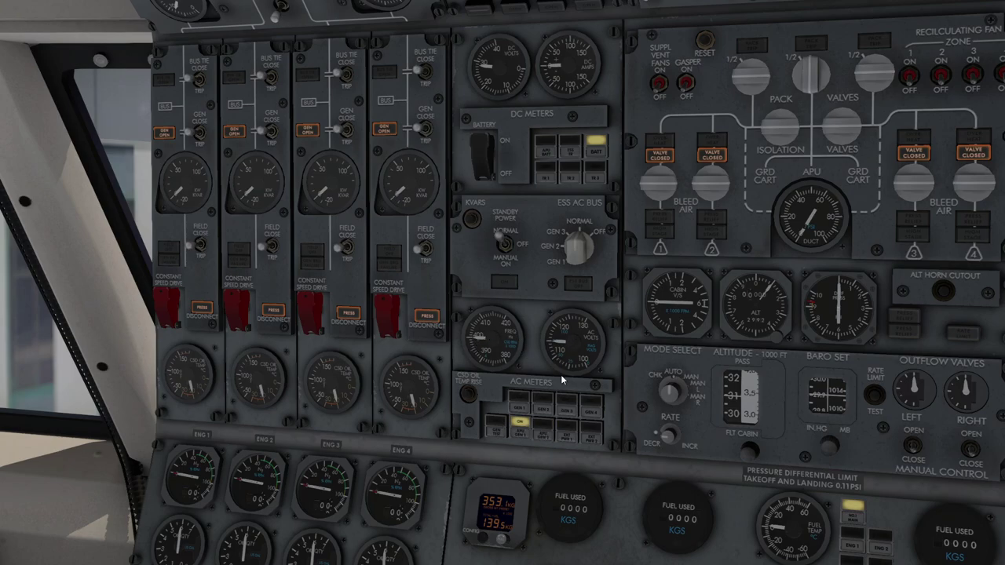
- Check the air-conditioning gauges for packs 2 and 3, and return the gauge selection to pack 1
{"action": "left_click_drag", "start_coordinate": [560, 384], "coordinate": [534, 356]}
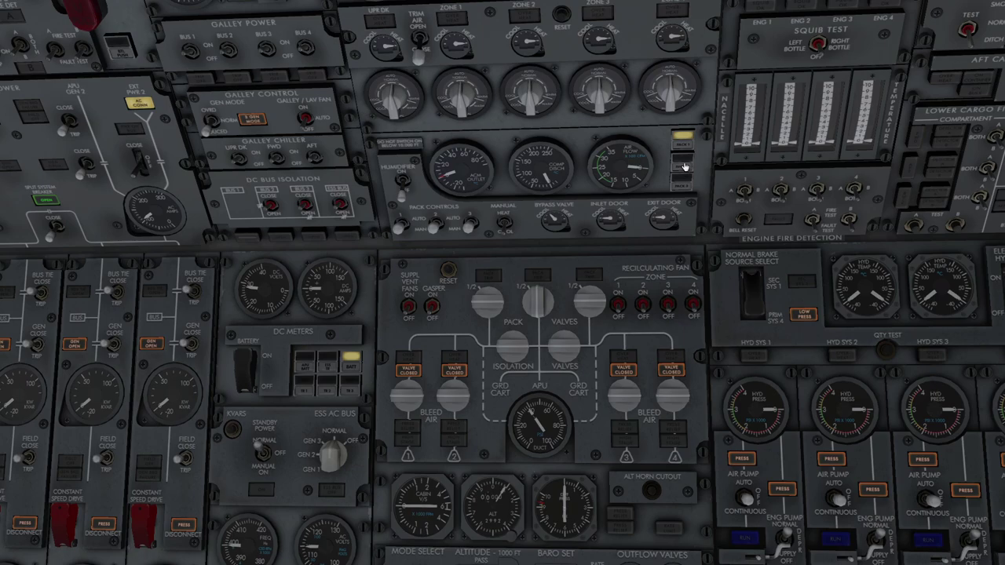
{"action": "left_click", "coordinate": [681, 166]}
{"action": "left_click", "coordinate": [683, 183]}
{"action": "left_click", "coordinate": [681, 147]}
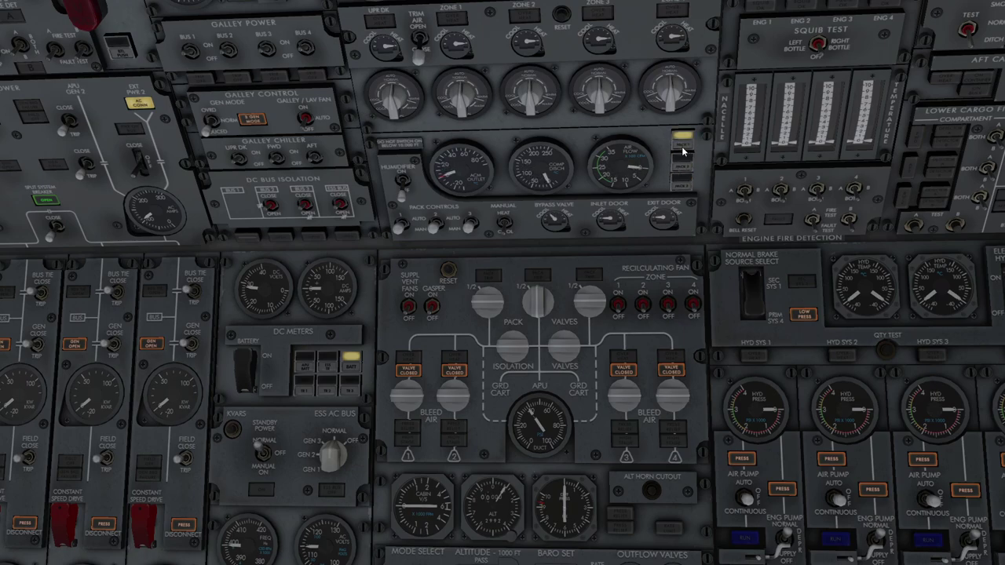
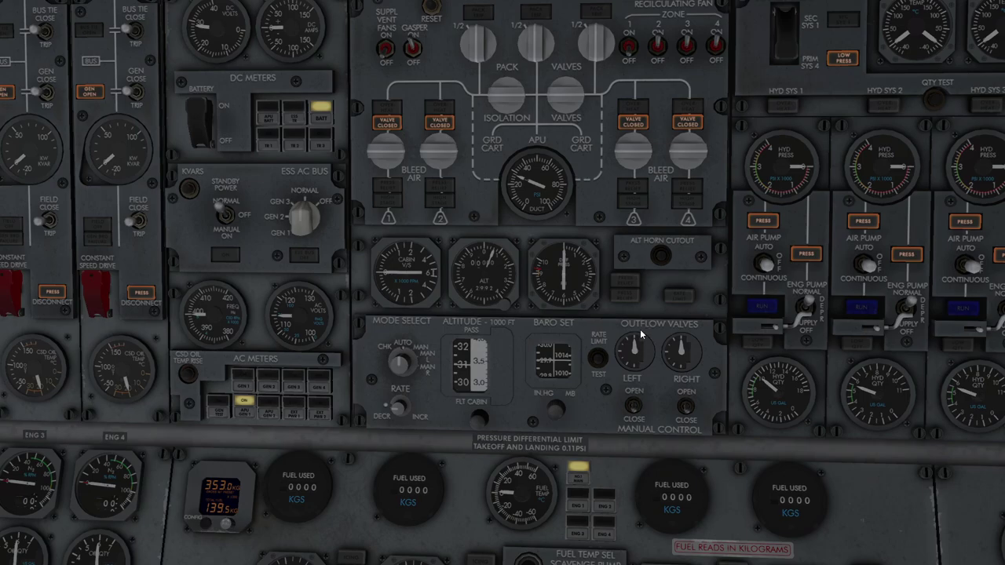
- Test manual closing and opening of the left outflow valve and run the cabin pressure rate limit test
{"action": "scroll", "coordinate": [530, 343], "scroll_direction": "down", "scroll_amount": 2}
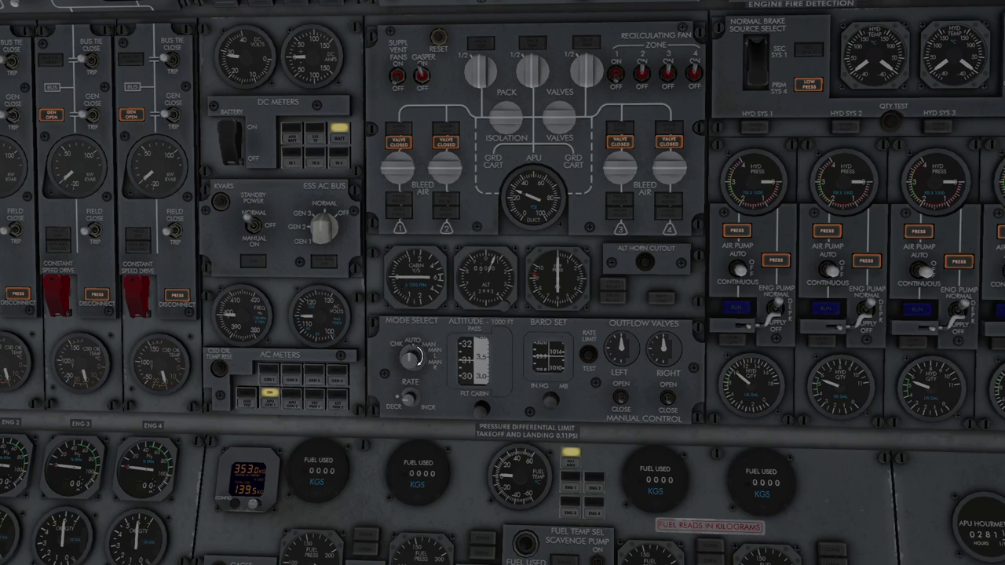
{"action": "left_click", "coordinate": [620, 411]}
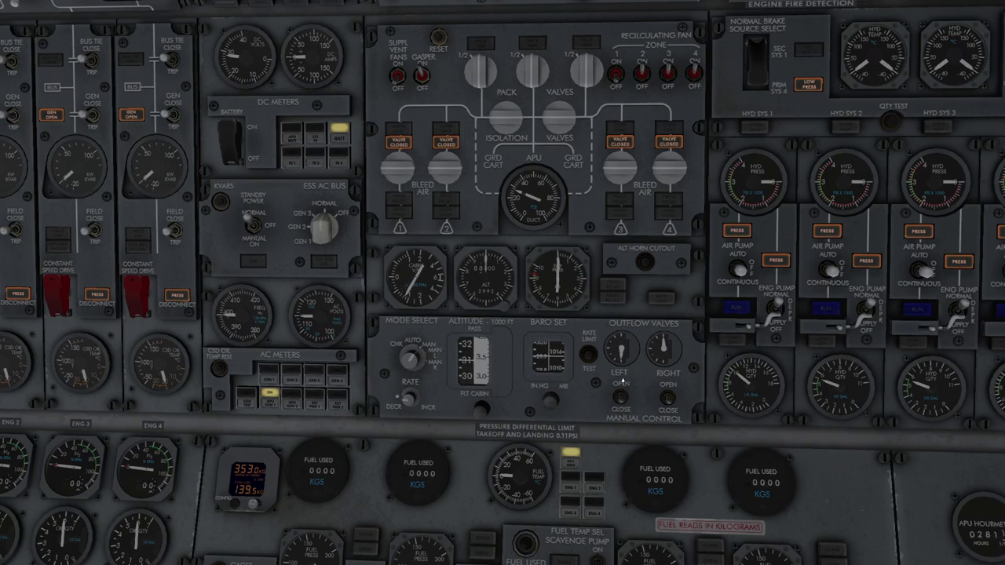
{"action": "left_click", "coordinate": [622, 382]}
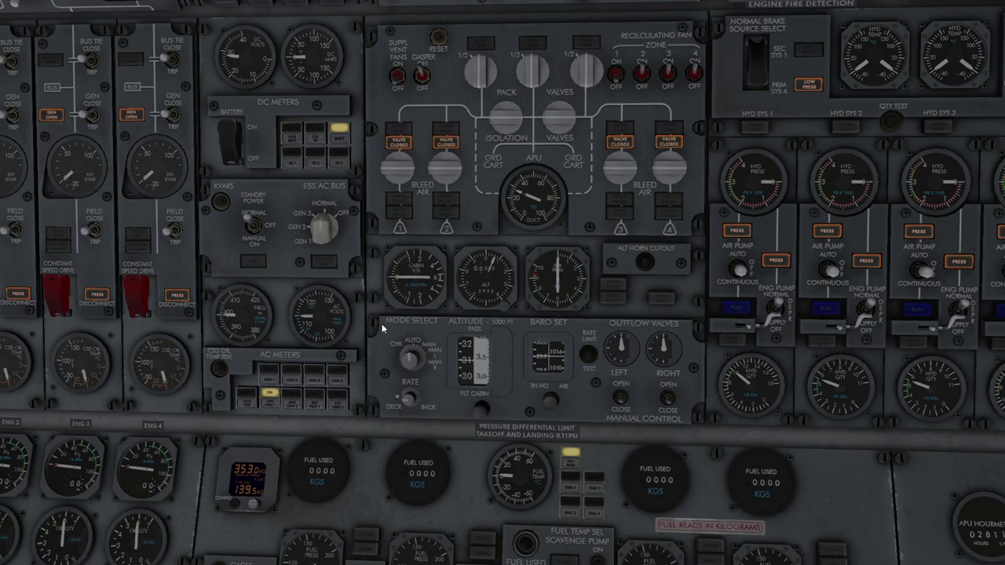
{"action": "left_click", "coordinate": [587, 357]}
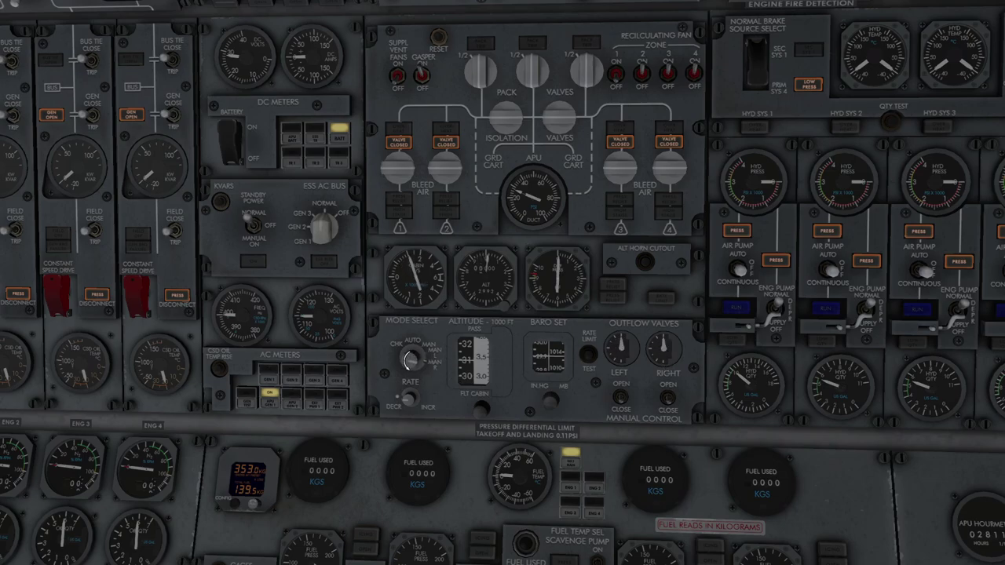
{"action": "left_click", "coordinate": [588, 357]}
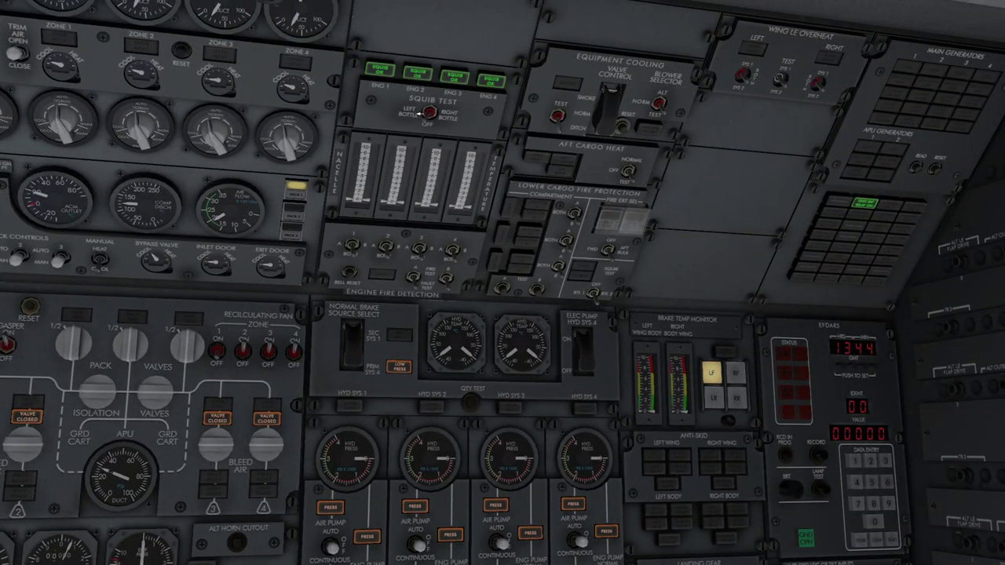
- Run the engine squib test for the fire bottles and the engine fire detection fault test
{"action": "left_click", "coordinate": [434, 113]}
{"action": "left_click", "coordinate": [438, 113]}
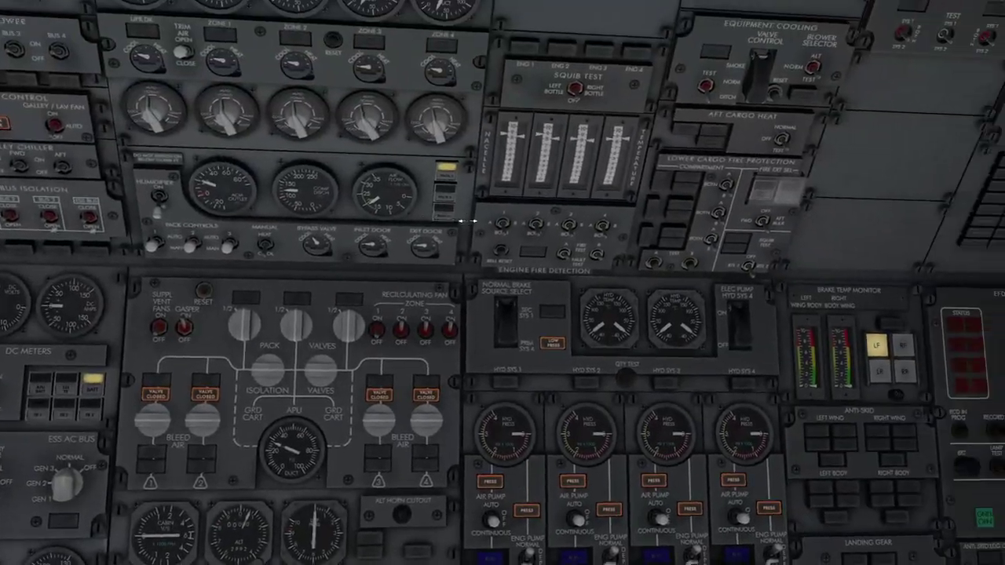
{"action": "left_click", "coordinate": [544, 269]}
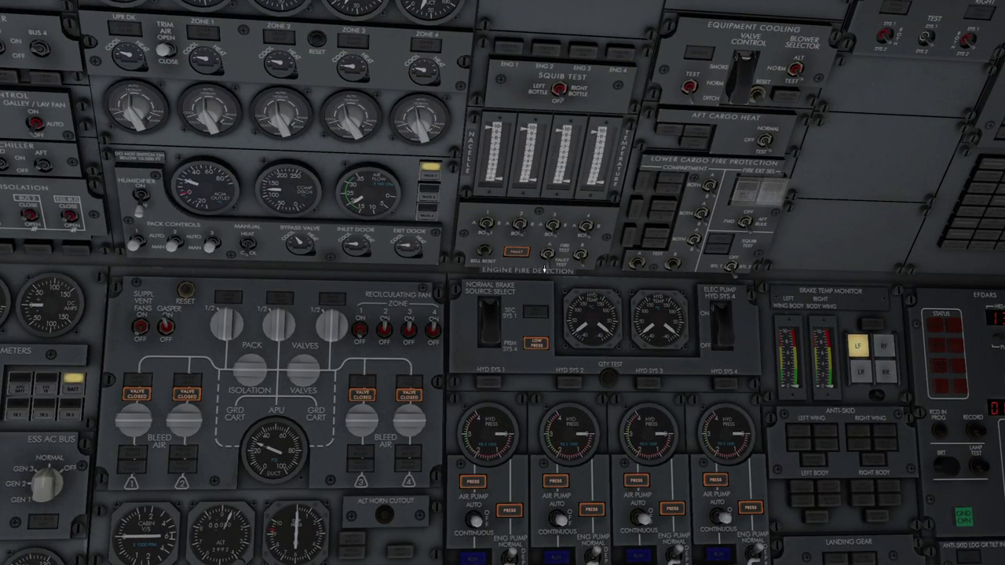
{"action": "left_click", "coordinate": [582, 266]}
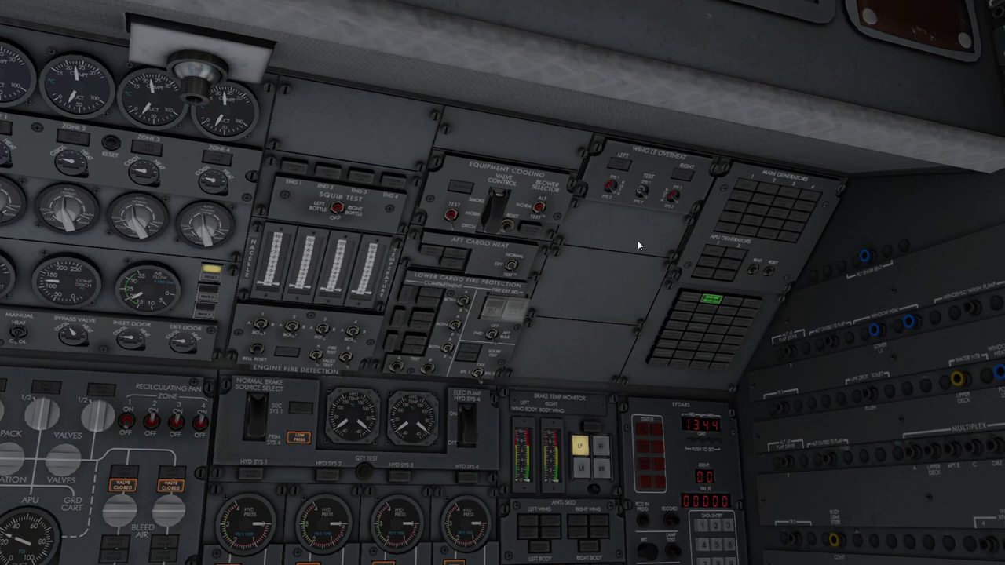
- Run the EFDARS lamp test and test the anti-skid landing gear tilt inputs on both primary and alternate
{"action": "left_click_drag", "start_coordinate": [729, 222], "coordinate": [654, 245]}
{"action": "scroll", "coordinate": [653, 245], "scroll_direction": "up", "scroll_amount": 3}
{"action": "left_click_drag", "start_coordinate": [689, 189], "coordinate": [670, 174]}
{"action": "scroll", "coordinate": [671, 175], "scroll_direction": "down", "scroll_amount": 2}
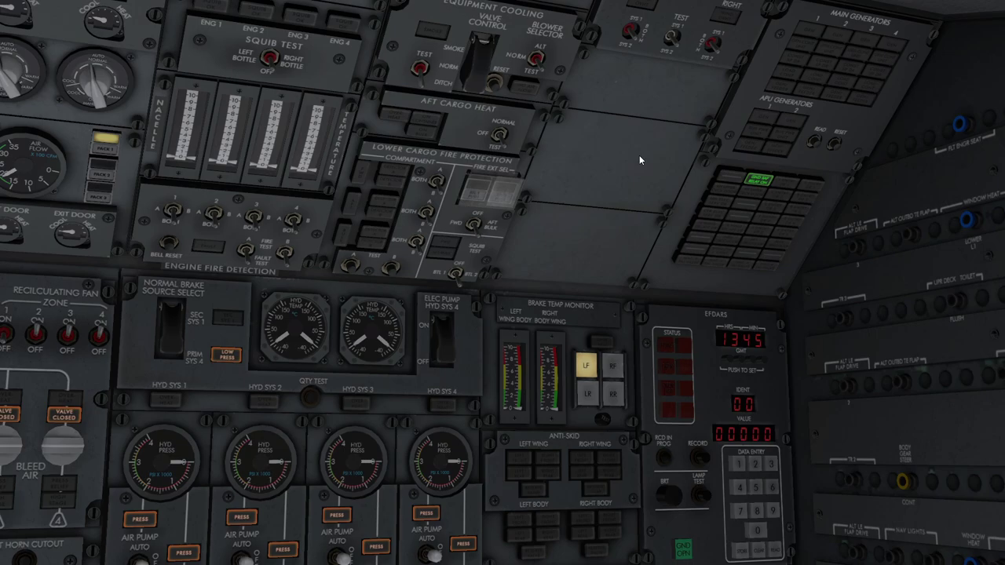
{"action": "scroll", "coordinate": [638, 155], "scroll_direction": "down", "scroll_amount": 3}
{"action": "left_click_drag", "start_coordinate": [624, 172], "coordinate": [625, 166]}
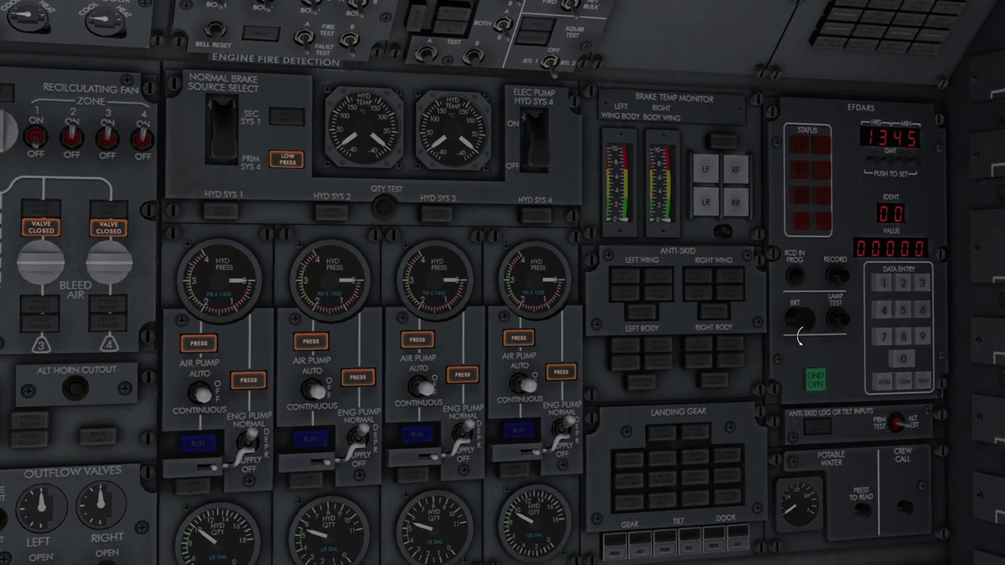
{"action": "left_click", "coordinate": [840, 321]}
{"action": "key", "text": "Right"}
{"action": "key", "text": "Down"}
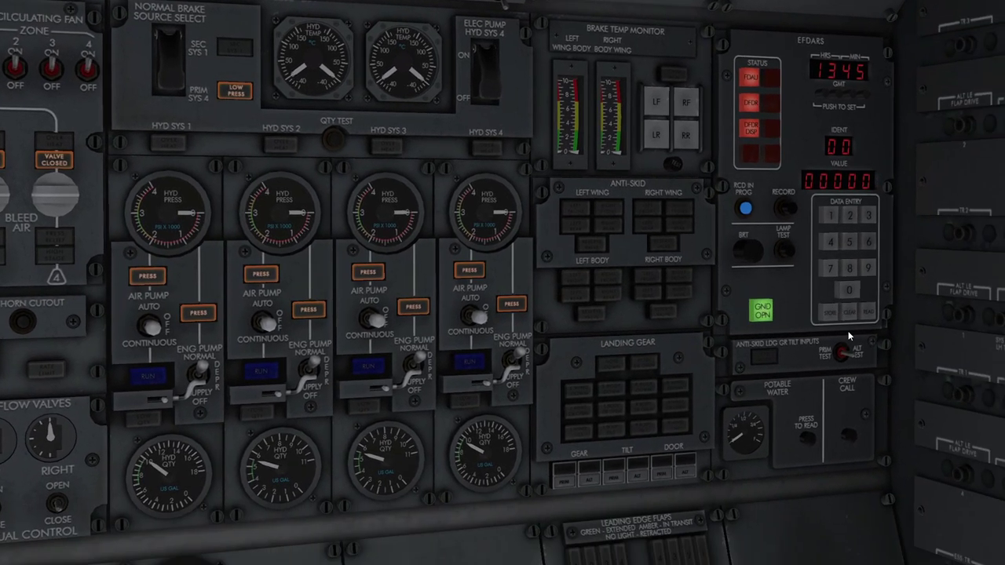
{"action": "left_click", "coordinate": [840, 353]}
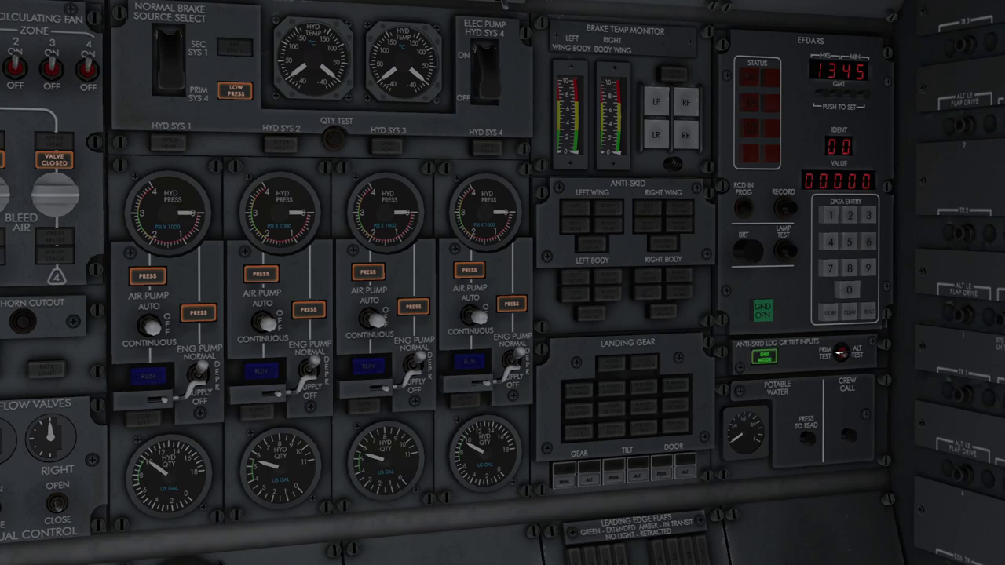
{"action": "left_click", "coordinate": [848, 354]}
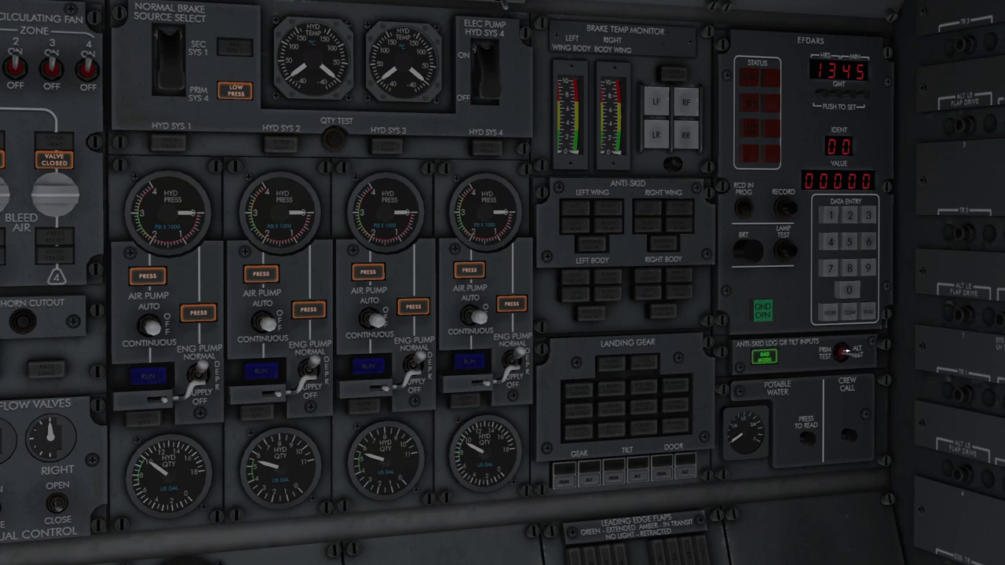
- Check the primary and alternate landing gear indications for gear, tilt and door, and read the potable water gauge
{"action": "left_click", "coordinate": [562, 479]}
{"action": "left_click", "coordinate": [589, 478]}
{"action": "left_click", "coordinate": [616, 472]}
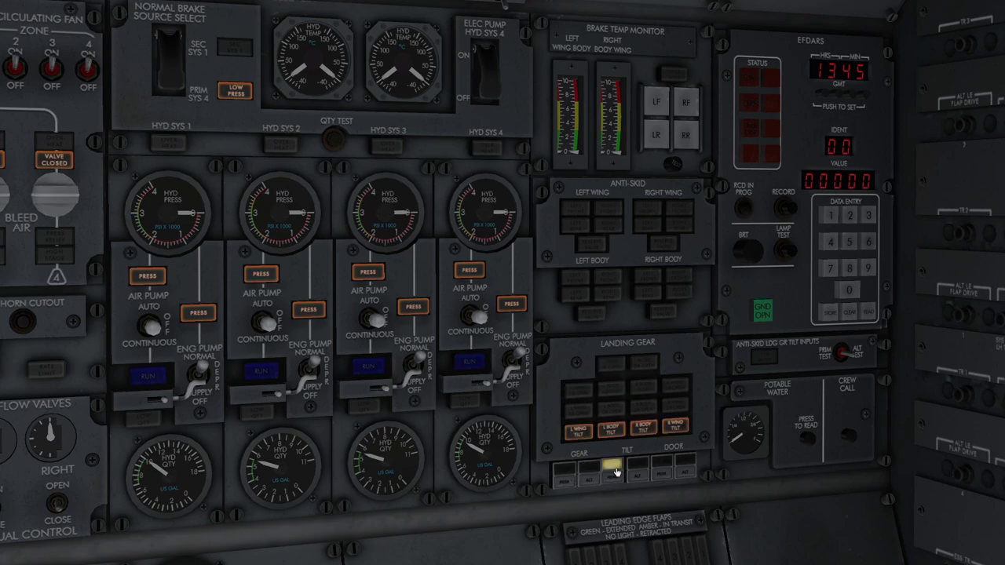
{"action": "left_click", "coordinate": [636, 467]}
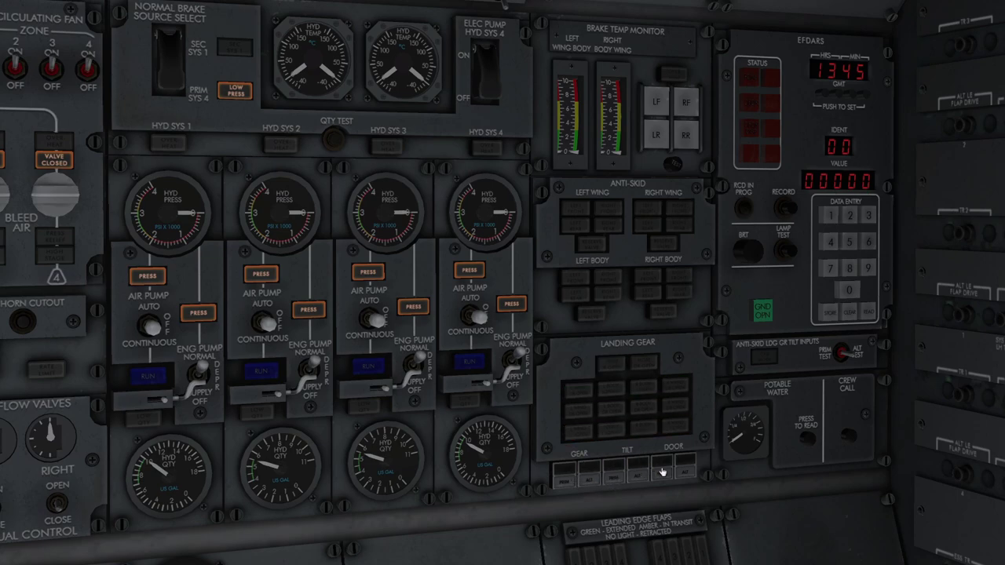
{"action": "left_click", "coordinate": [662, 471]}
{"action": "left_click", "coordinate": [686, 468]}
{"action": "left_click", "coordinate": [808, 439]}
- Examine the flight engineer's lower panel from the fuel jettison and body gear steering sections to the fuel controls
{"action": "scroll", "coordinate": [772, 361], "scroll_direction": "down", "scroll_amount": 3}
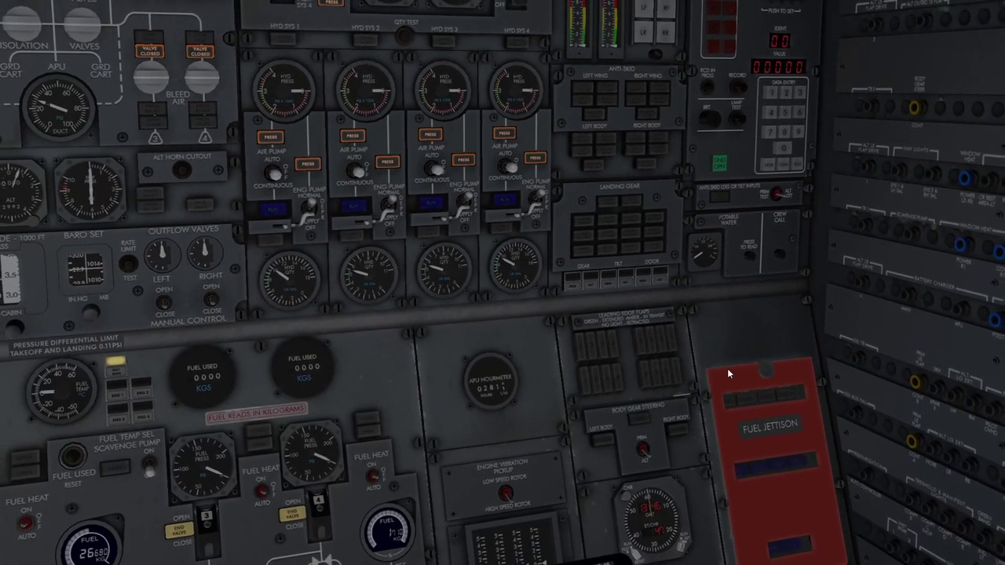
{"action": "left_click_drag", "start_coordinate": [715, 348], "coordinate": [708, 338]}
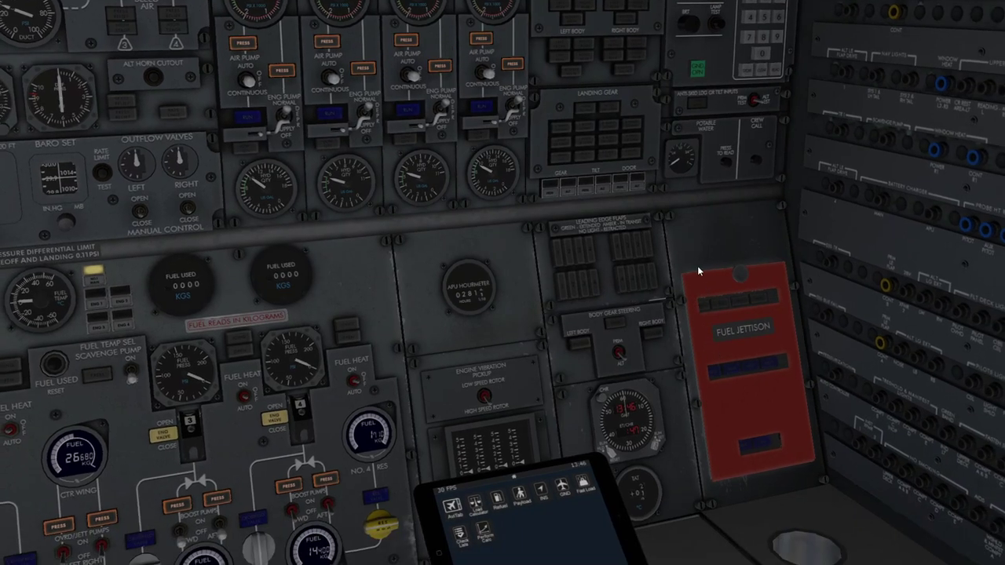
{"action": "left_click_drag", "start_coordinate": [628, 227], "coordinate": [562, 241]}
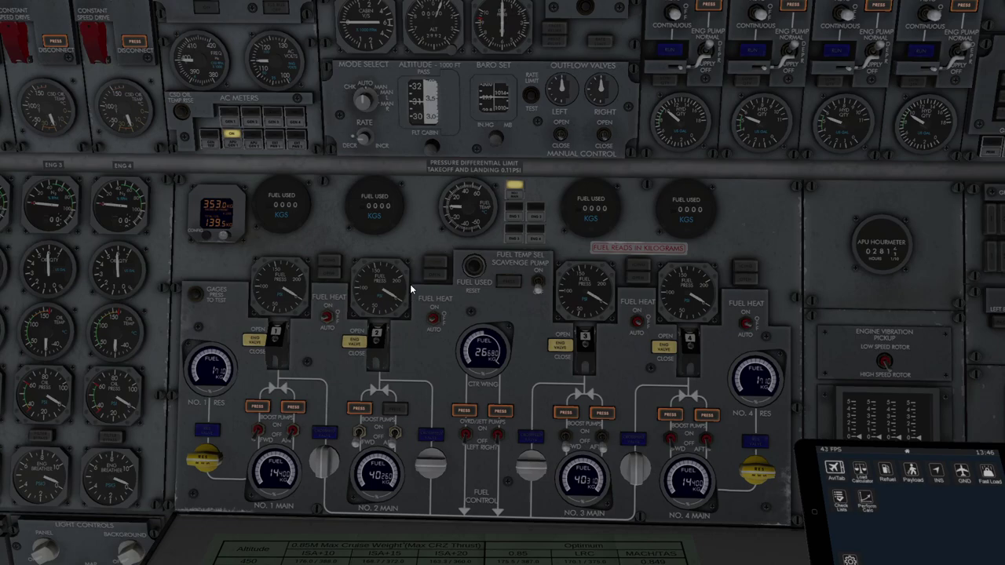
{"action": "left_click_drag", "start_coordinate": [412, 276], "coordinate": [486, 292]}
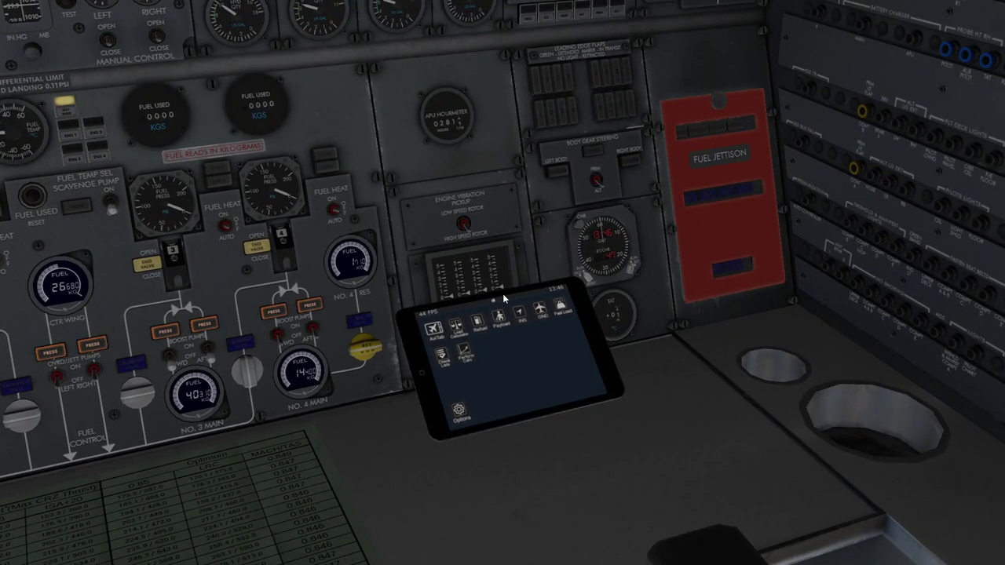
- Open the loadsheet on the tablet and compare its weights and fuel with the fuel panel's gross weight and total fuel readouts
{"action": "left_click", "coordinate": [462, 328]}
{"action": "scroll", "coordinate": [685, 353], "scroll_direction": "up", "scroll_amount": 5}
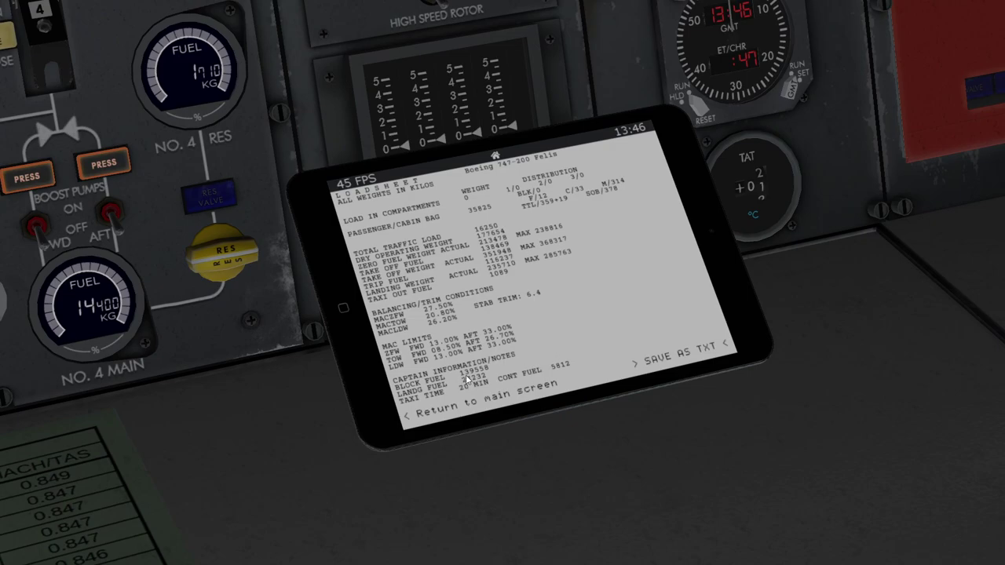
{"action": "scroll", "coordinate": [565, 418], "scroll_direction": "down", "scroll_amount": 5}
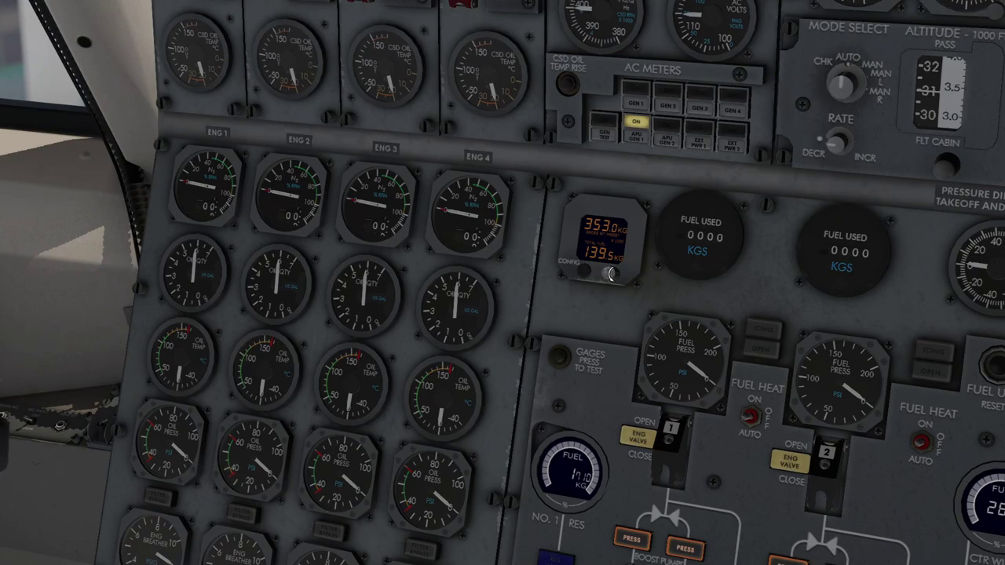
{"action": "left_click", "coordinate": [611, 273]}
{"action": "key", "text": "KP_6"}
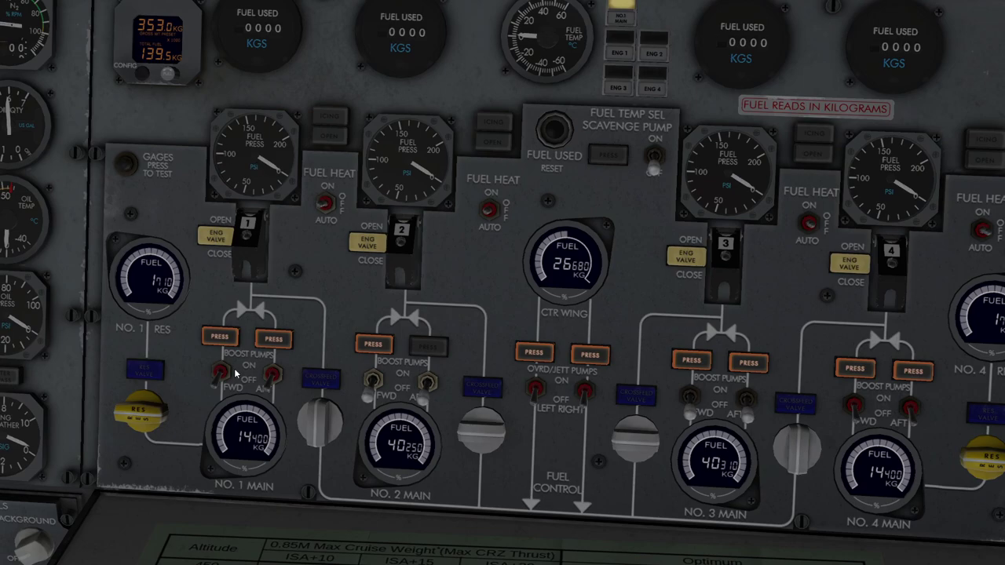
{"action": "left_click_drag", "start_coordinate": [263, 327], "coordinate": [316, 323]}
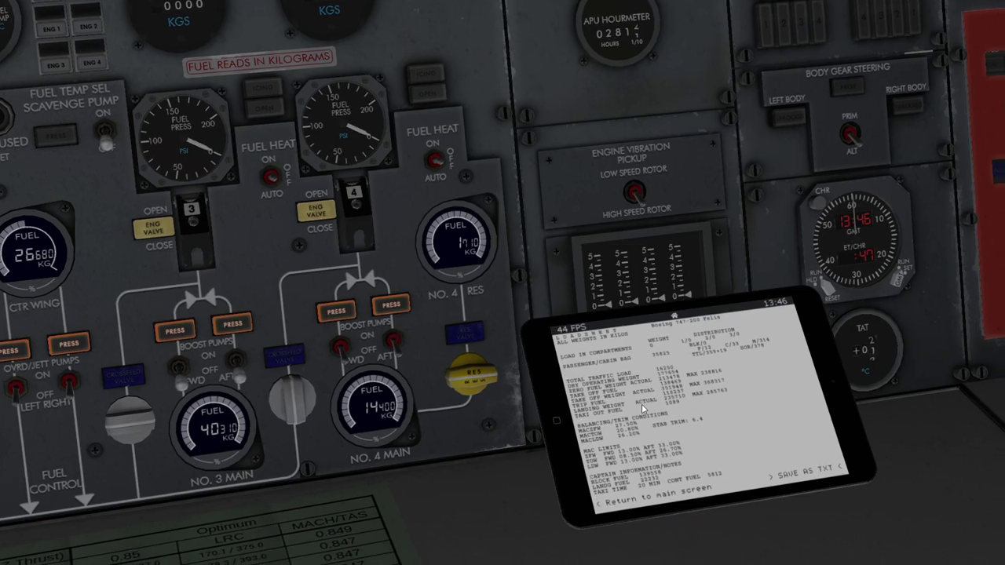
{"action": "scroll", "coordinate": [642, 405], "scroll_direction": "up", "scroll_amount": 4}
{"action": "scroll", "coordinate": [643, 405], "scroll_direction": "up", "scroll_amount": 3}
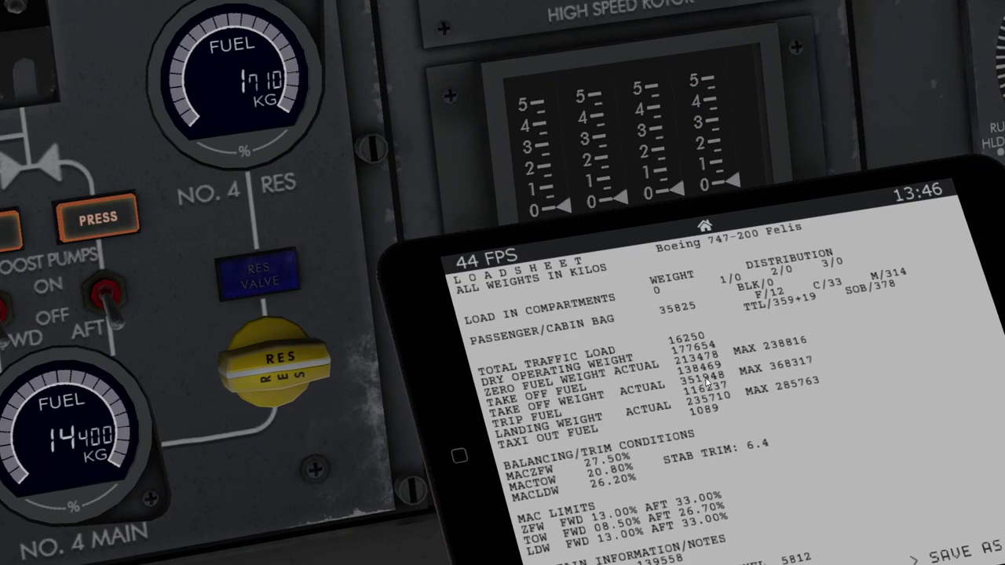
{"action": "left_click_drag", "start_coordinate": [780, 401], "coordinate": [774, 403]}
{"action": "key", "text": "Left"}
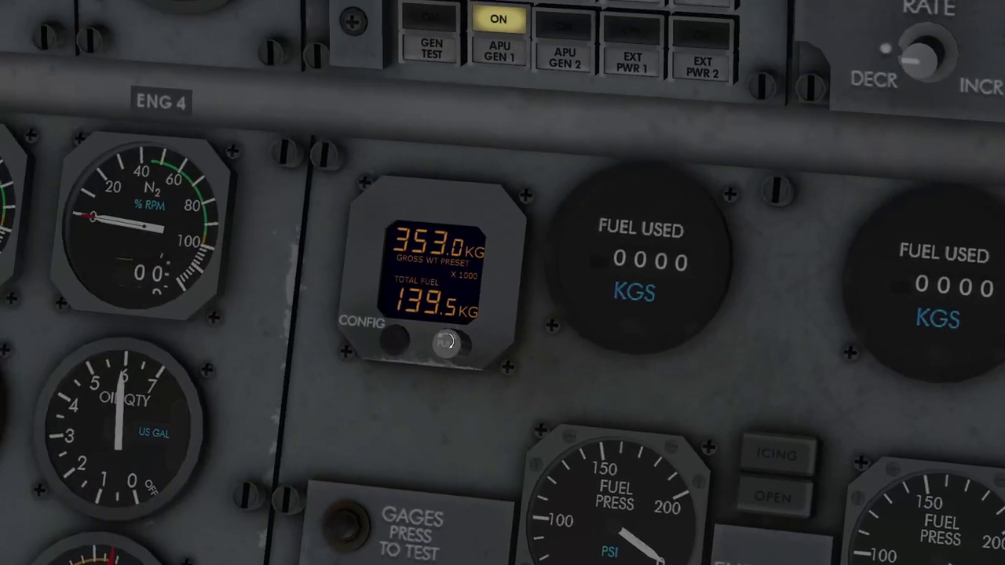
- Set the gross weight preset above the fuel panel to 353.0 (x 1000 kg) according to the loadsheet
{"action": "left_click", "coordinate": [446, 342]}
{"action": "left_click", "coordinate": [450, 342]}
{"action": "scroll", "coordinate": [457, 349], "scroll_direction": "down", "scroll_amount": 1}
{"action": "scroll", "coordinate": [457, 348], "scroll_direction": "up", "scroll_amount": 1}
{"action": "scroll", "coordinate": [535, 310], "scroll_direction": "down", "scroll_amount": 3}
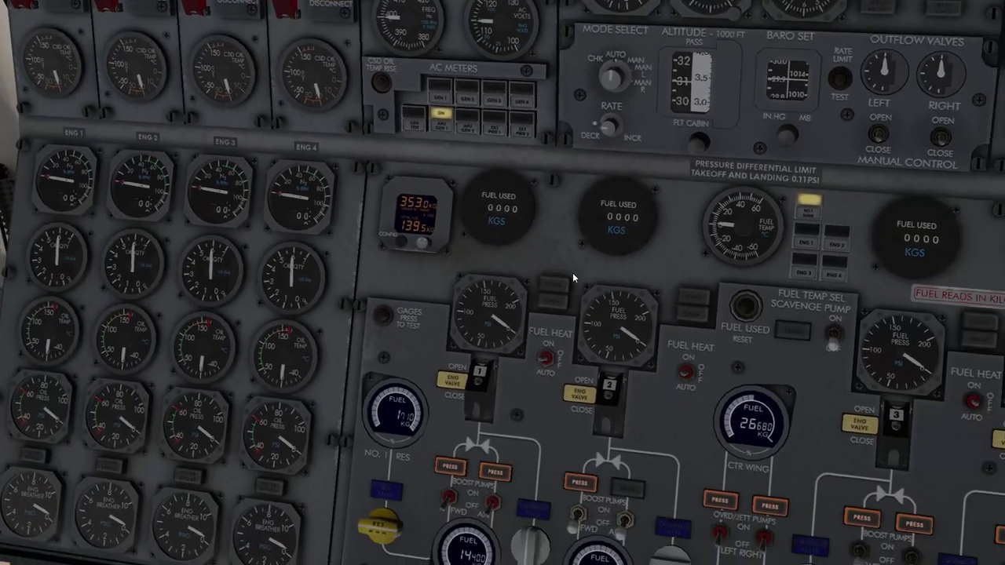
- Run the test of the fuel quantity gauges on the fuel panel
{"action": "scroll", "coordinate": [265, 319], "scroll_direction": "down", "scroll_amount": 4}
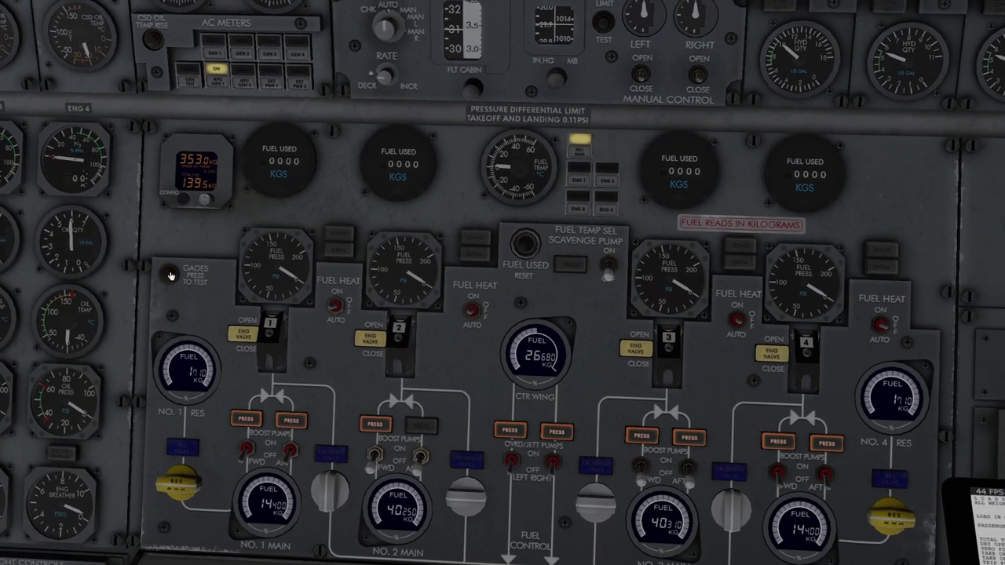
{"action": "left_click", "coordinate": [170, 275]}
{"action": "left_click", "coordinate": [170, 274]}
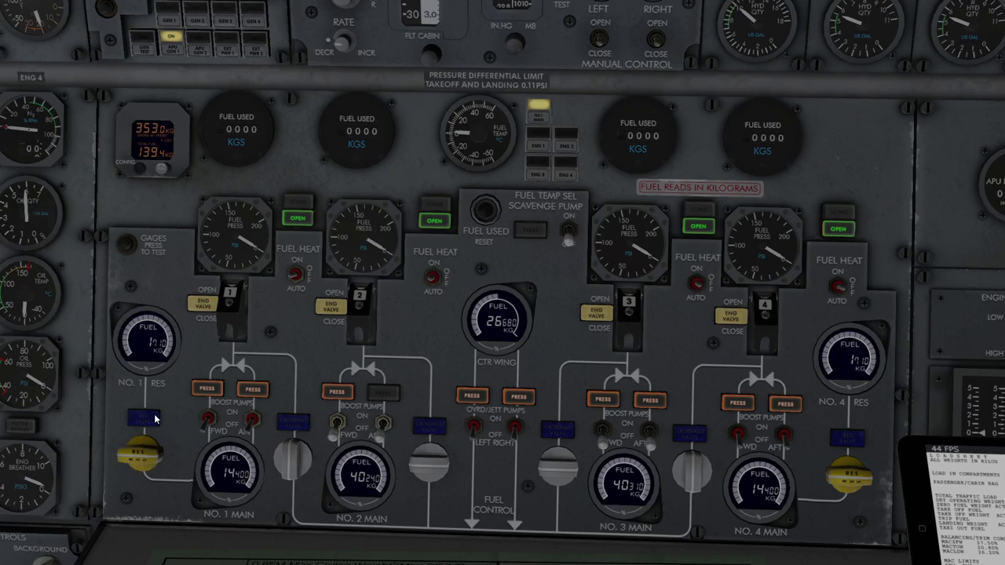
- Cycle the No. 1 reserve valve and the crossfeed valves of engines 1 and 2 to test their operation
{"action": "left_click", "coordinate": [136, 455]}
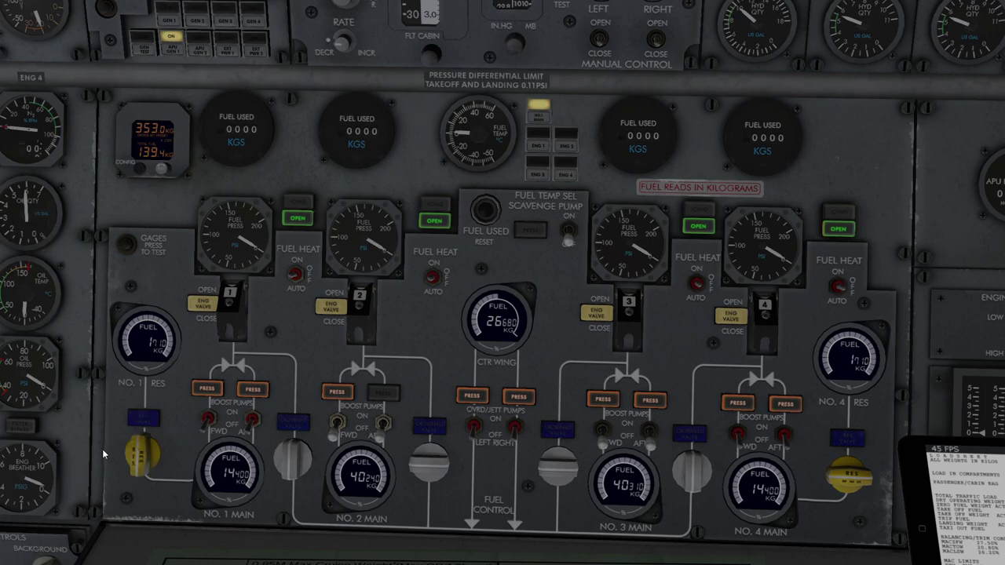
{"action": "left_click", "coordinate": [134, 454]}
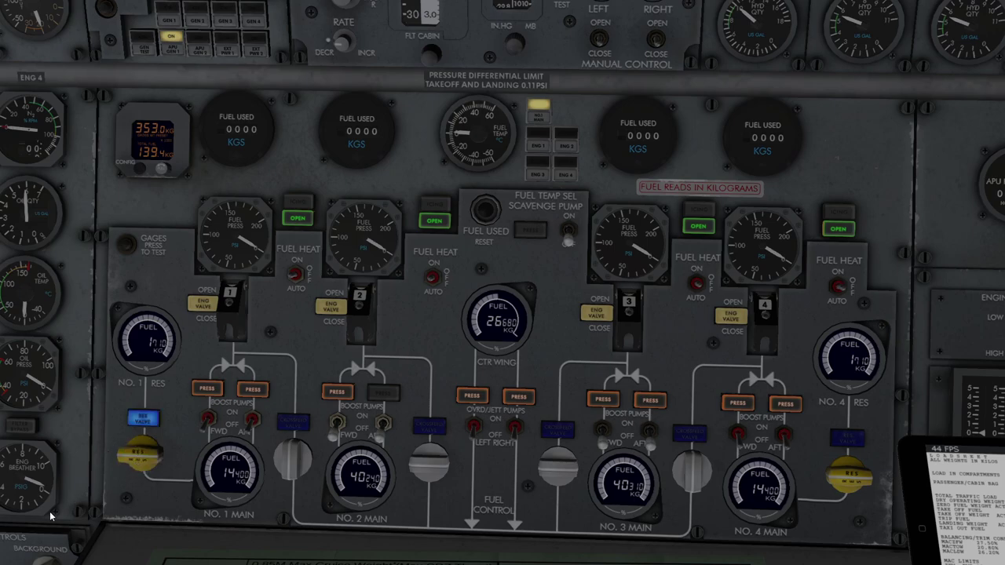
{"action": "left_click", "coordinate": [286, 475]}
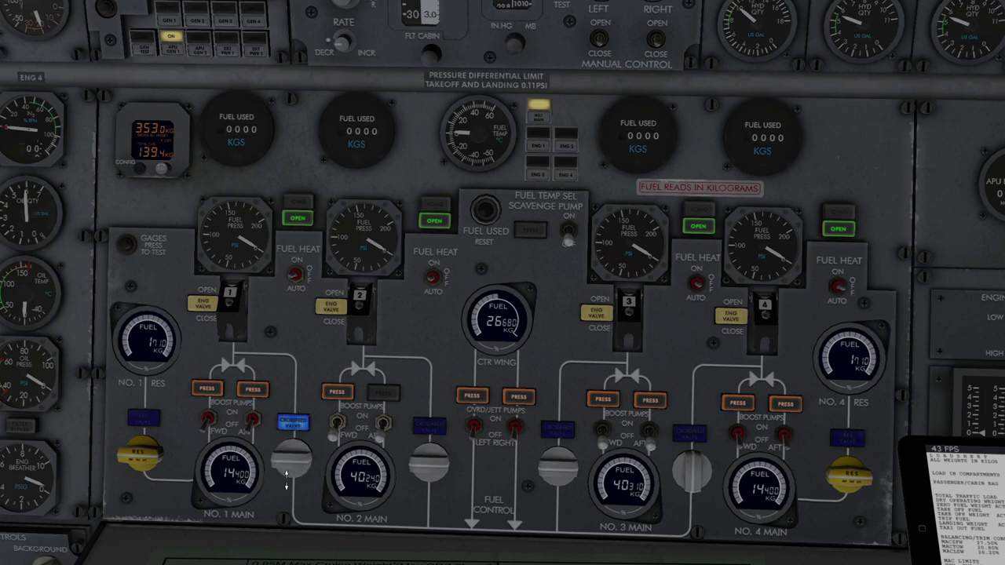
{"action": "left_click", "coordinate": [293, 475]}
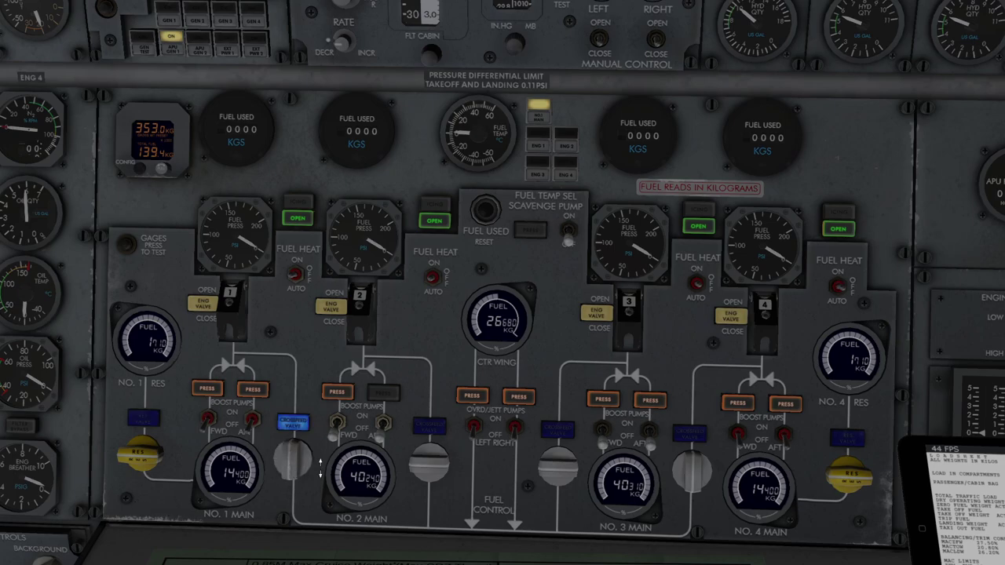
{"action": "left_click", "coordinate": [429, 467]}
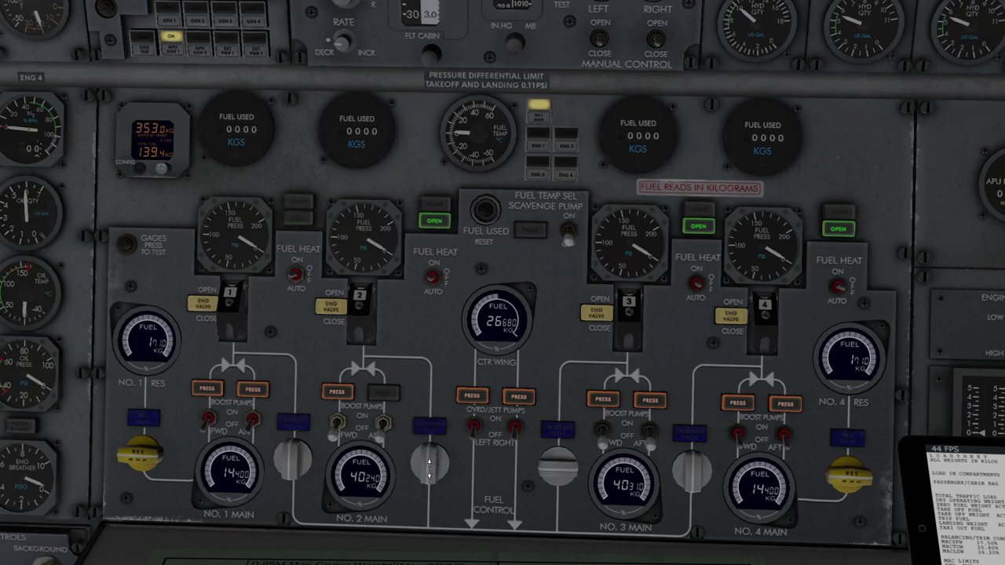
{"action": "left_click", "coordinate": [428, 467]}
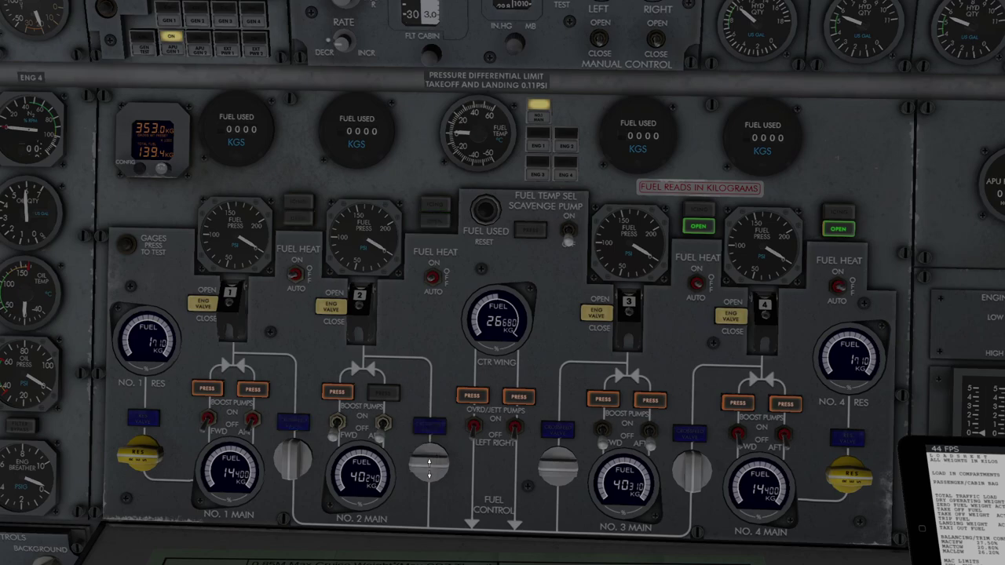
- Cycle the crossfeed valves of engines 3 and 4 and the No. 4 reserve valve to test their operation
{"action": "left_click", "coordinate": [555, 471]}
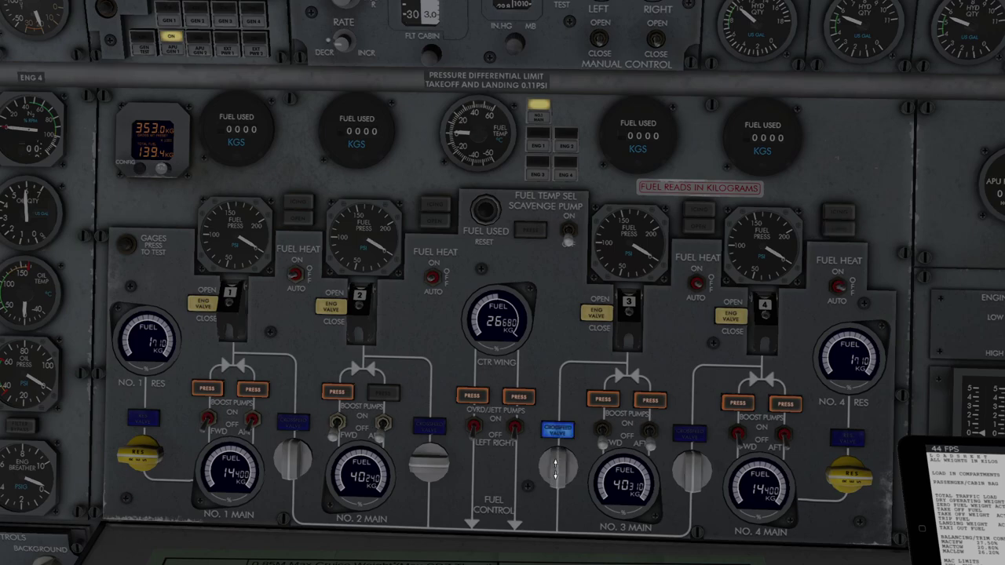
{"action": "left_click", "coordinate": [555, 469]}
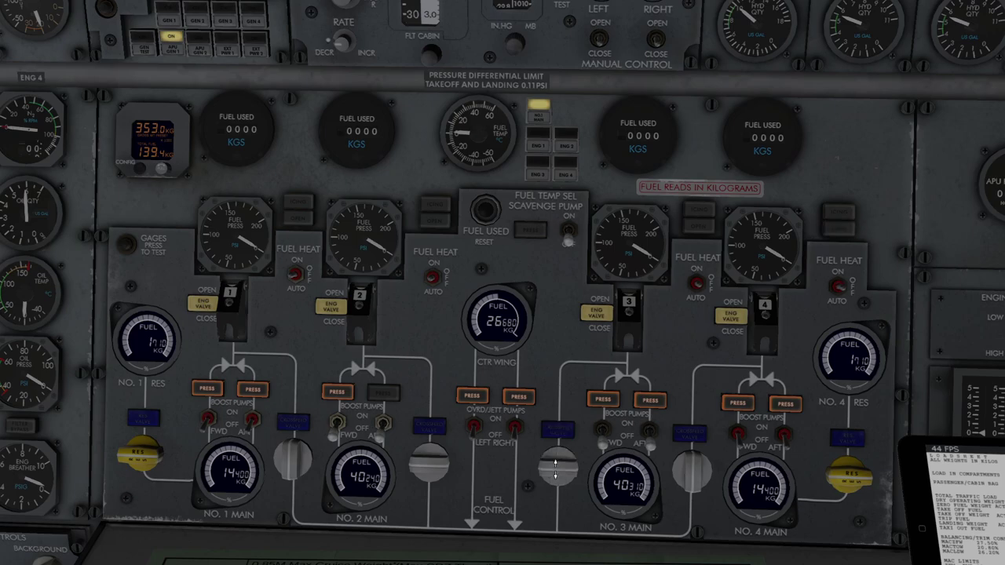
{"action": "left_click", "coordinate": [689, 471]}
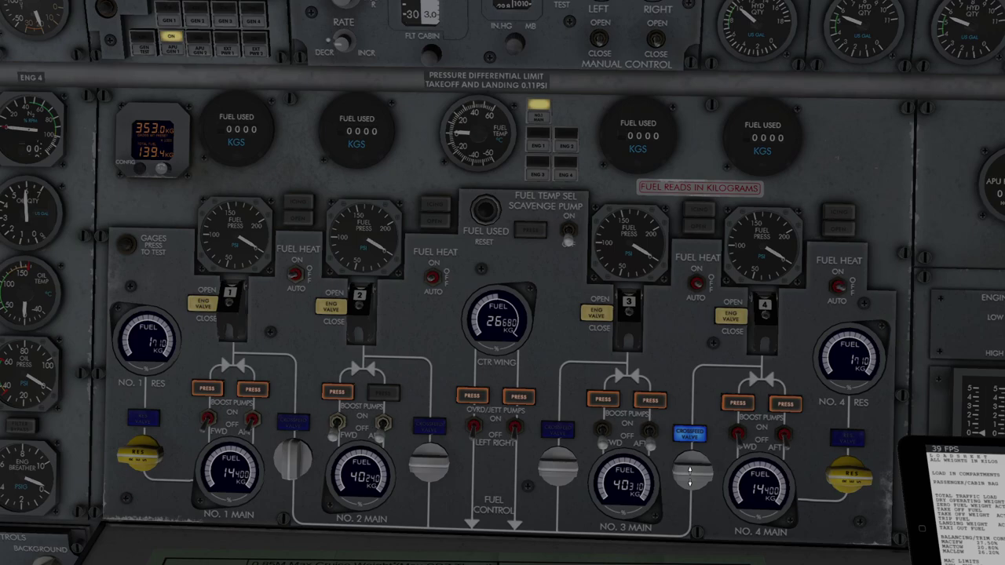
{"action": "left_click", "coordinate": [690, 471]}
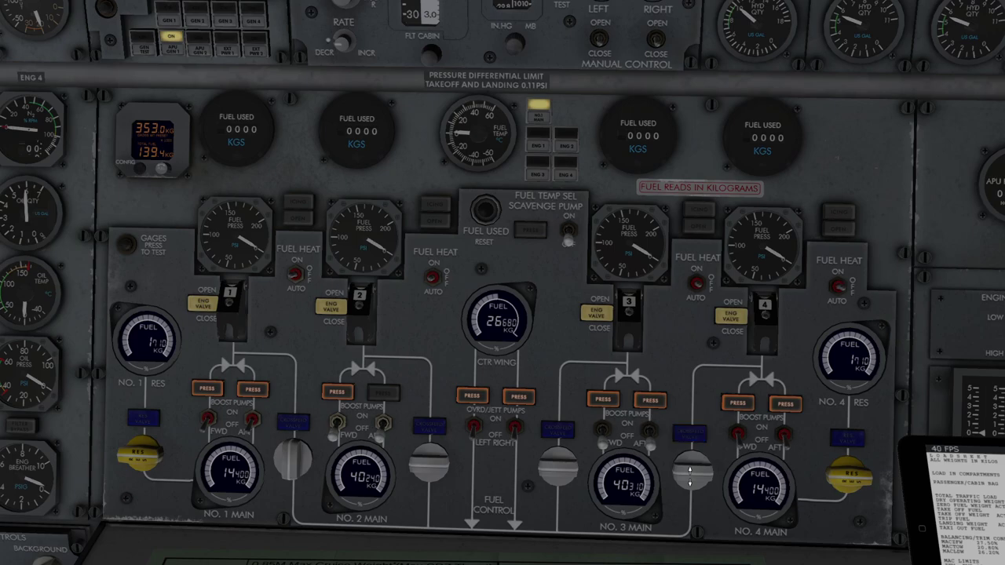
{"action": "left_click", "coordinate": [842, 471]}
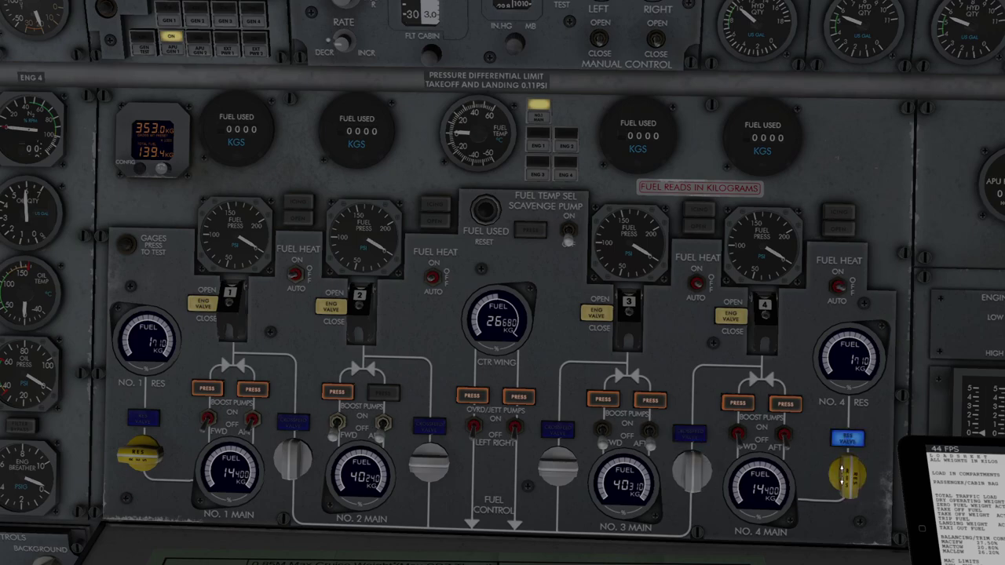
{"action": "left_click", "coordinate": [841, 470]}
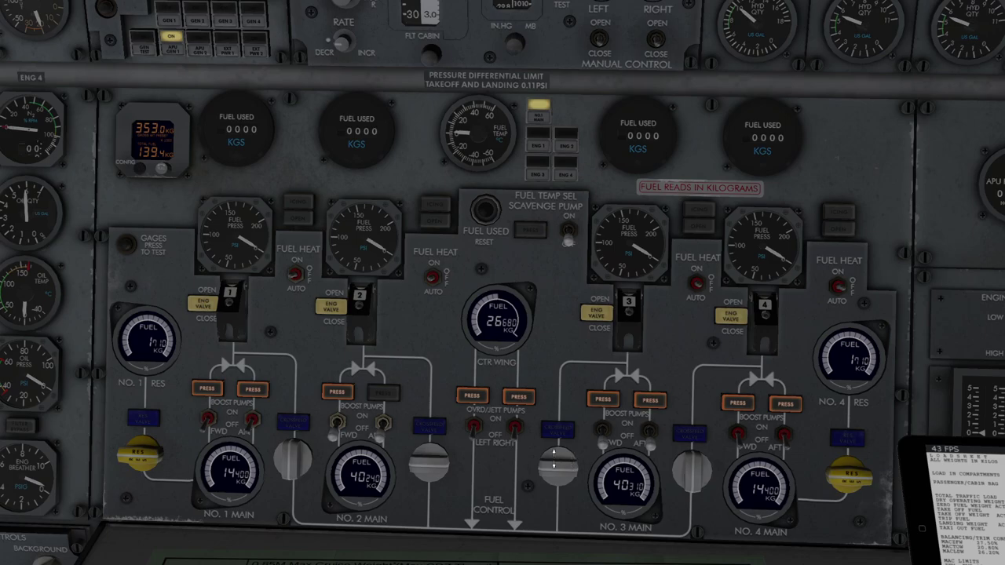
- Switch on the forward boost pumps of main tanks 1 to 4 and the left center wing override/jettison pump
{"action": "left_click", "coordinate": [205, 420]}
{"action": "left_click", "coordinate": [325, 438]}
{"action": "left_click", "coordinate": [474, 426]}
{"action": "left_click", "coordinate": [602, 428]}
{"action": "left_click", "coordinate": [737, 432]}
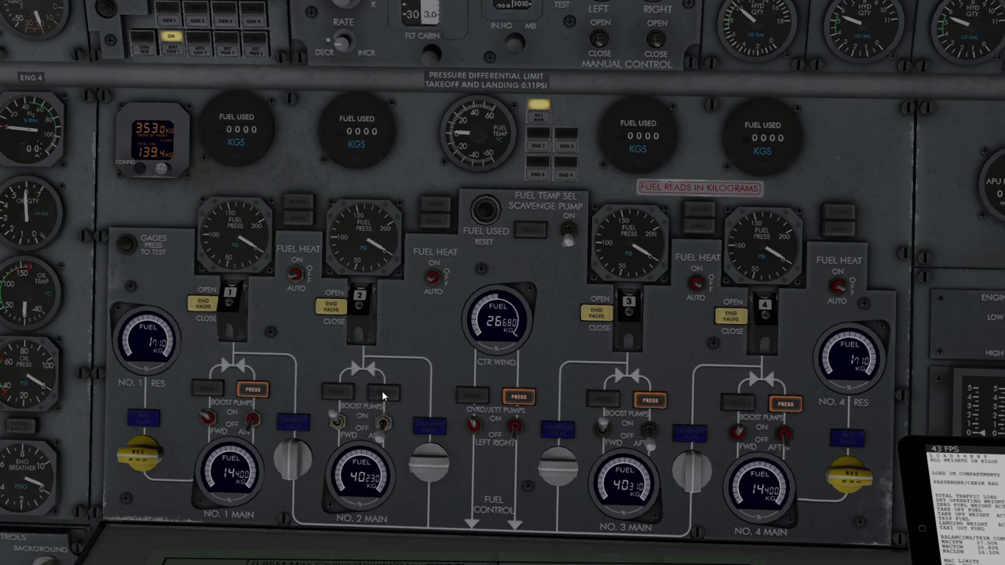
- Switch off the forward boost pumps and left override/jettison pump, and switch on the aft boost pumps and right override/jettison pump
{"action": "left_click", "coordinate": [208, 415]}
{"action": "left_click", "coordinate": [267, 422]}
{"action": "left_click", "coordinate": [333, 423]}
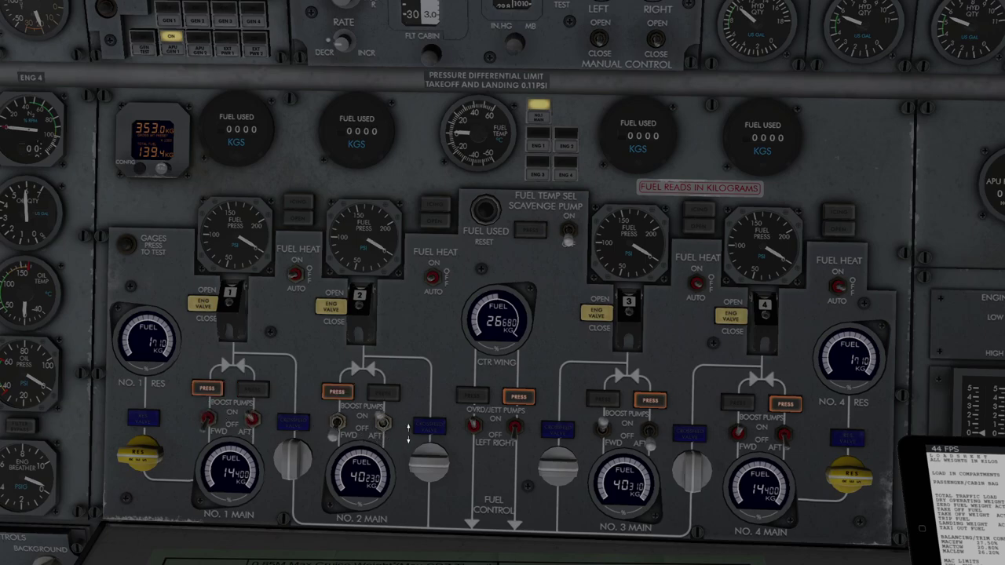
{"action": "left_click", "coordinate": [472, 425]}
{"action": "left_click", "coordinate": [515, 426]}
{"action": "left_click", "coordinate": [601, 427]}
{"action": "left_click", "coordinate": [650, 428]}
{"action": "left_click", "coordinate": [738, 431]}
{"action": "left_click", "coordinate": [783, 434]}
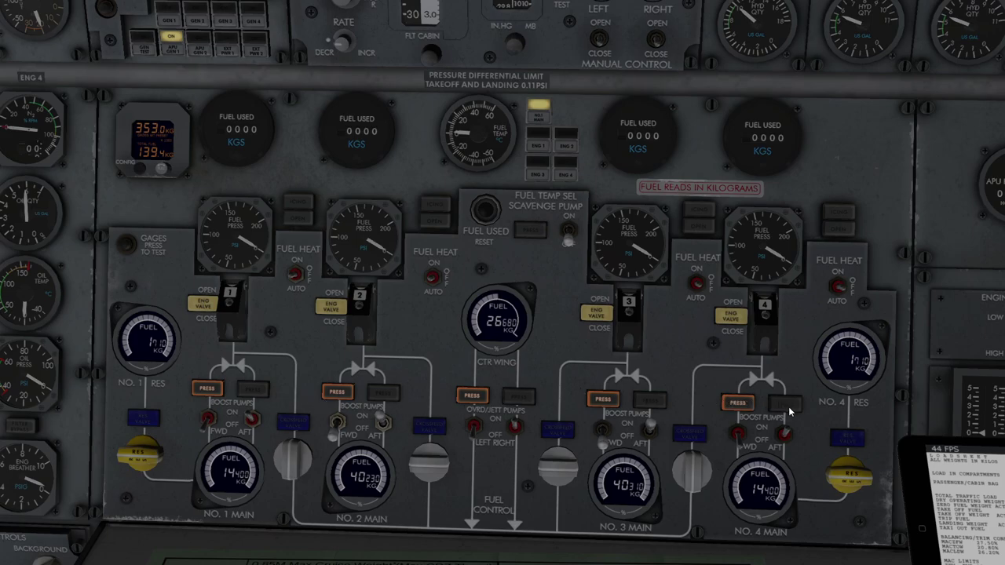
- Switch the forward boost pumps of all four main tanks and the left override/jettison pump back on
{"action": "left_click", "coordinate": [208, 416]}
{"action": "left_click", "coordinate": [337, 419]}
{"action": "left_click", "coordinate": [473, 425]}
{"action": "left_click", "coordinate": [602, 427]}
{"action": "left_click", "coordinate": [738, 432]}
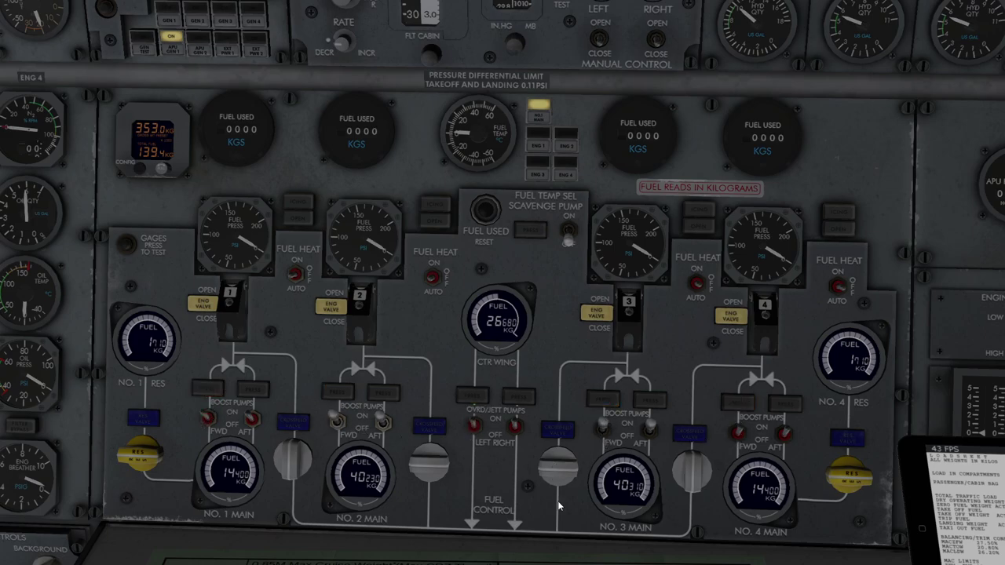
- Check the oil quantity and other engine gauges for all four engines on the flight engineer's panel
{"action": "key", "text": "q"}
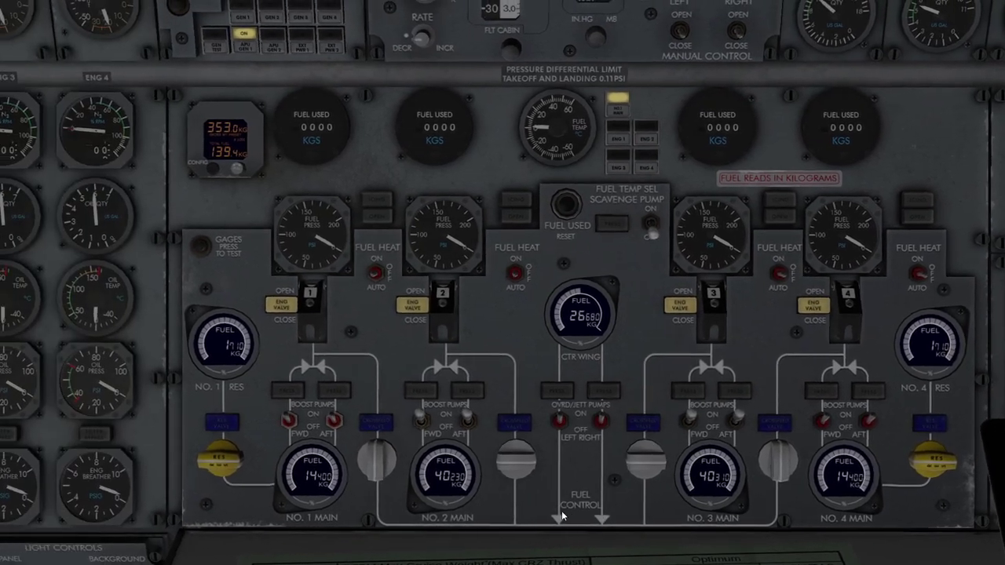
{"action": "key", "text": "q"}
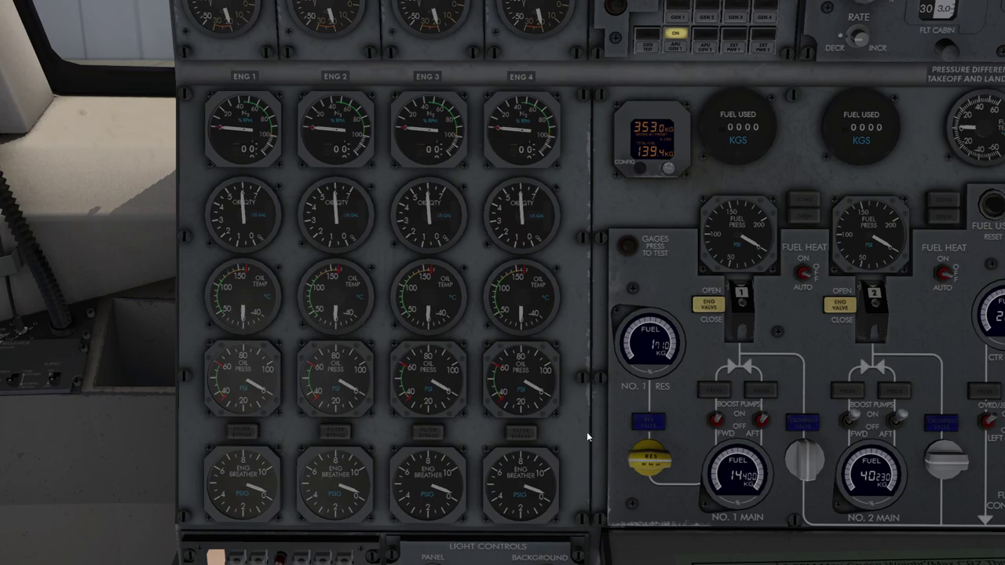
{"action": "scroll", "coordinate": [587, 430], "scroll_direction": "down", "scroll_amount": 2}
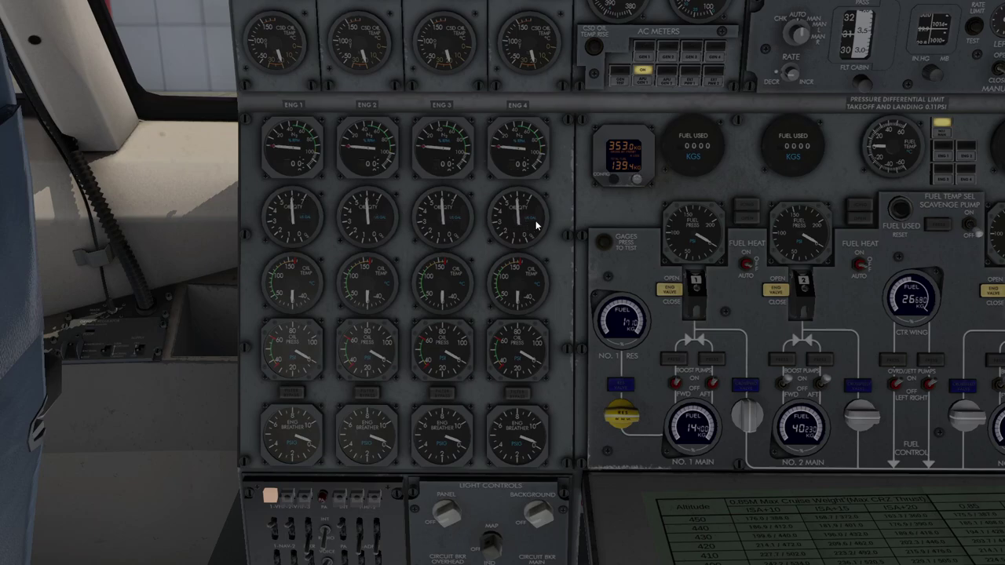
{"action": "left_click_drag", "start_coordinate": [84, 248], "coordinate": [88, 268]}
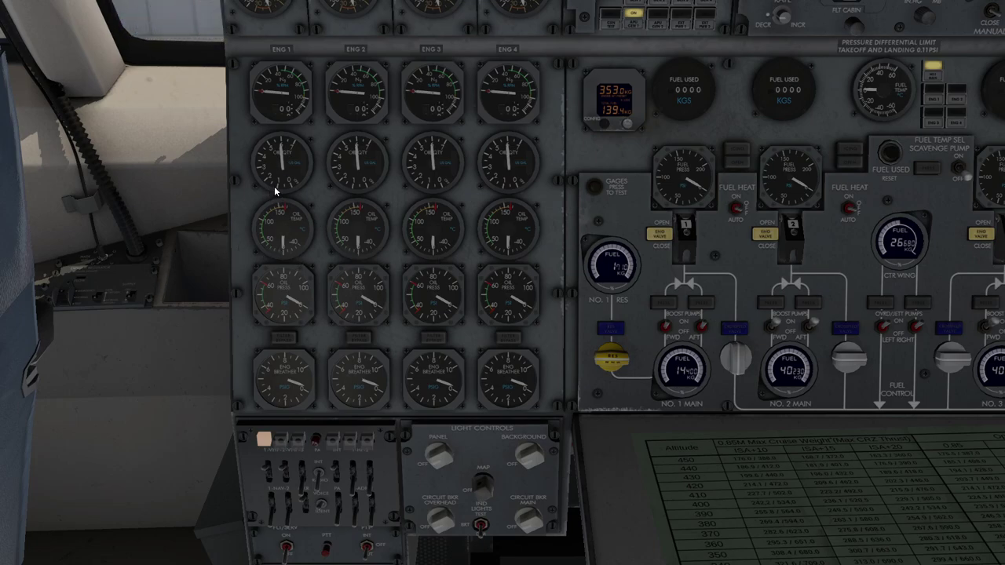
- Run the quantity test for the four hydraulic systems and return to the captain's seat view
{"action": "key", "text": "Right"}
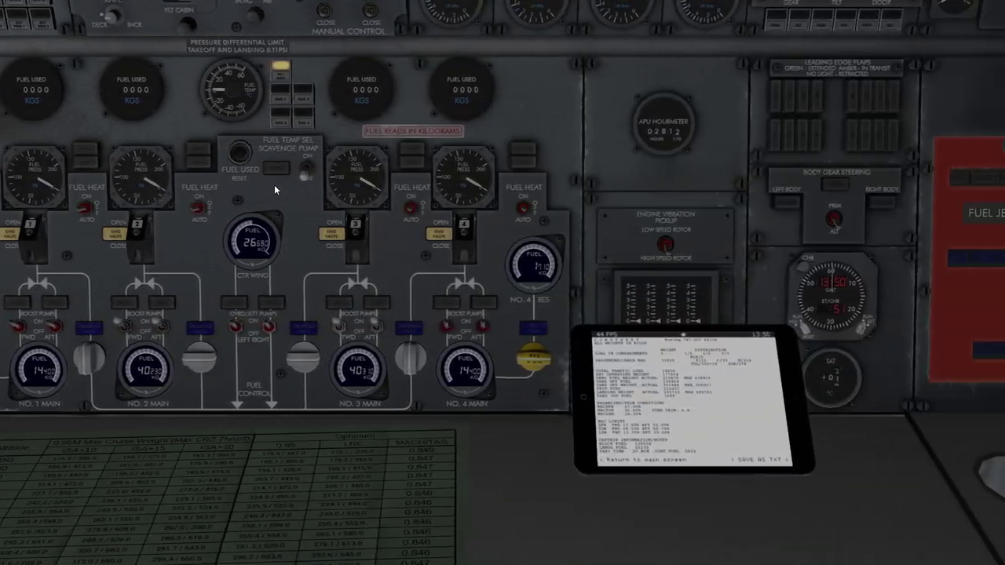
{"action": "key", "text": "Up"}
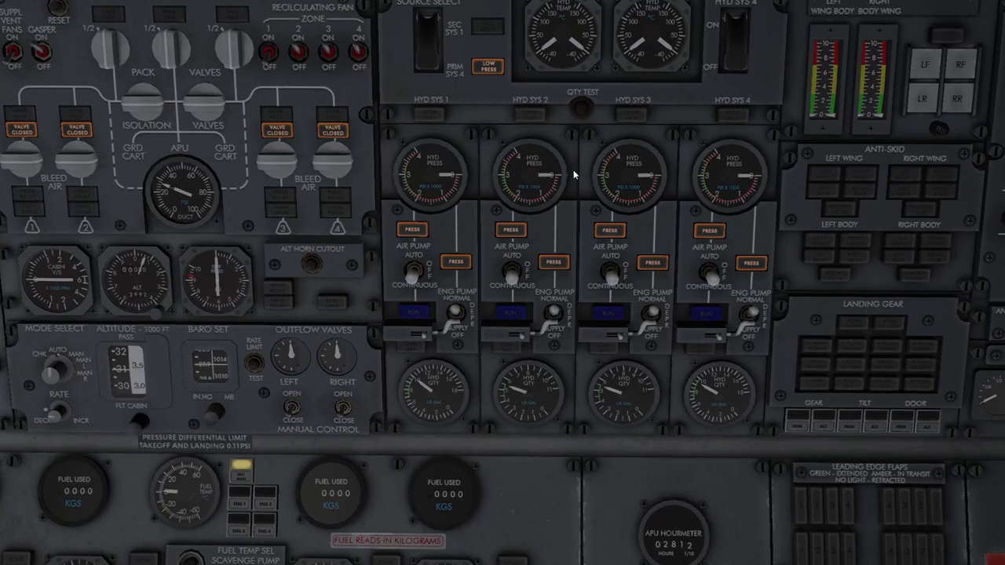
{"action": "left_click_drag", "start_coordinate": [509, 214], "coordinate": [514, 200]}
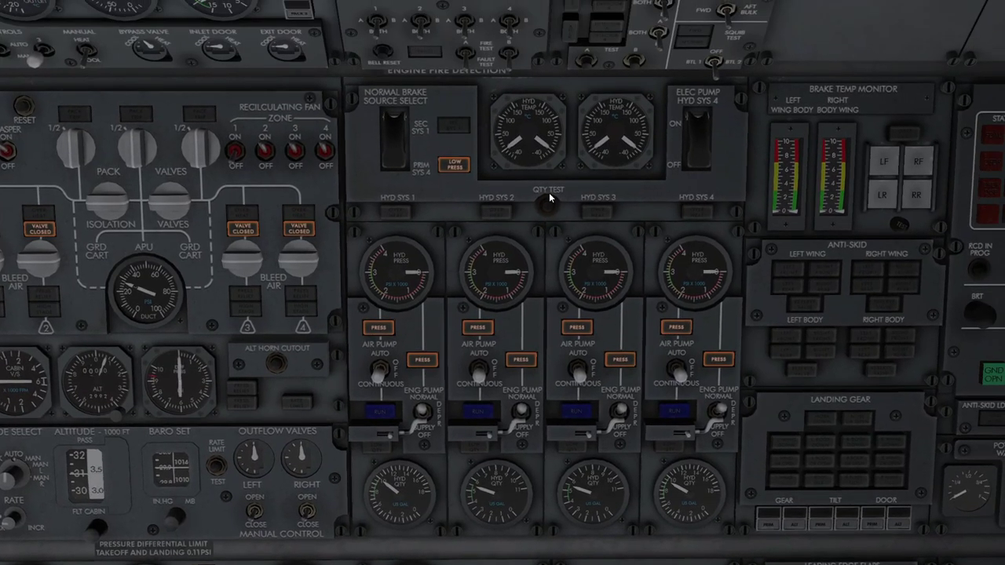
{"action": "left_click", "coordinate": [550, 201]}
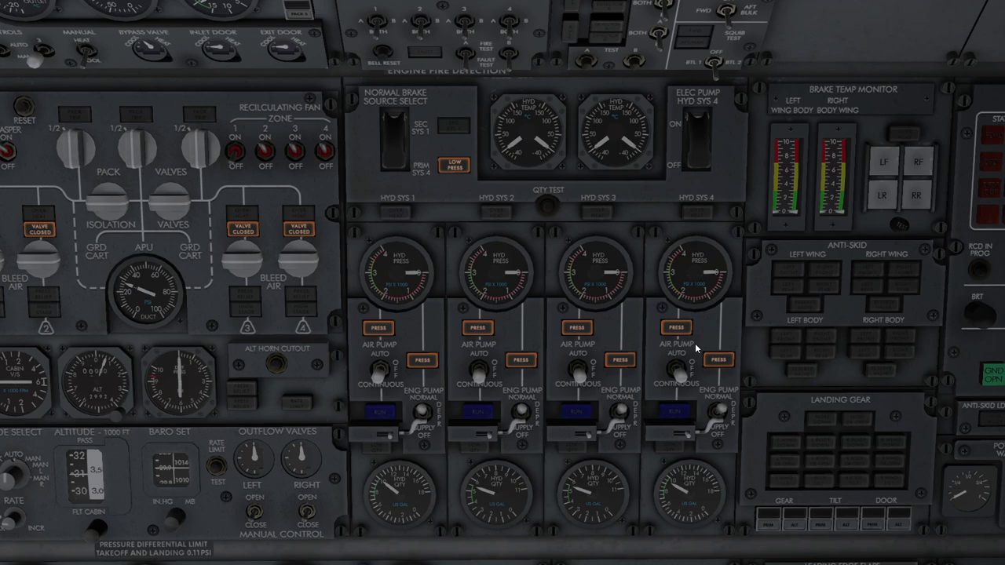
{"action": "key", "text": "KP_0"}
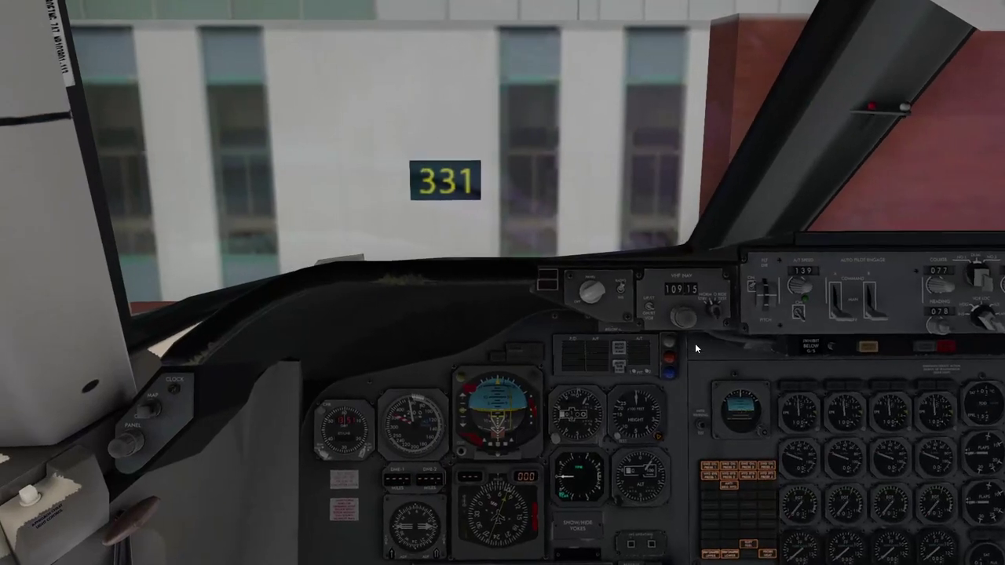